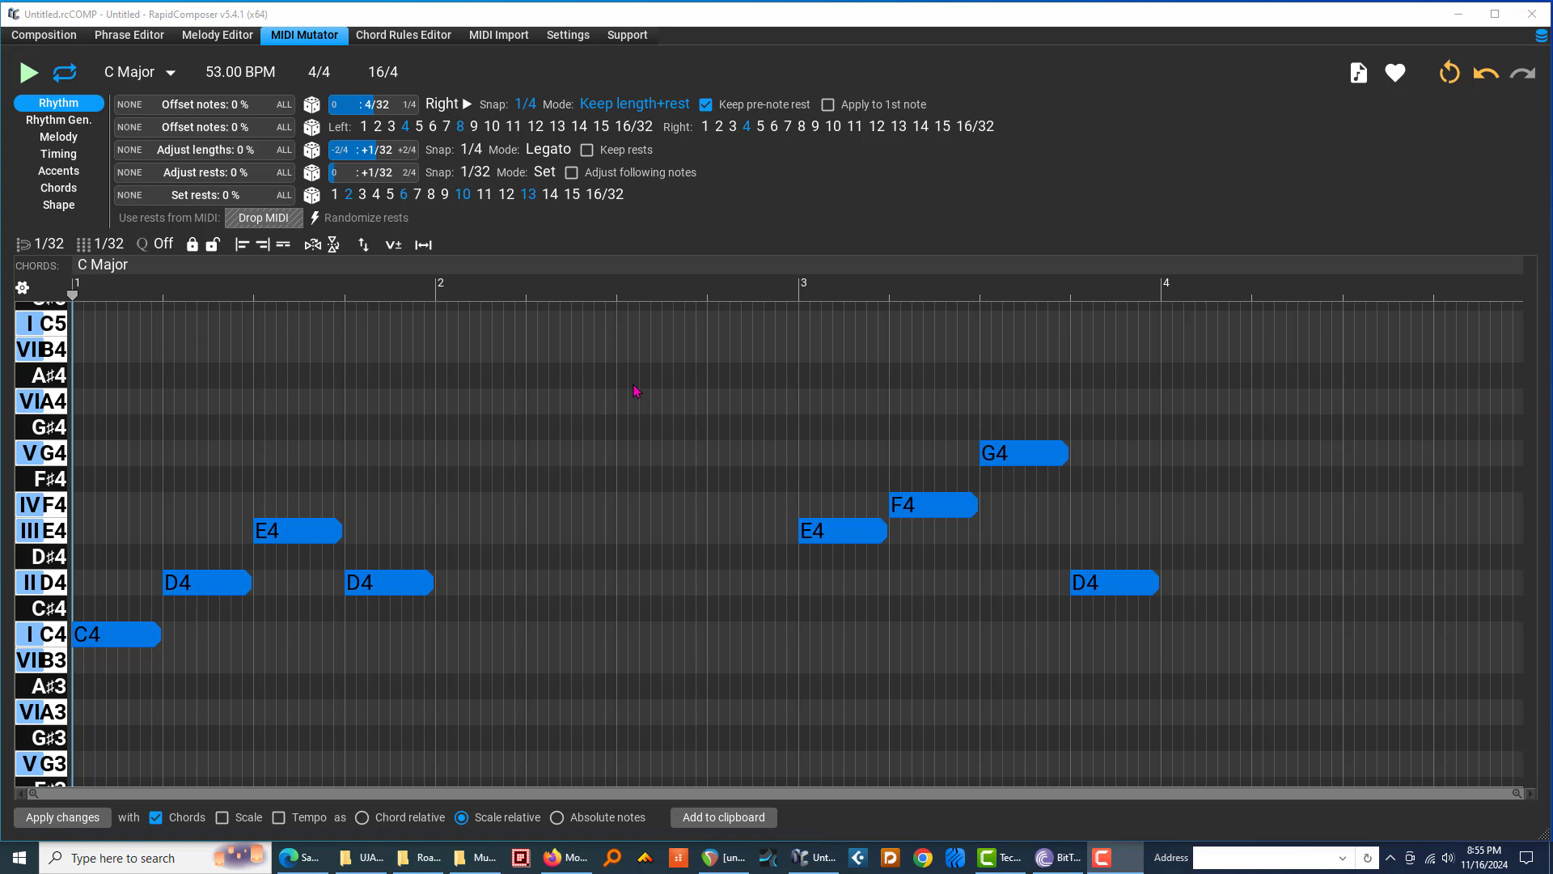
Raise the first rhythm Offset notes amount to 25% with 1/4 snap, and reset it to 0%.
{"action": "left_click", "coordinate": [483, 226]}
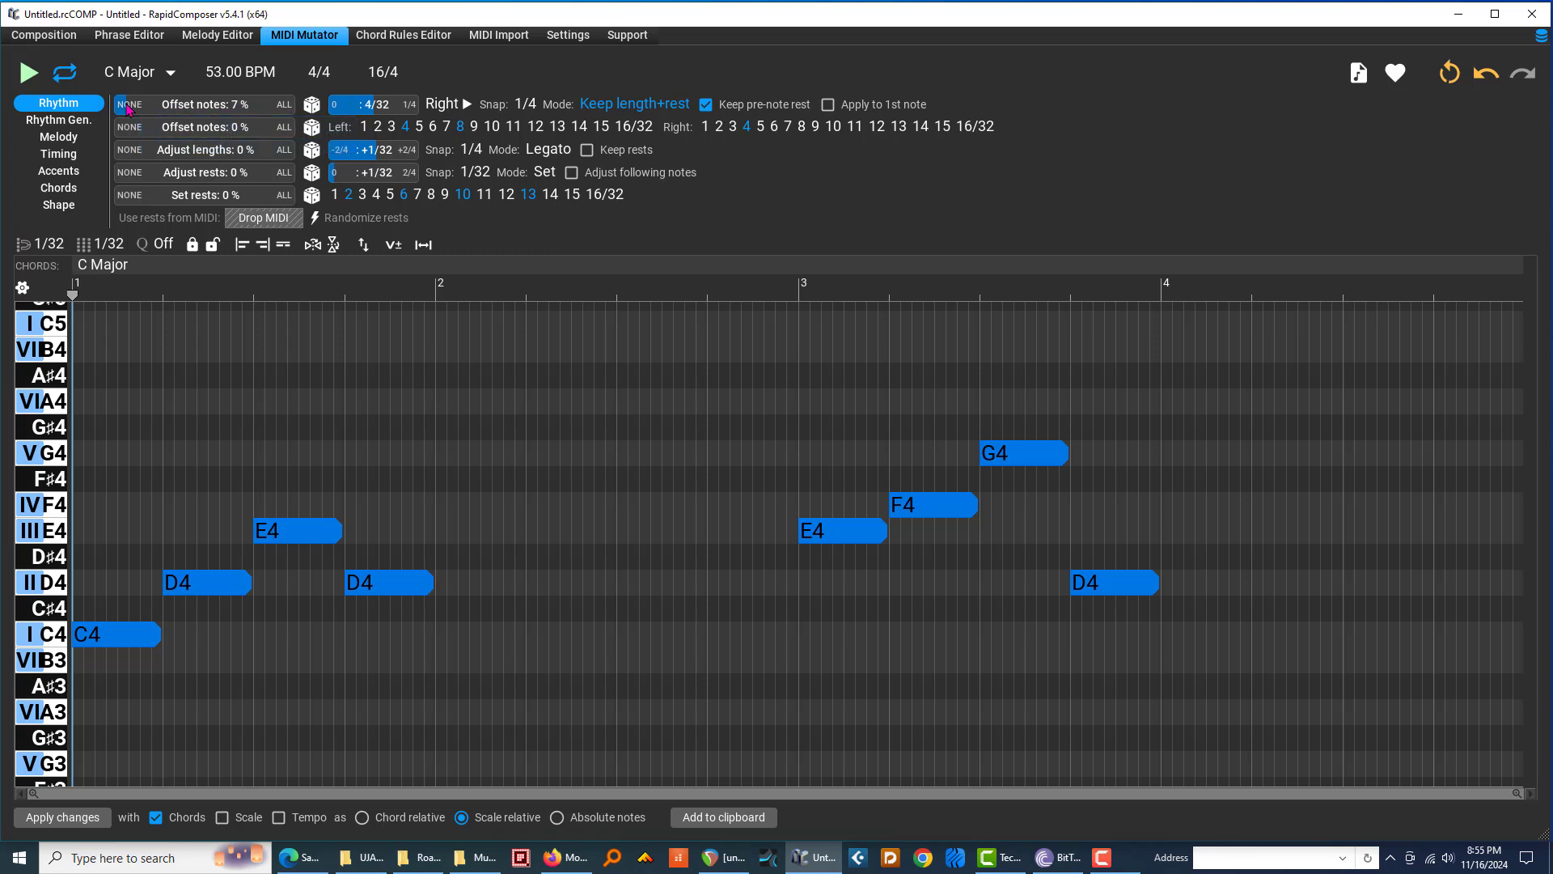
{"action": "left_click", "coordinate": [161, 108]}
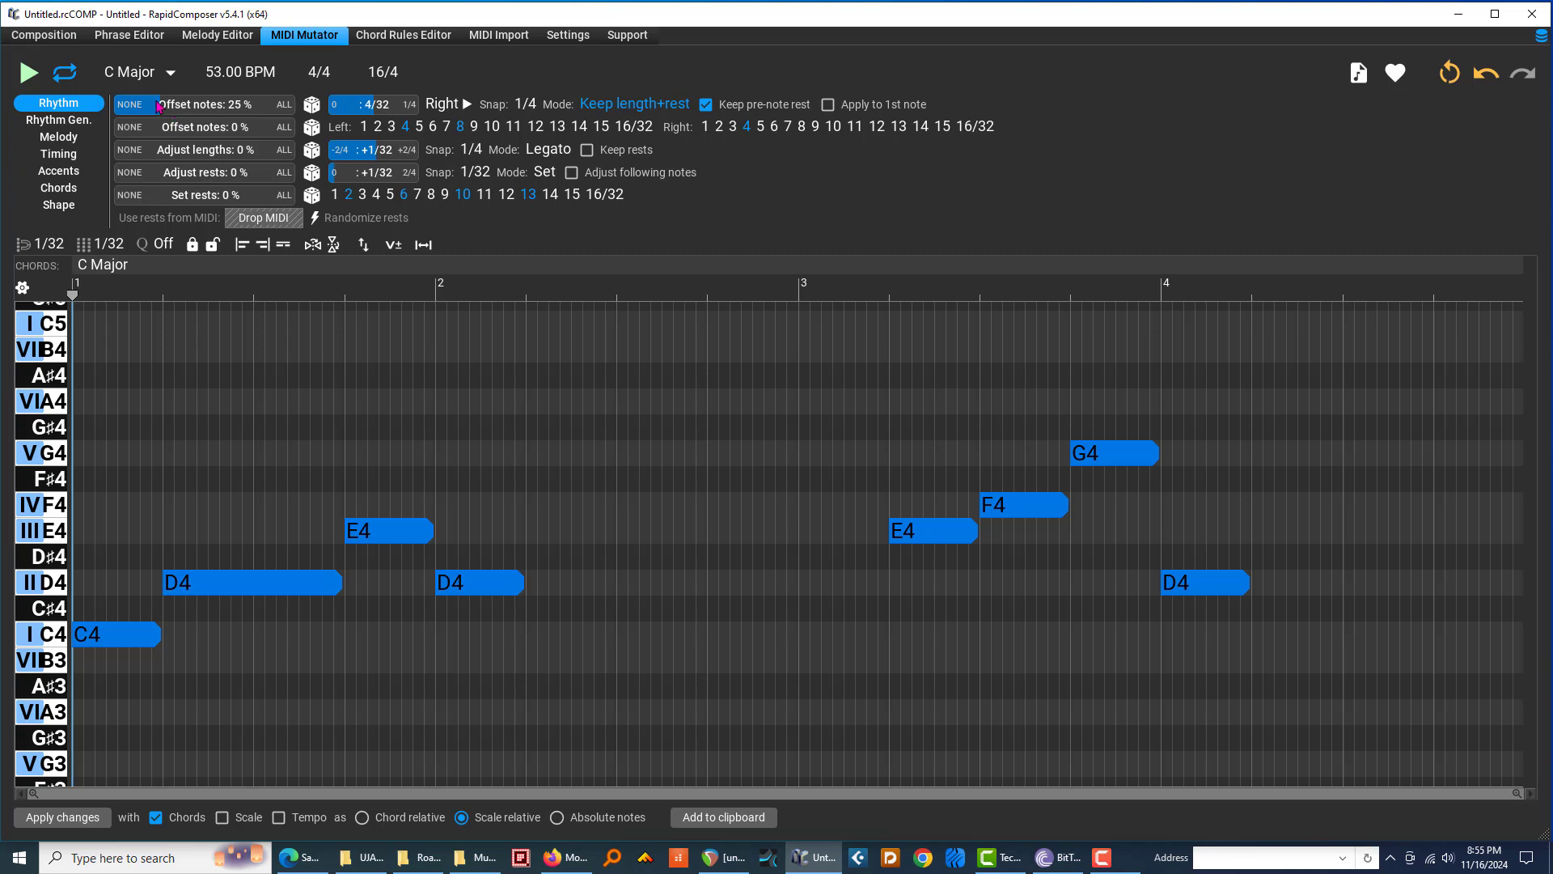
{"action": "left_click_drag", "start_coordinate": [159, 103], "coordinate": [68, 96]}
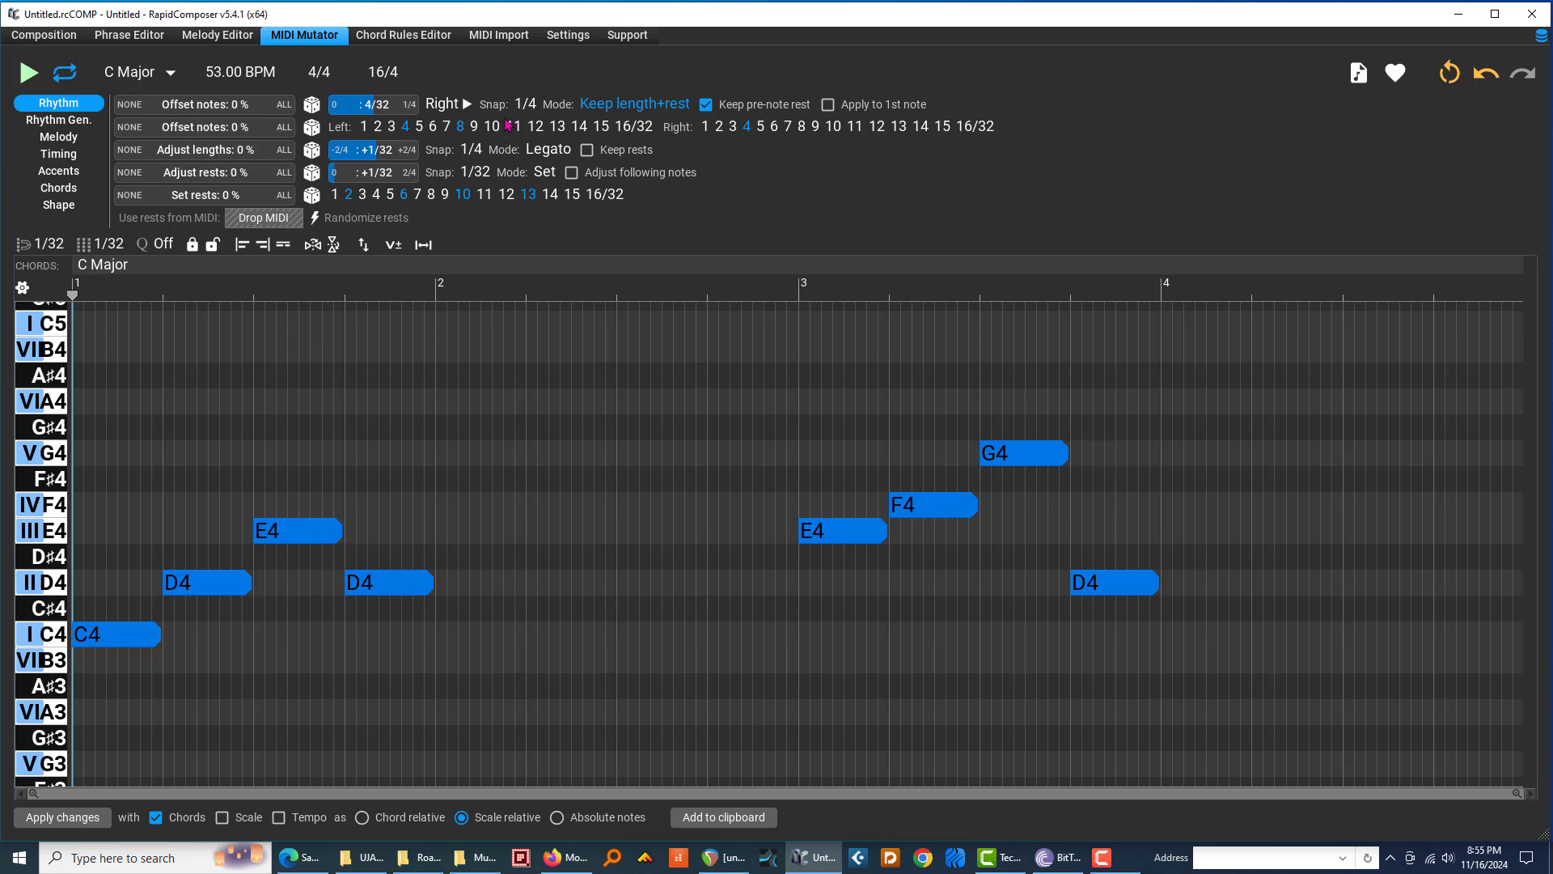
Set the first Offset notes snap to 1/8 and its amount to 21%, and play back the shifted melody.
{"action": "left_click", "coordinate": [525, 104]}
{"action": "left_click", "coordinate": [545, 132]}
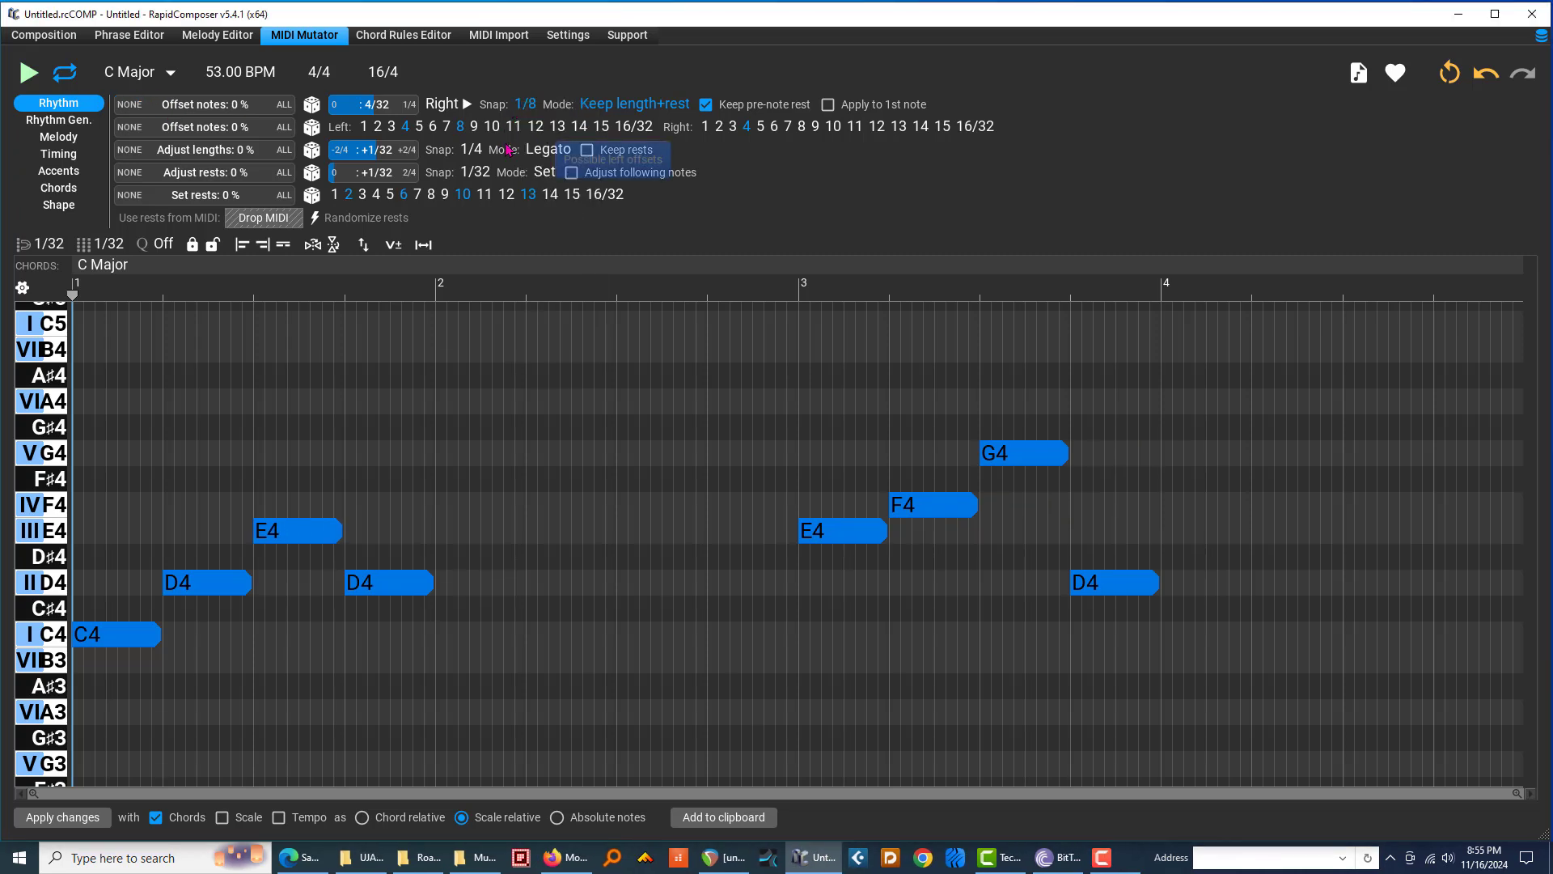
{"action": "left_click_drag", "start_coordinate": [121, 106], "coordinate": [154, 112]}
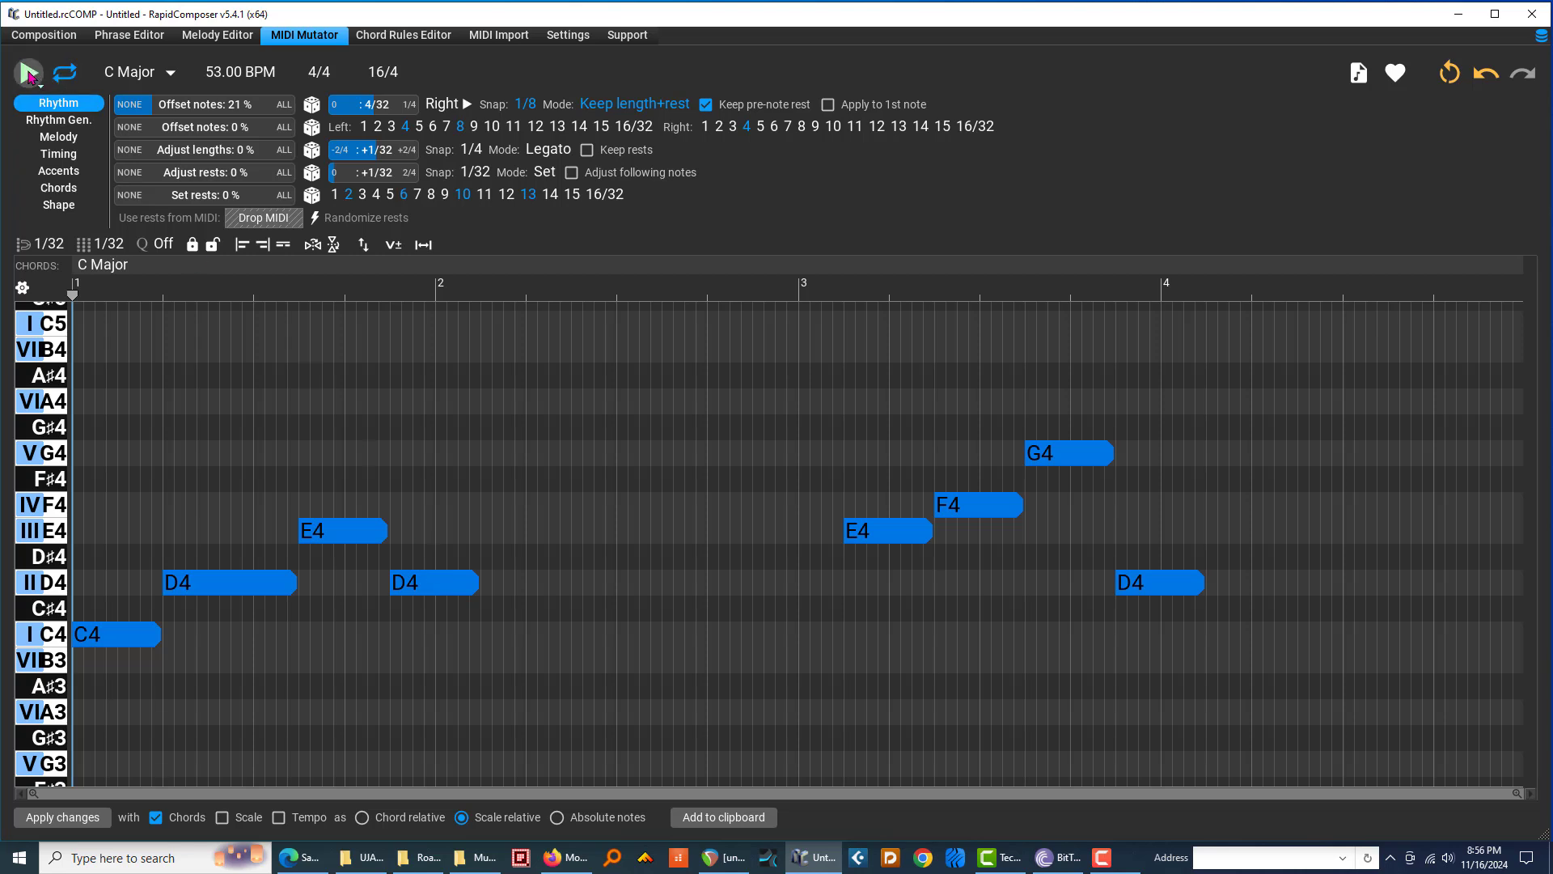
{"action": "left_click", "coordinate": [28, 75]}
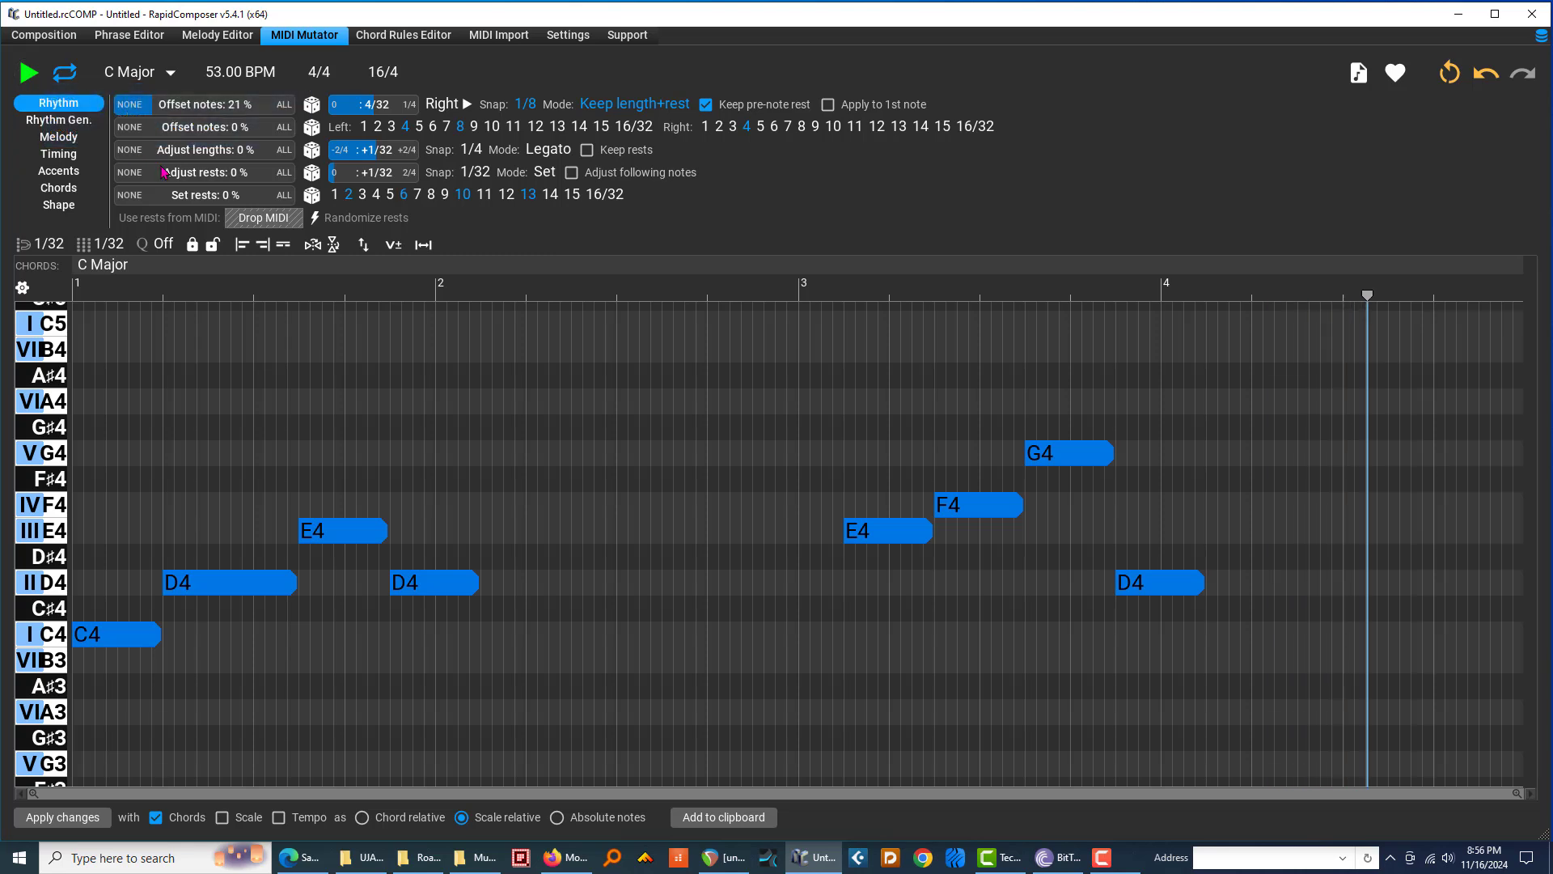
Stop playback while raising the first Offset notes amount to 37% and 56%, and return the amount to 0%.
{"action": "left_click_drag", "start_coordinate": [158, 114], "coordinate": [182, 114]}
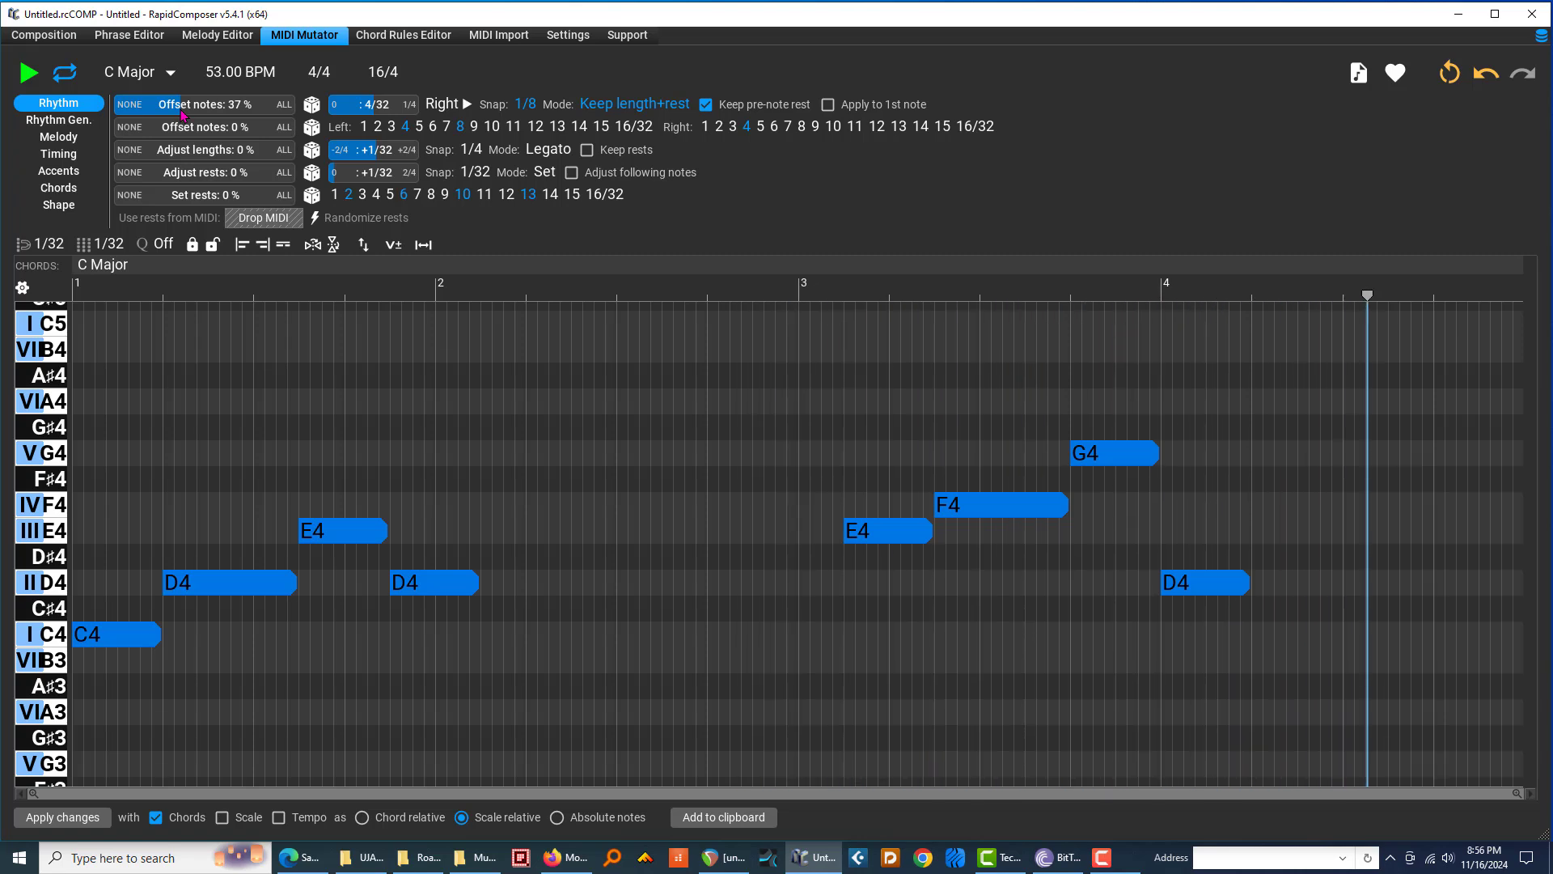
{"action": "key", "text": "space"}
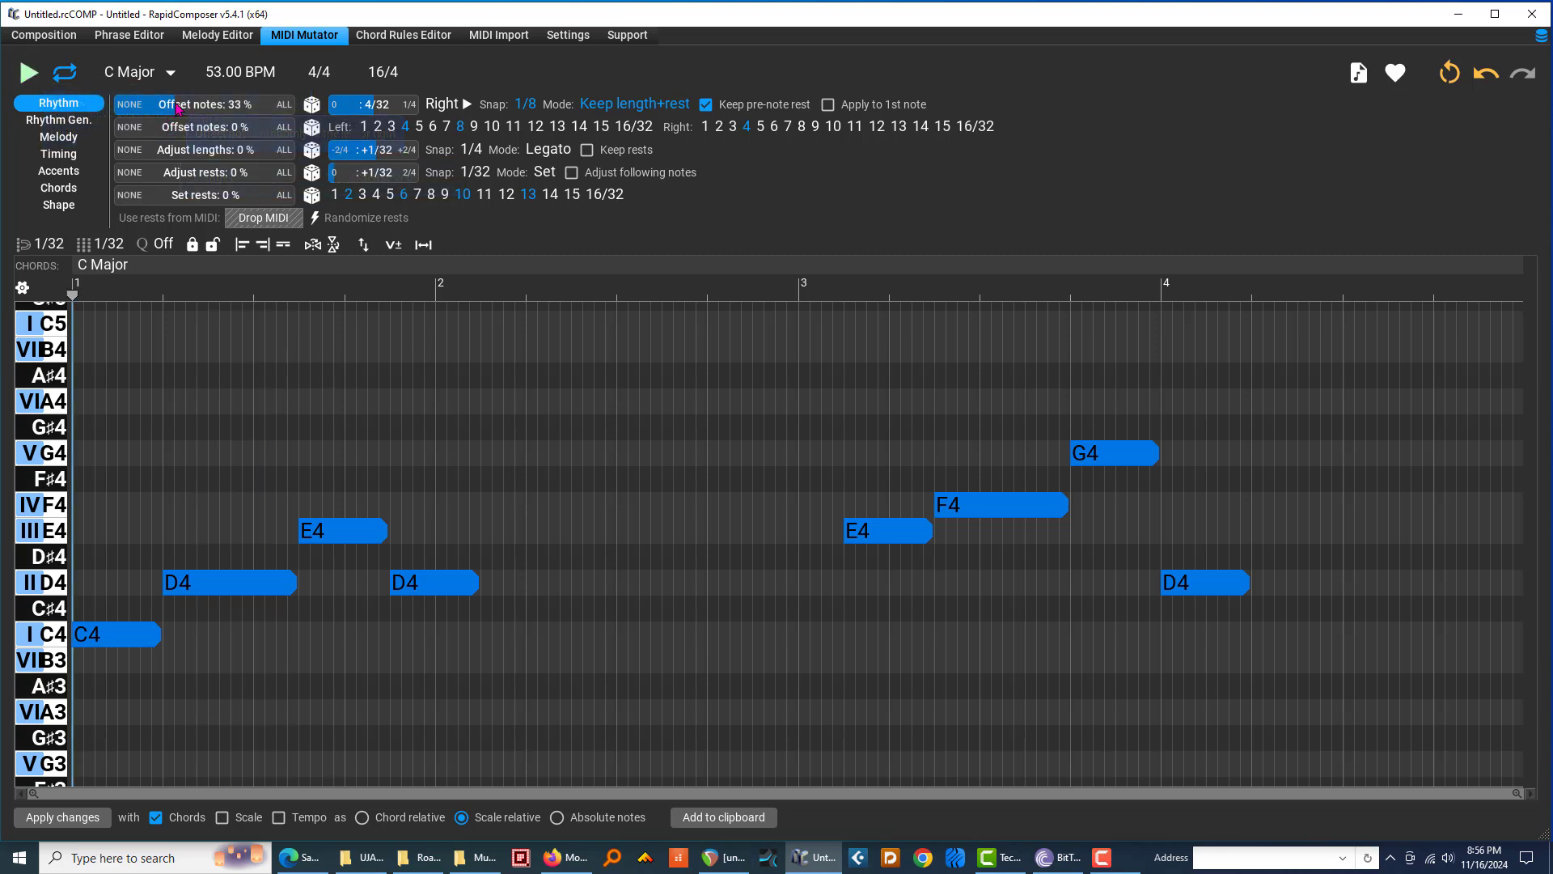
{"action": "left_click", "coordinate": [199, 113]}
{"action": "mouse_move", "coordinate": [199, 113]}
{"action": "left_mouse_down"}
{"action": "mouse_move", "coordinate": [260, 127]}
{"action": "mouse_move", "coordinate": [130, 122]}
{"action": "mouse_move", "coordinate": [215, 136]}
{"action": "left_mouse_up"}
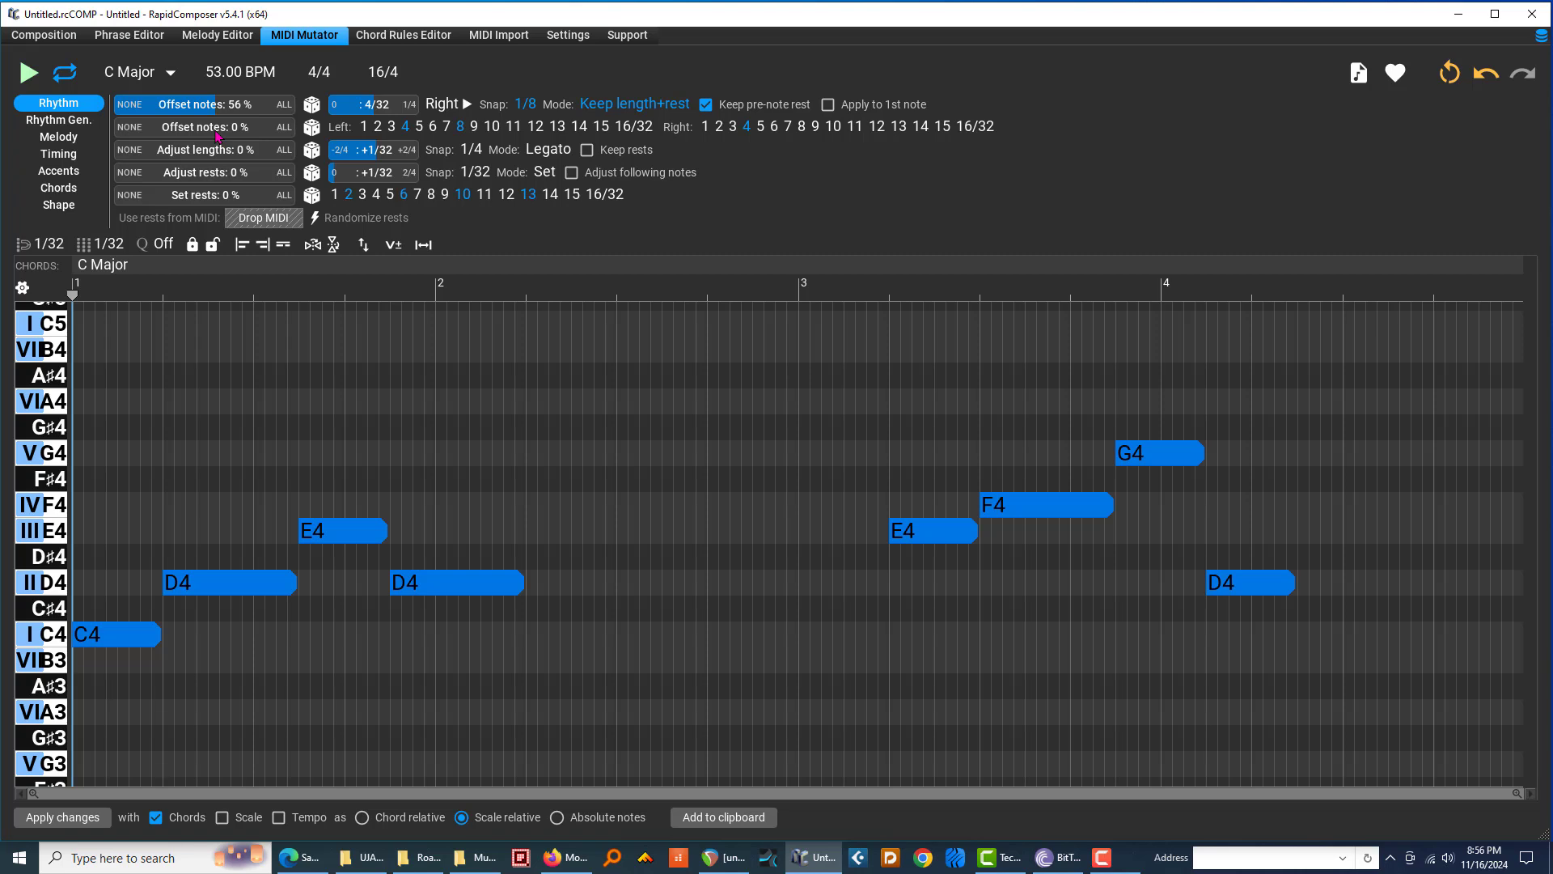
{"action": "left_click_drag", "start_coordinate": [217, 136], "coordinate": [118, 113]}
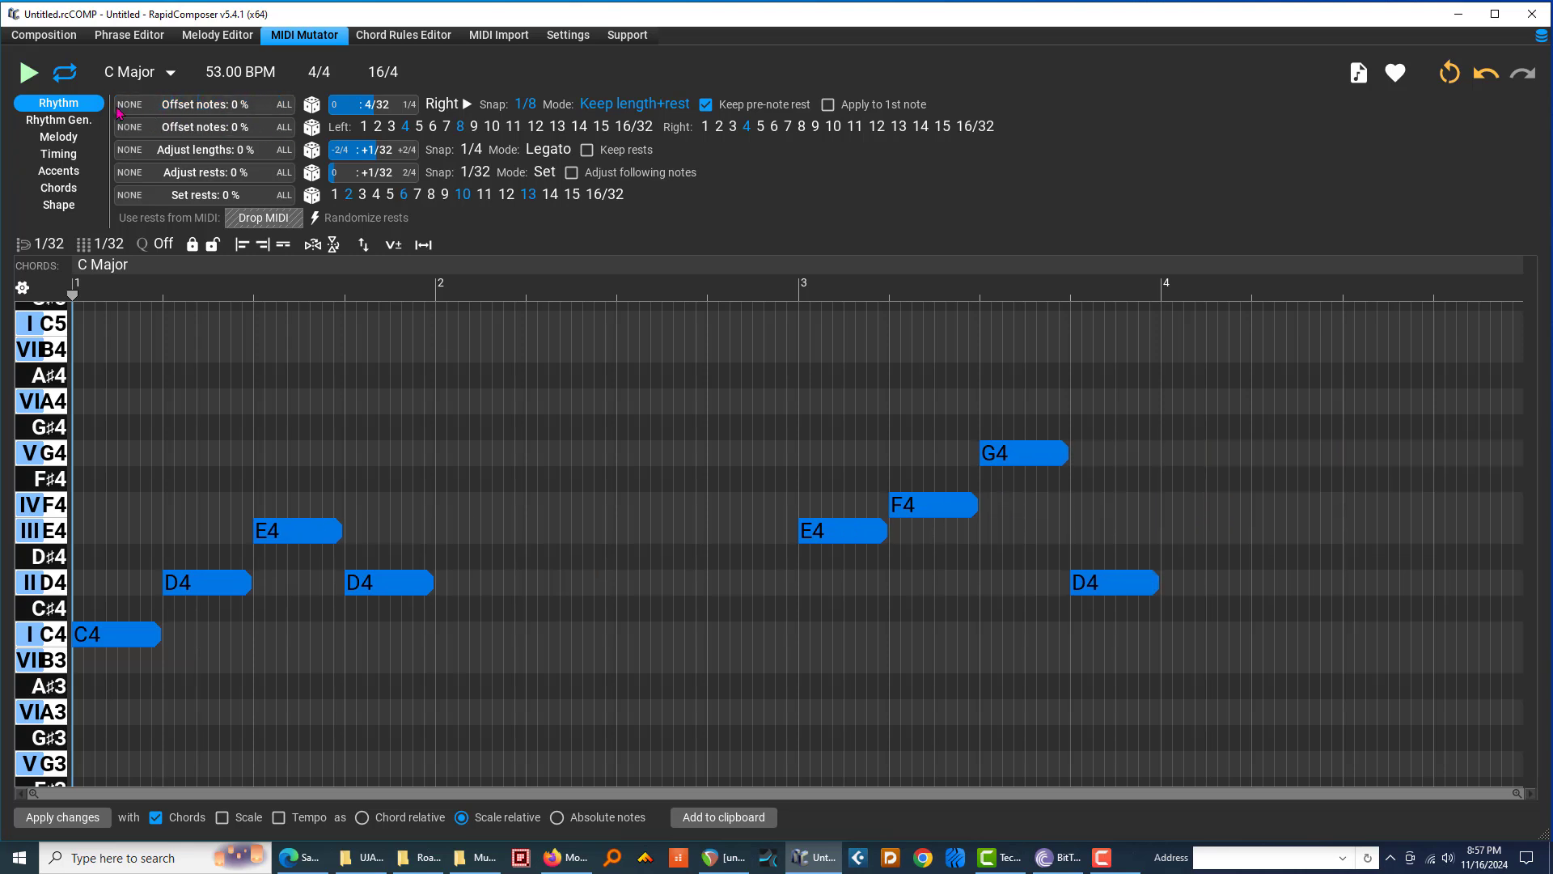
Change the note offset mode to Keep length, and briefly test the amount at 9% before resetting it to 0%.
{"action": "left_click", "coordinate": [634, 105]}
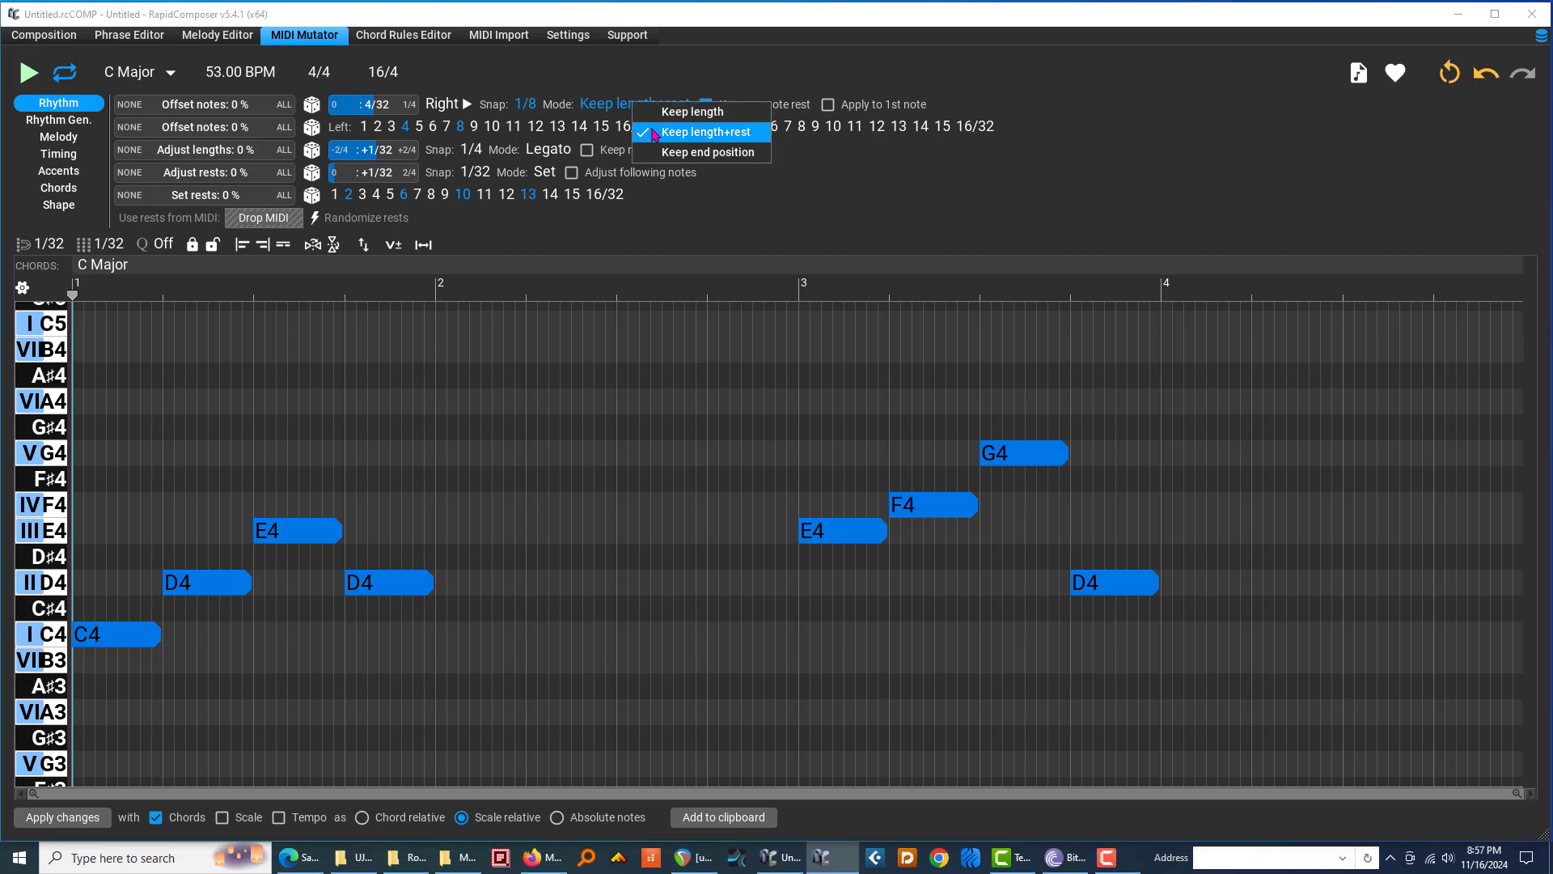
{"action": "left_click", "coordinate": [651, 115]}
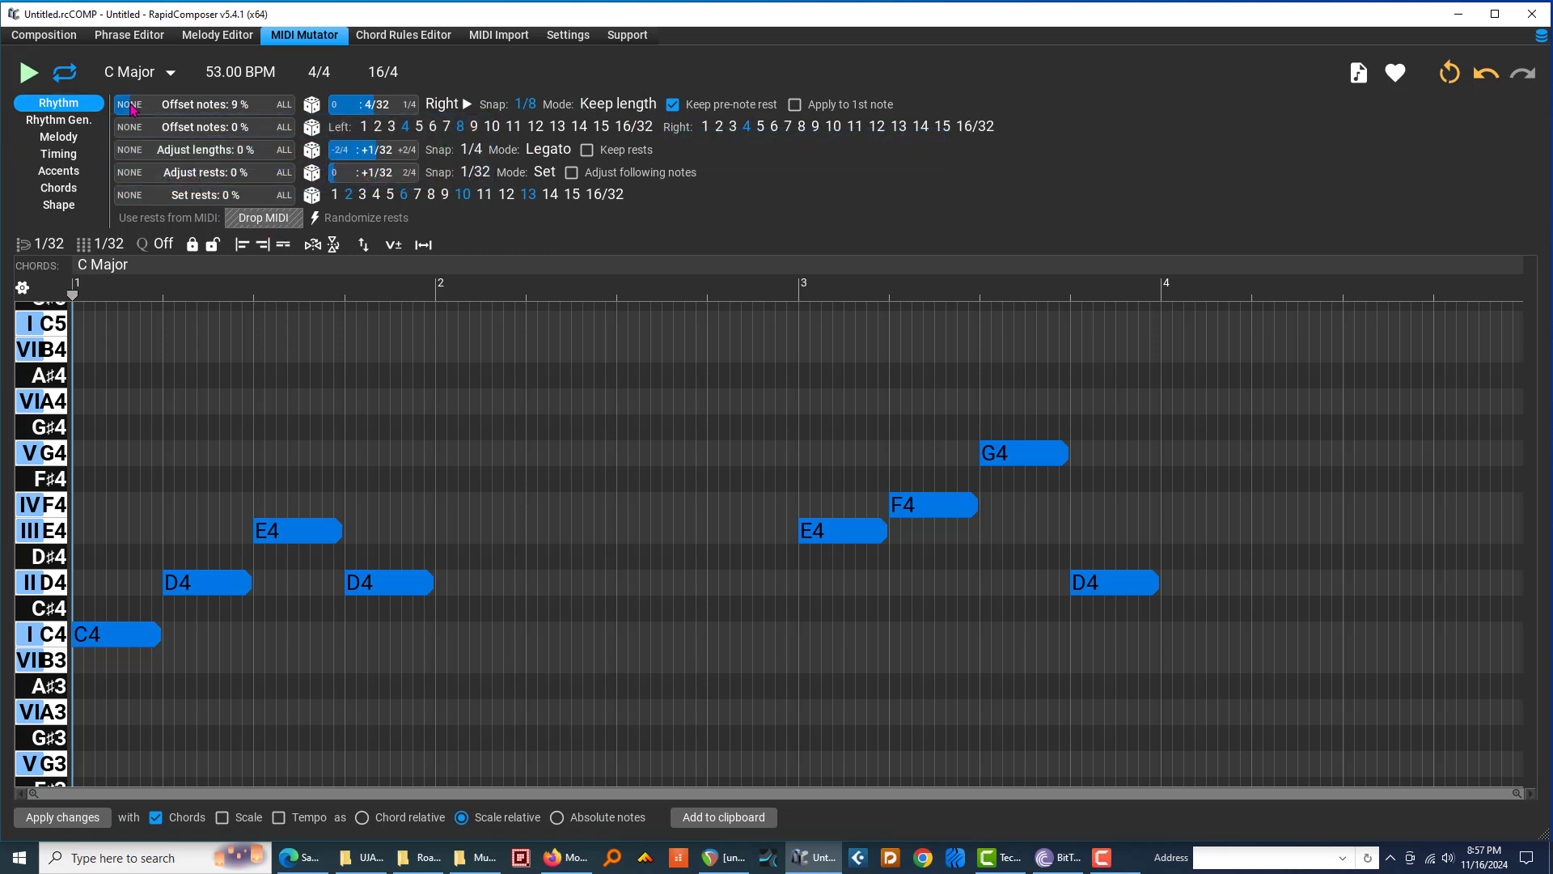
{"action": "left_click_drag", "start_coordinate": [131, 112], "coordinate": [95, 110]}
Disable Keep pre-note rest, offset 100% of the notes, and preview the result.
{"action": "left_click", "coordinate": [672, 106]}
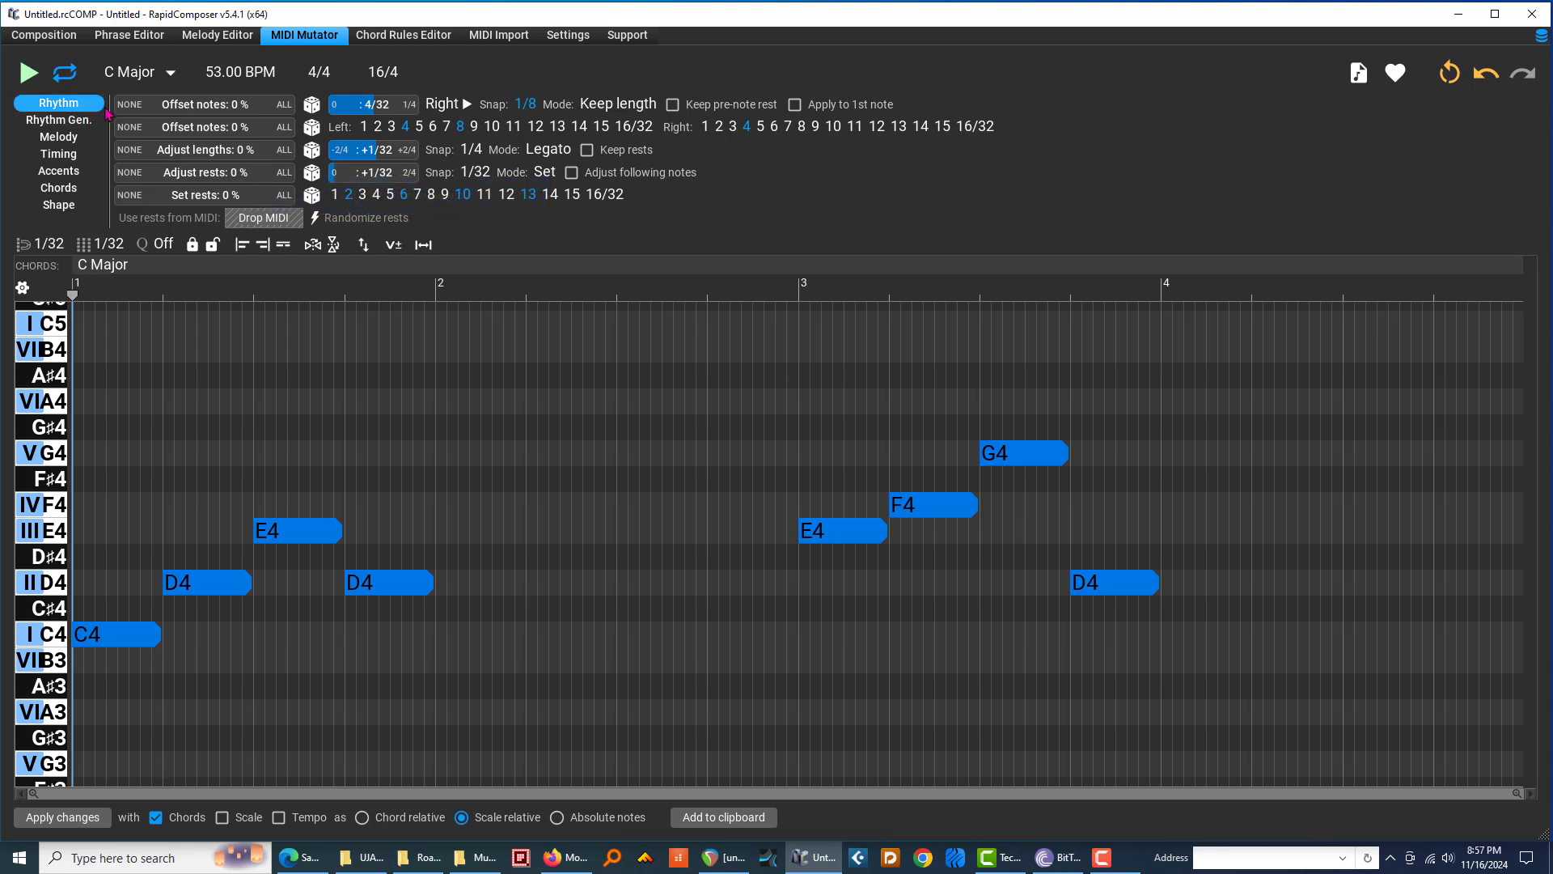
{"action": "mouse_move", "coordinate": [115, 107]}
{"action": "left_mouse_down"}
{"action": "mouse_move", "coordinate": [240, 119]}
{"action": "mouse_move", "coordinate": [118, 113]}
{"action": "left_mouse_up"}
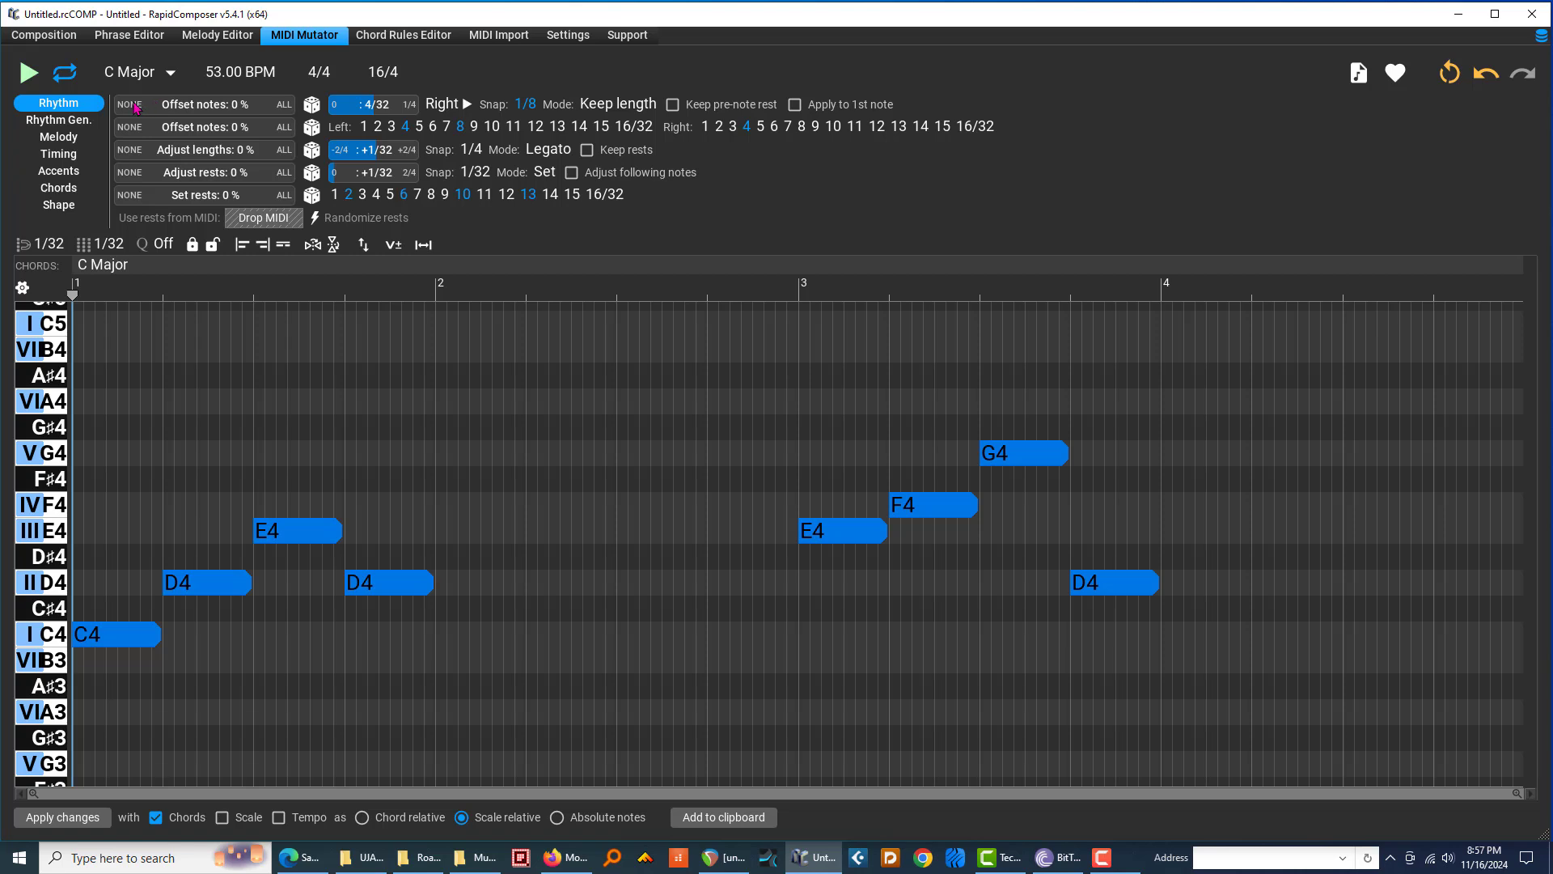
{"action": "left_click_drag", "start_coordinate": [135, 107], "coordinate": [308, 127]}
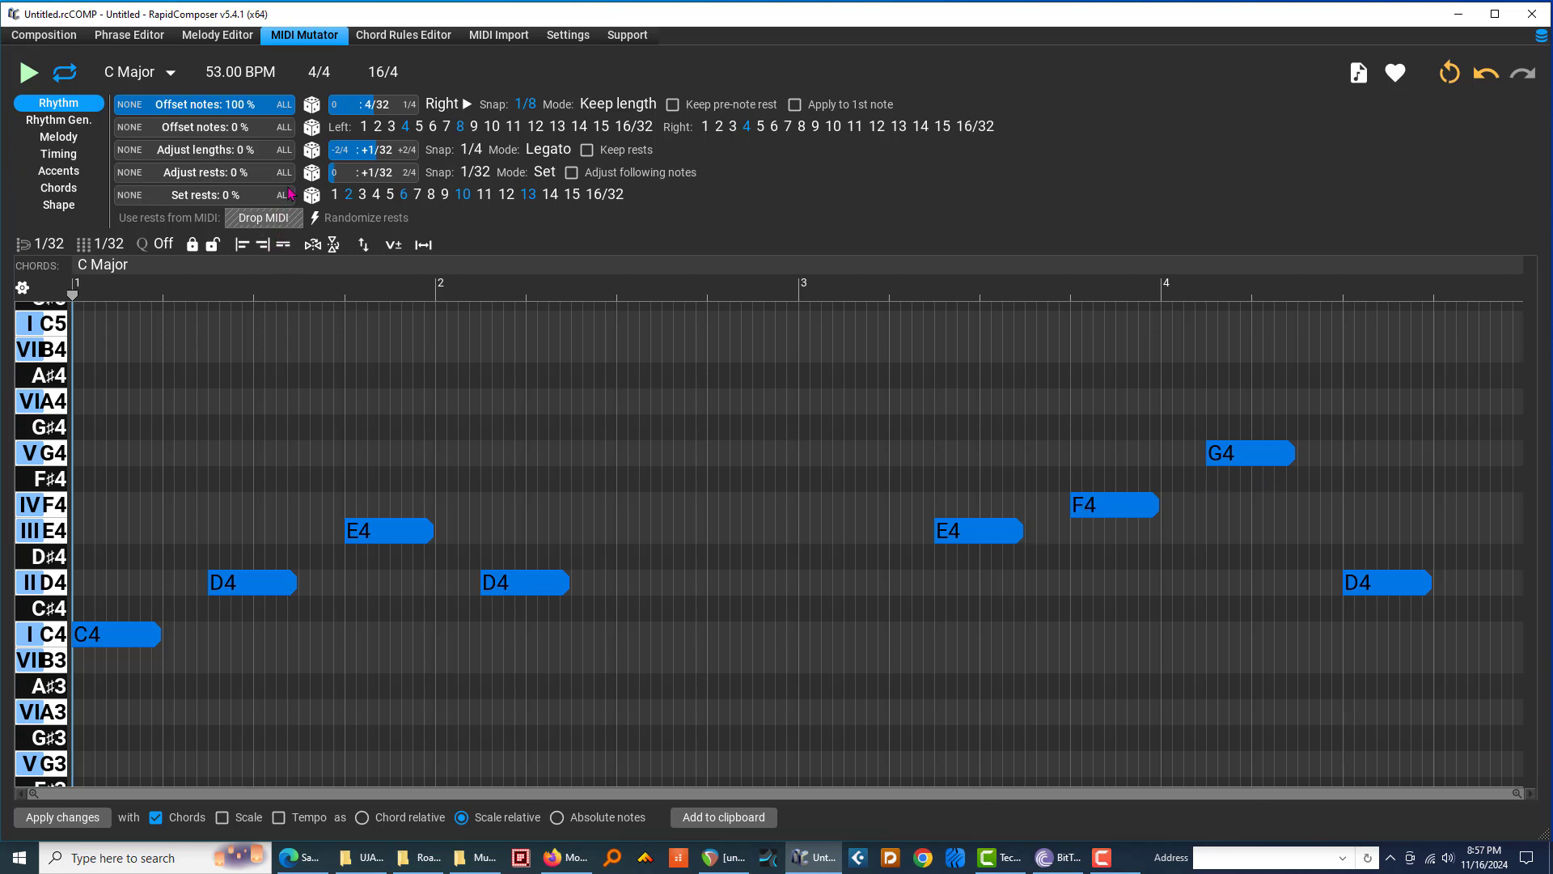
{"action": "left_click", "coordinate": [28, 74]}
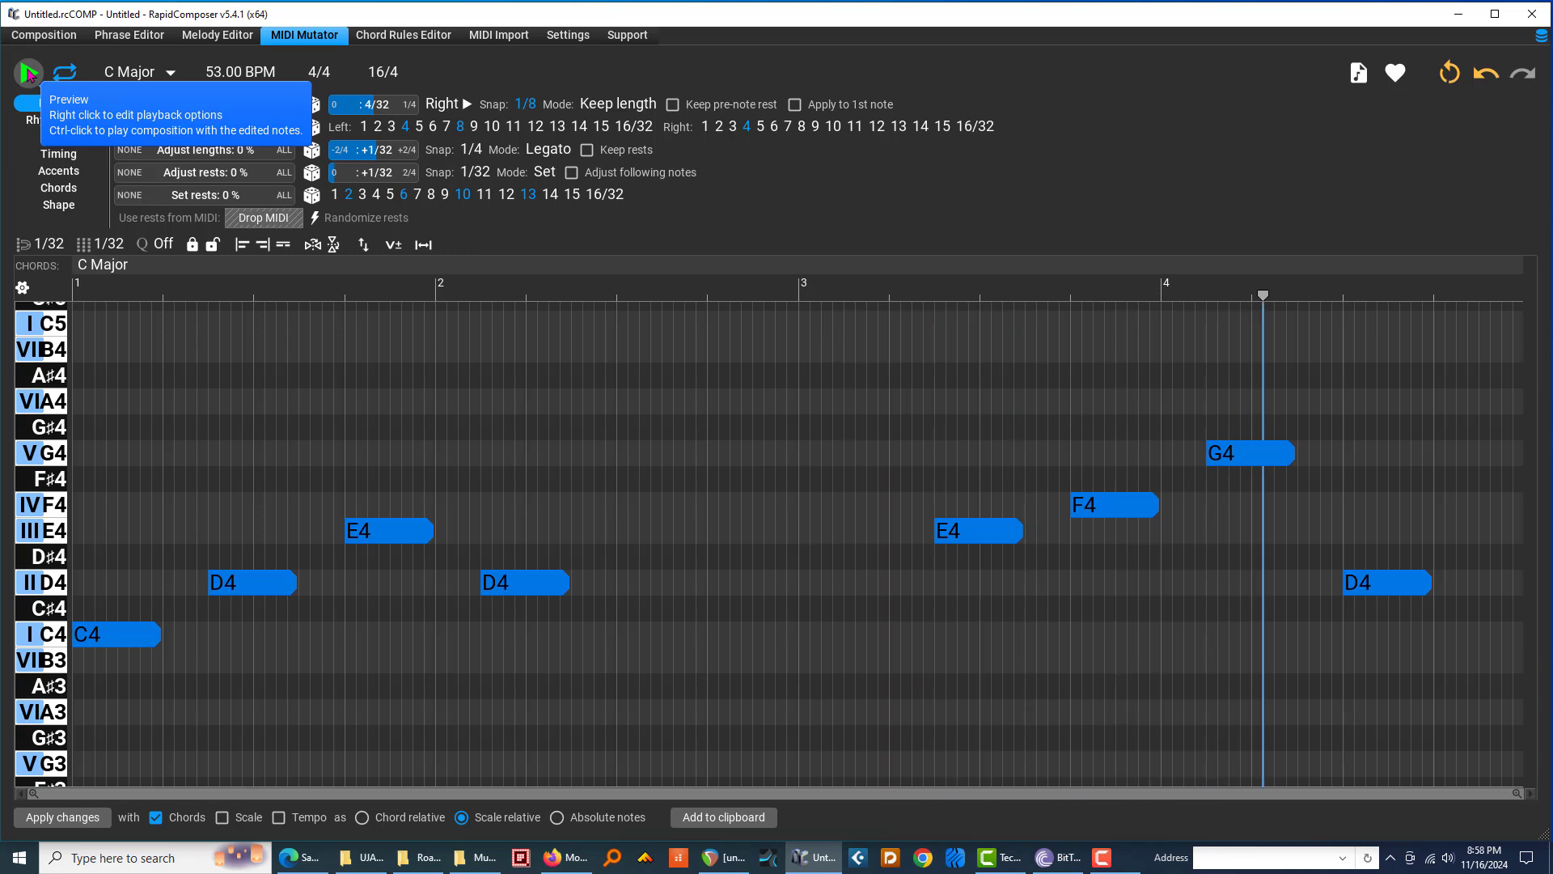
{"action": "left_click", "coordinate": [28, 75]}
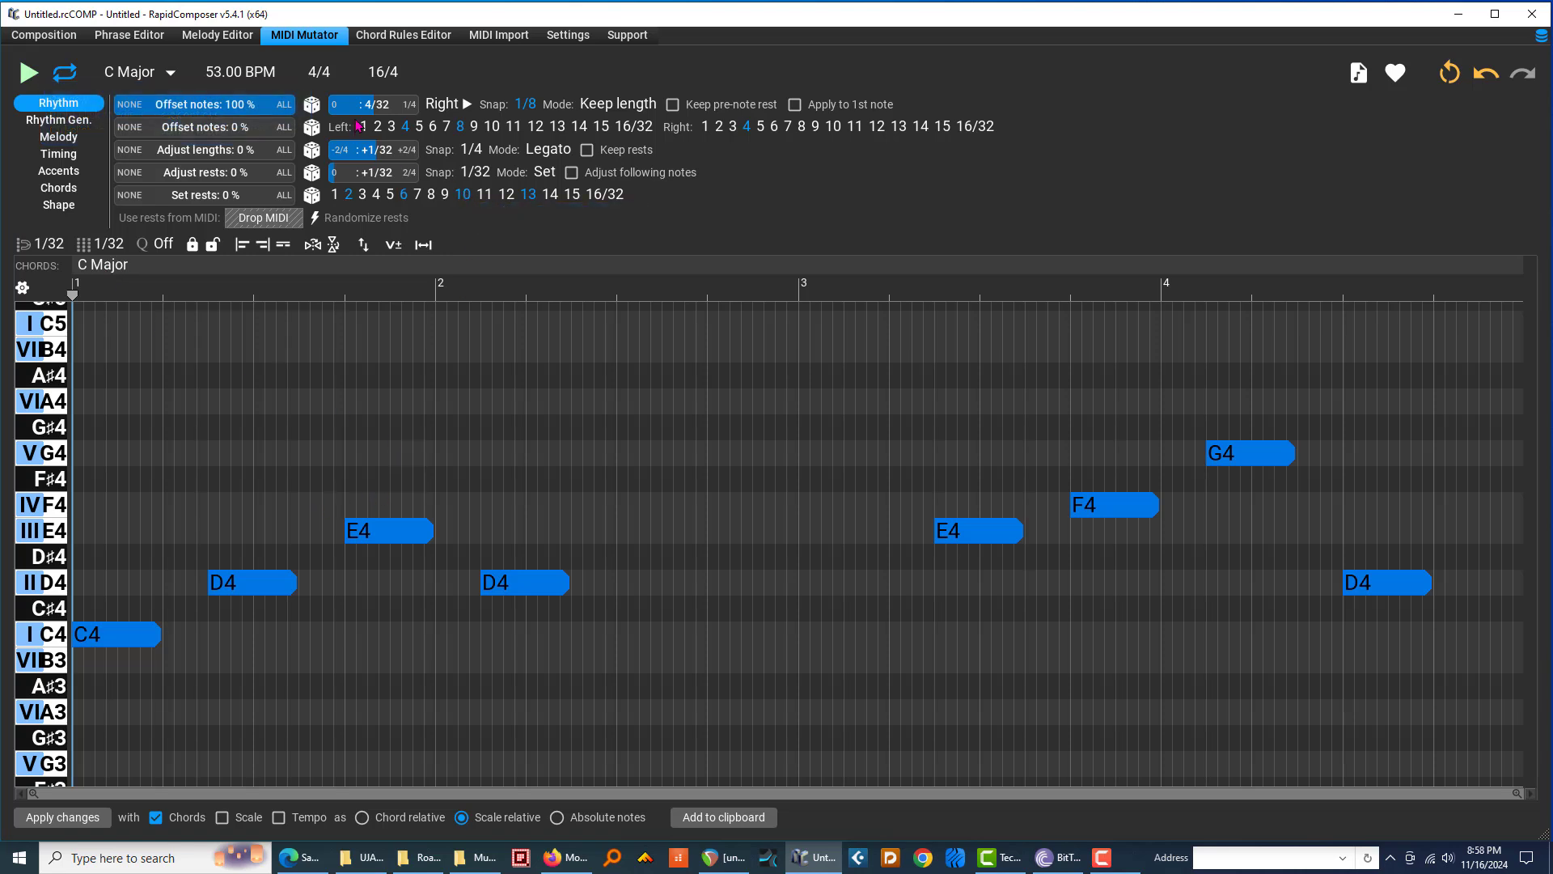
Re-enable Keep pre-note rest, and reduce the first Offset notes amount to 49% and on to 0%.
{"action": "left_click", "coordinate": [671, 105]}
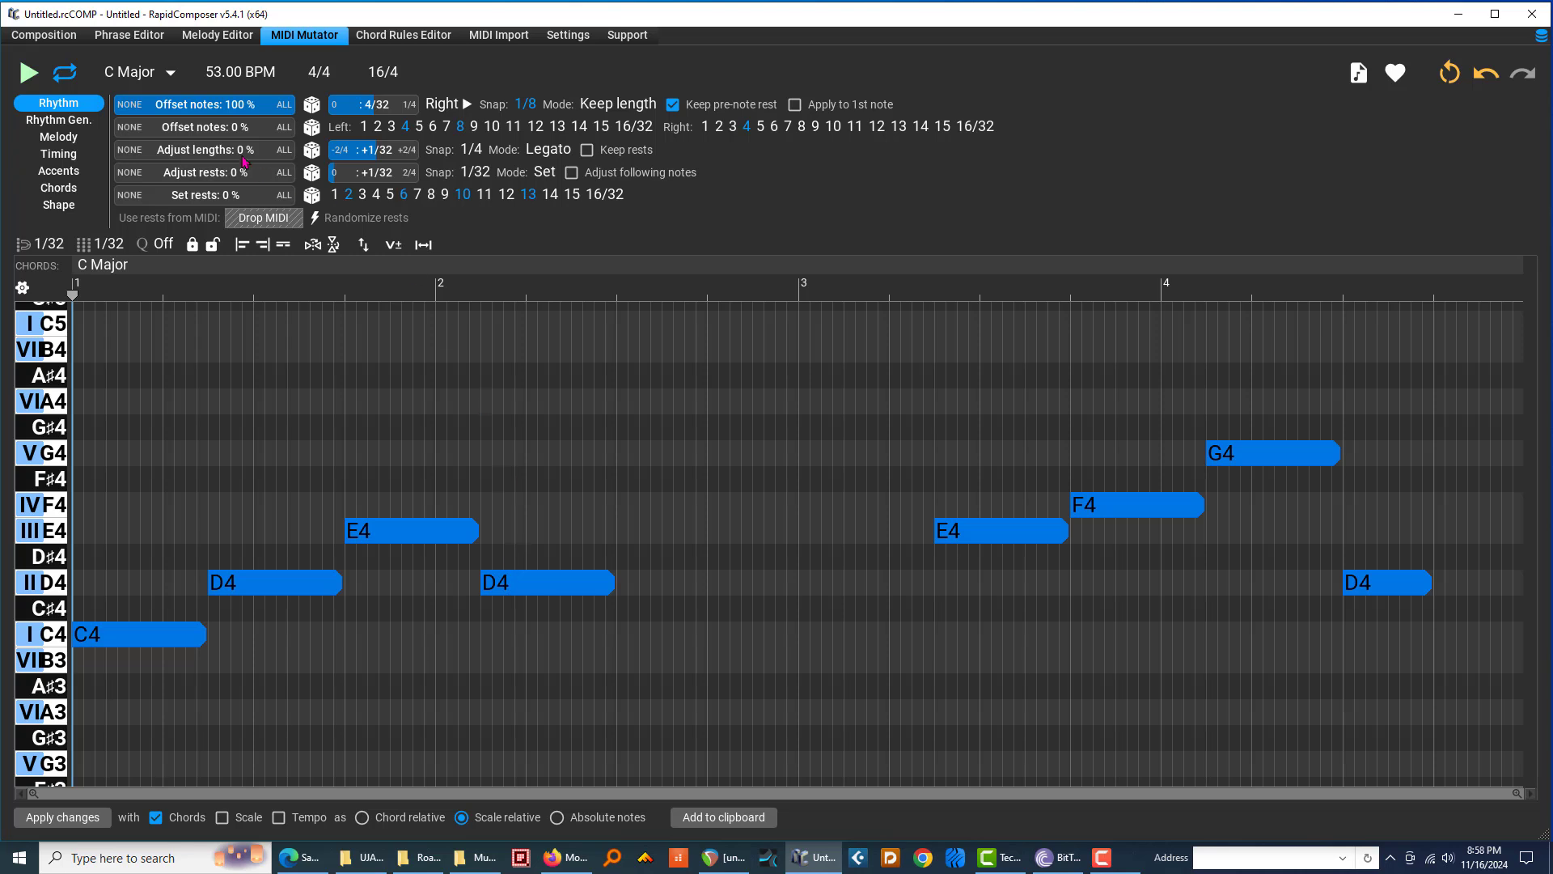
{"action": "left_click", "coordinate": [289, 109]}
{"action": "left_click_drag", "start_coordinate": [289, 109], "coordinate": [204, 109]}
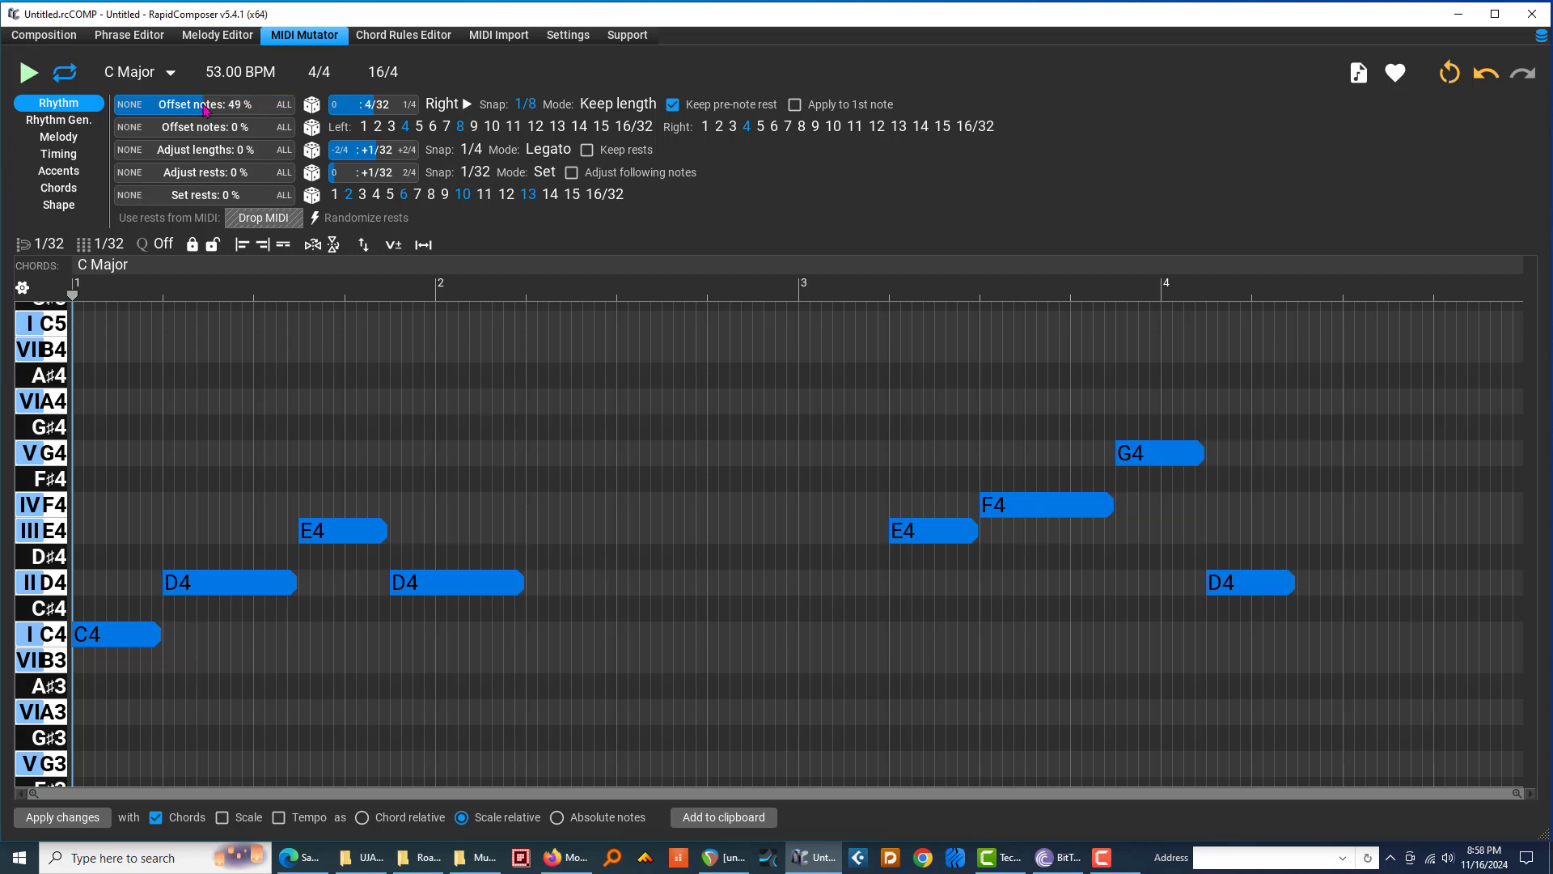
{"action": "left_click_drag", "start_coordinate": [205, 109], "coordinate": [121, 109]}
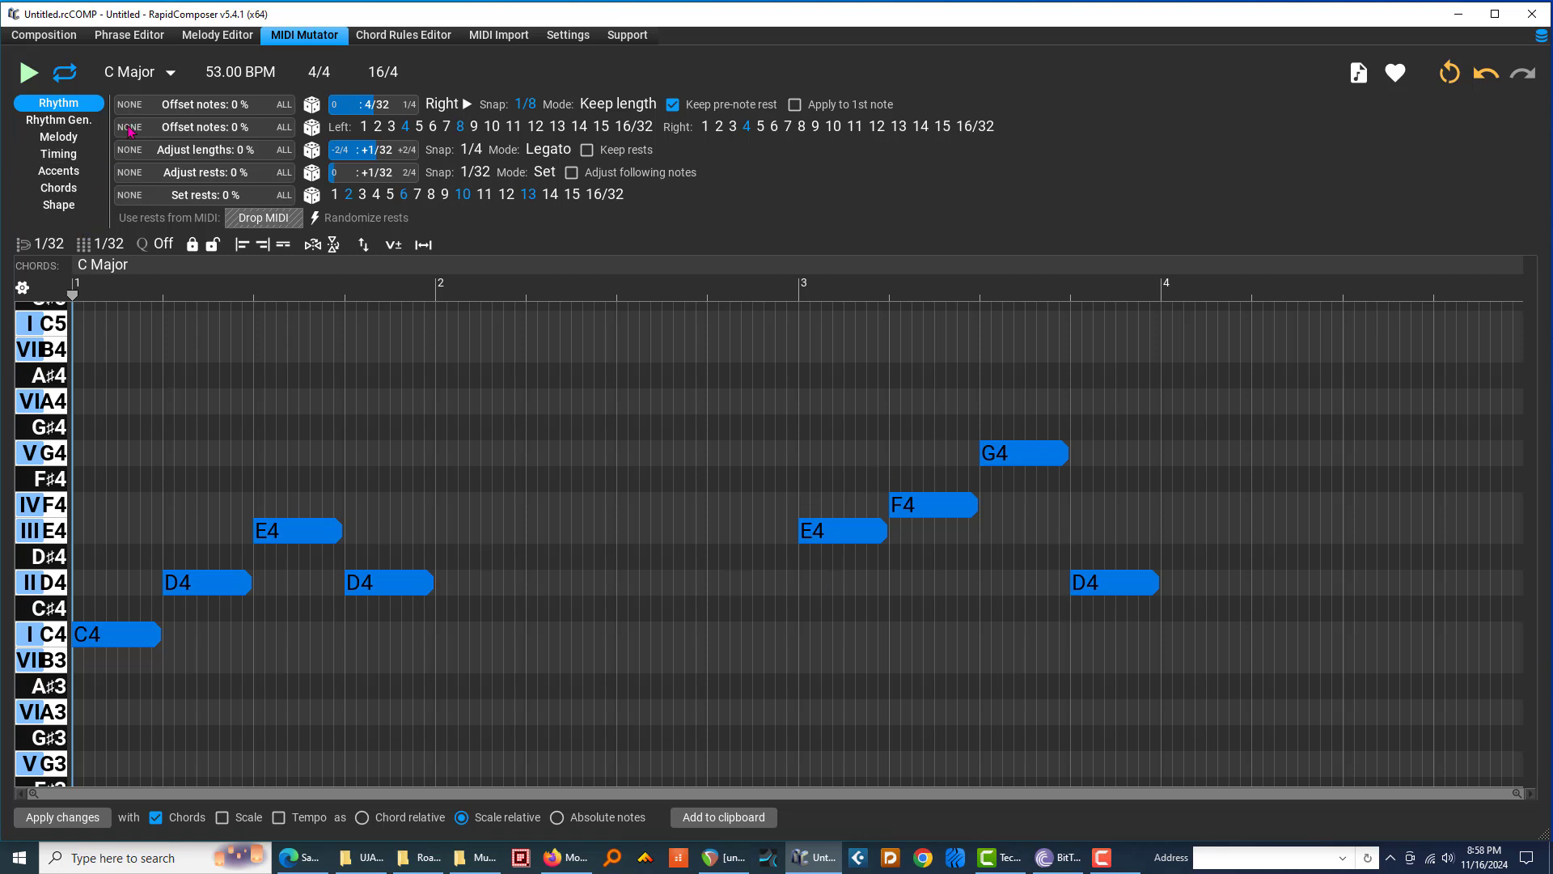
Set the first Offset notes amount to 18% and its snap to 1/16.
{"action": "mouse_move", "coordinate": [136, 114]}
{"action": "left_mouse_down"}
{"action": "mouse_move", "coordinate": [120, 107]}
{"action": "mouse_move", "coordinate": [149, 110]}
{"action": "left_mouse_up"}
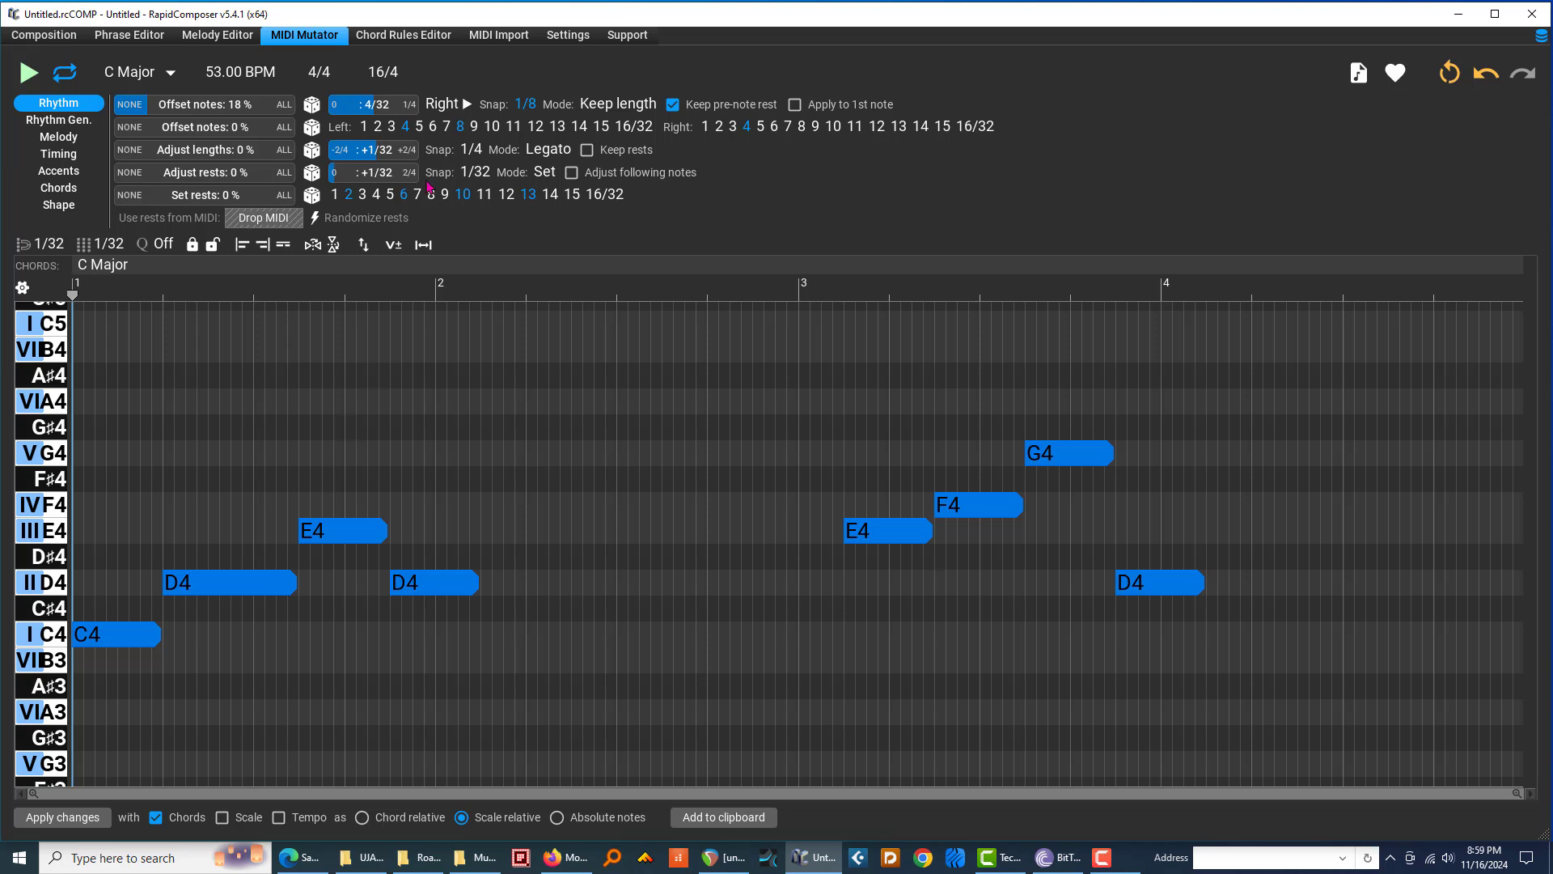
{"action": "left_click", "coordinate": [527, 106]}
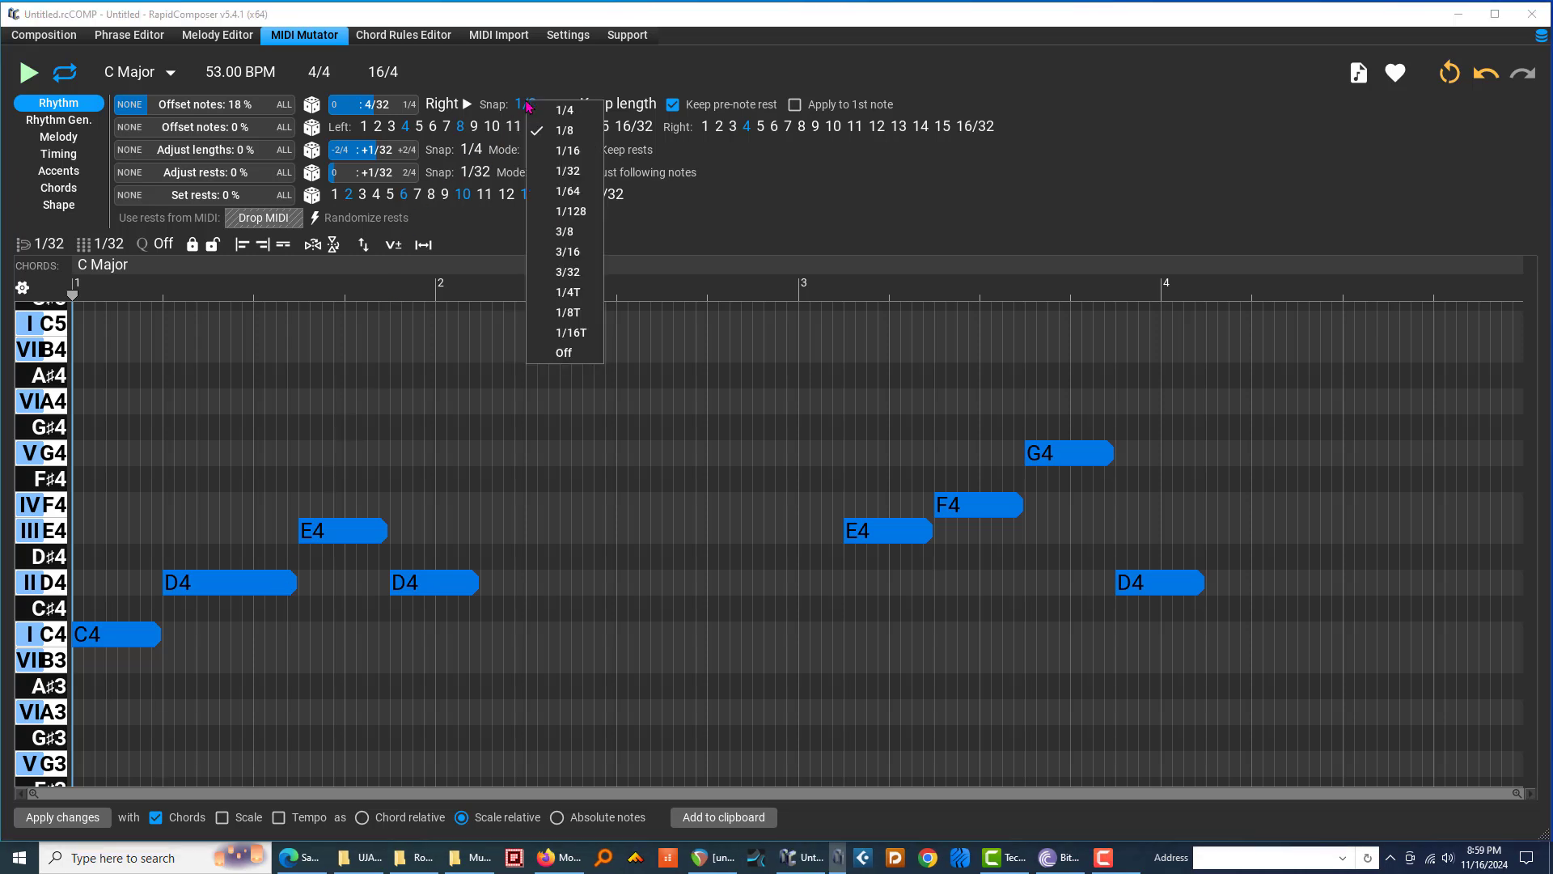
{"action": "left_click", "coordinate": [535, 153]}
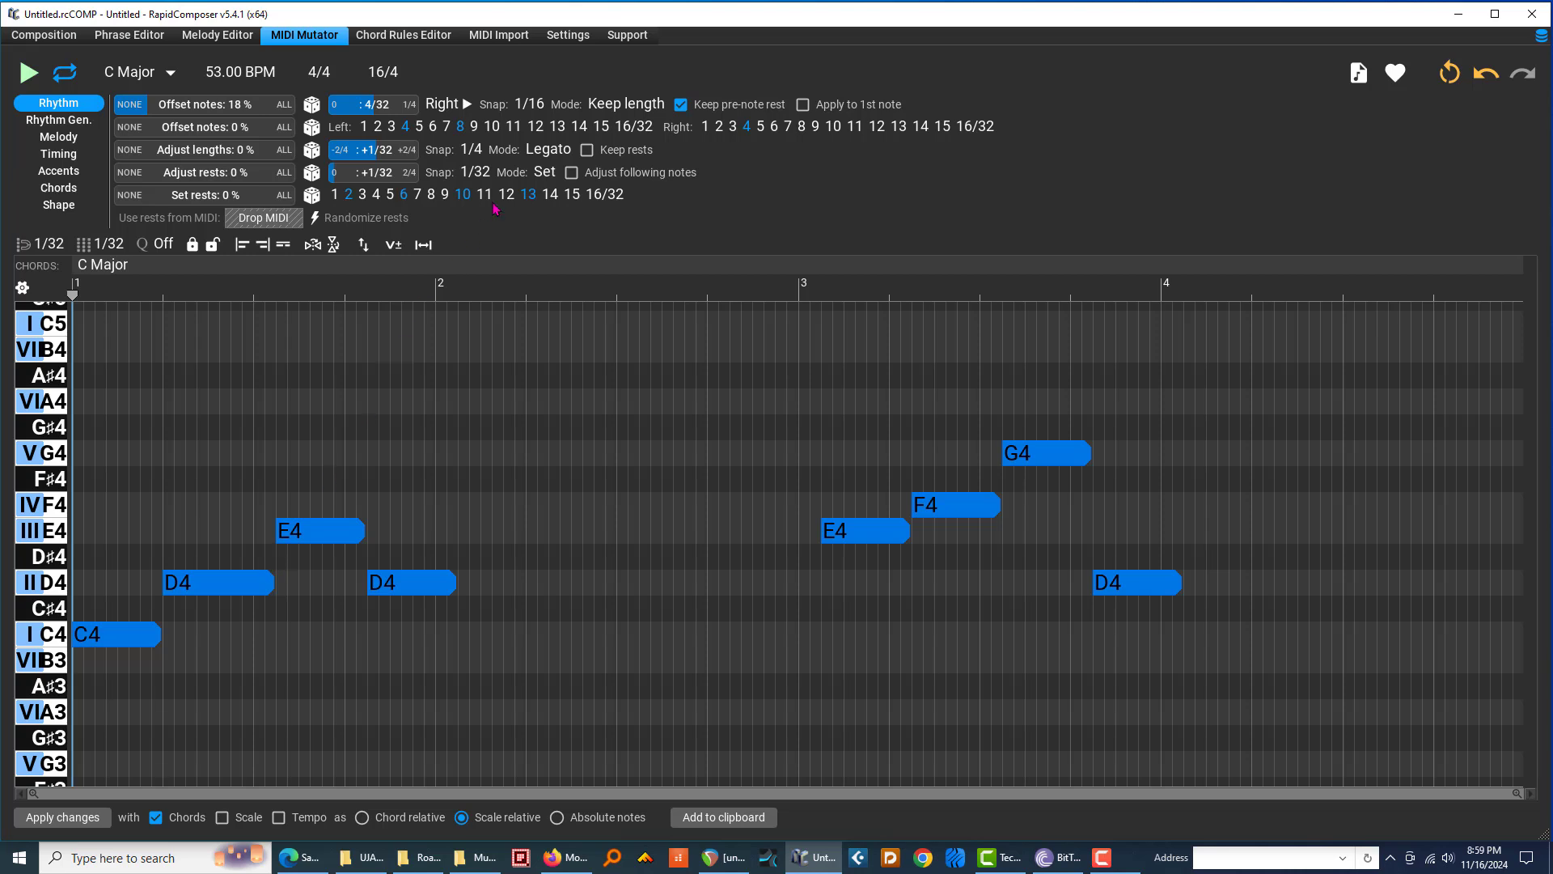
Try the note offset snap at 1/8 and at 1/4, and compare the notes by undoing and redoing the last change.
{"action": "left_click", "coordinate": [530, 105]}
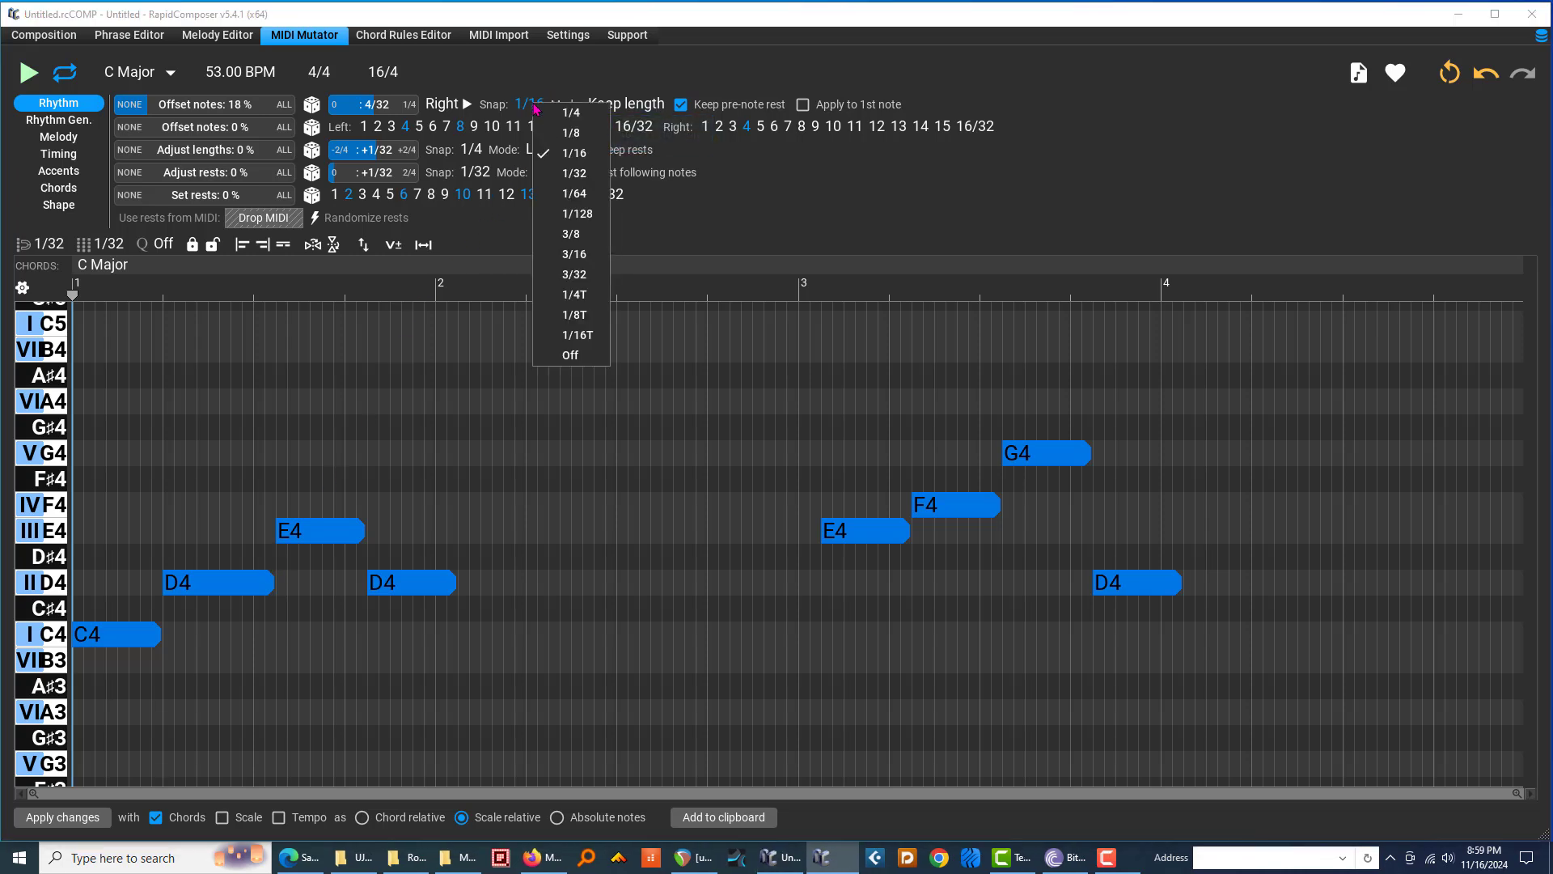
{"action": "left_click", "coordinate": [549, 133]}
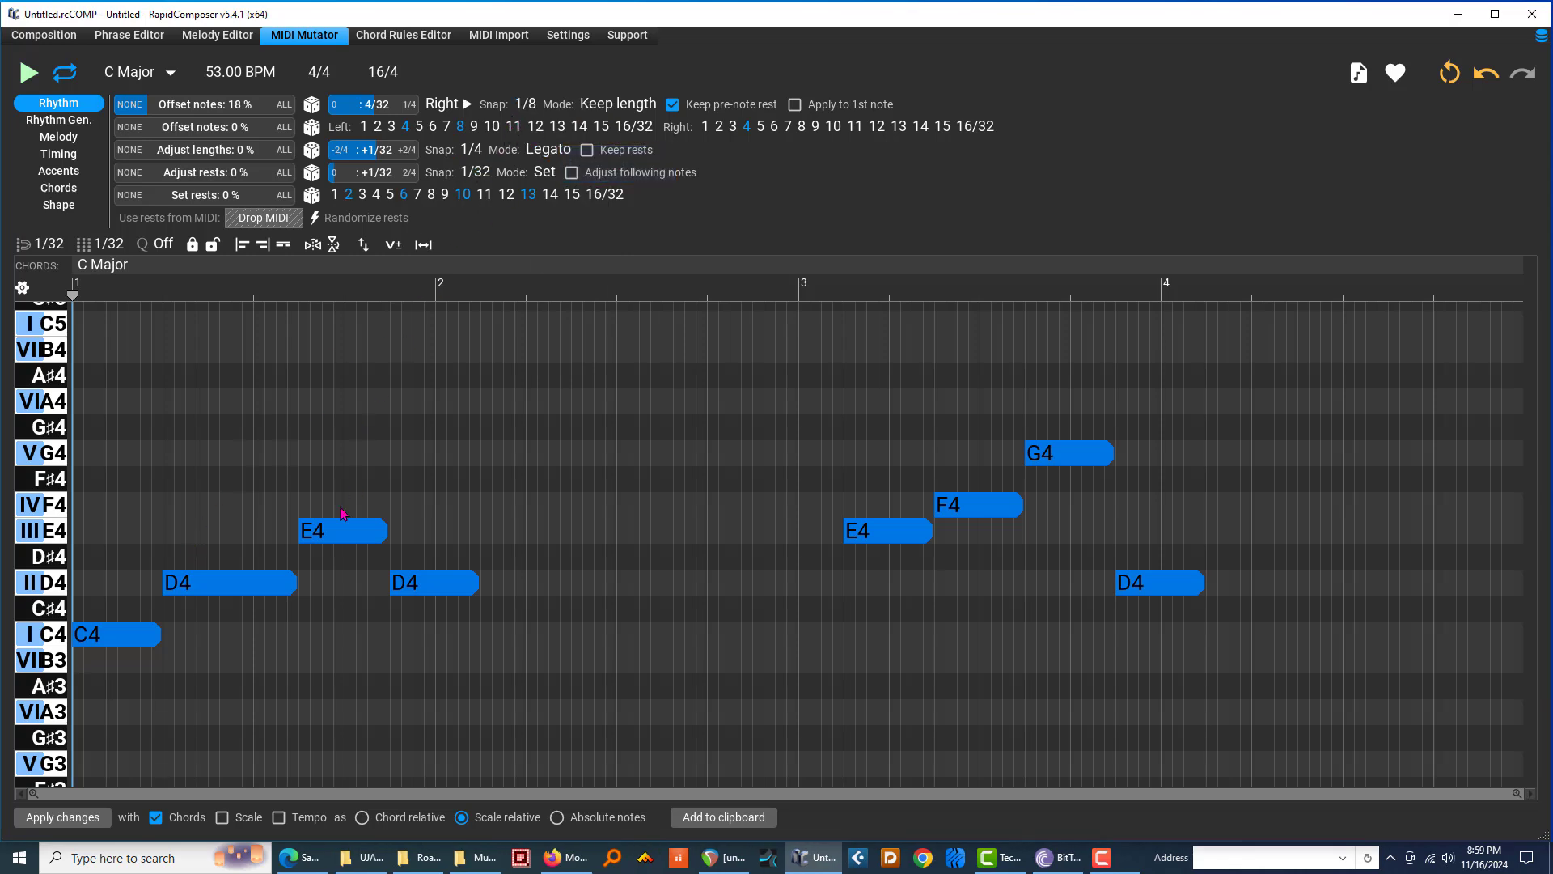
{"action": "left_click", "coordinate": [530, 105]}
{"action": "left_click", "coordinate": [550, 110]}
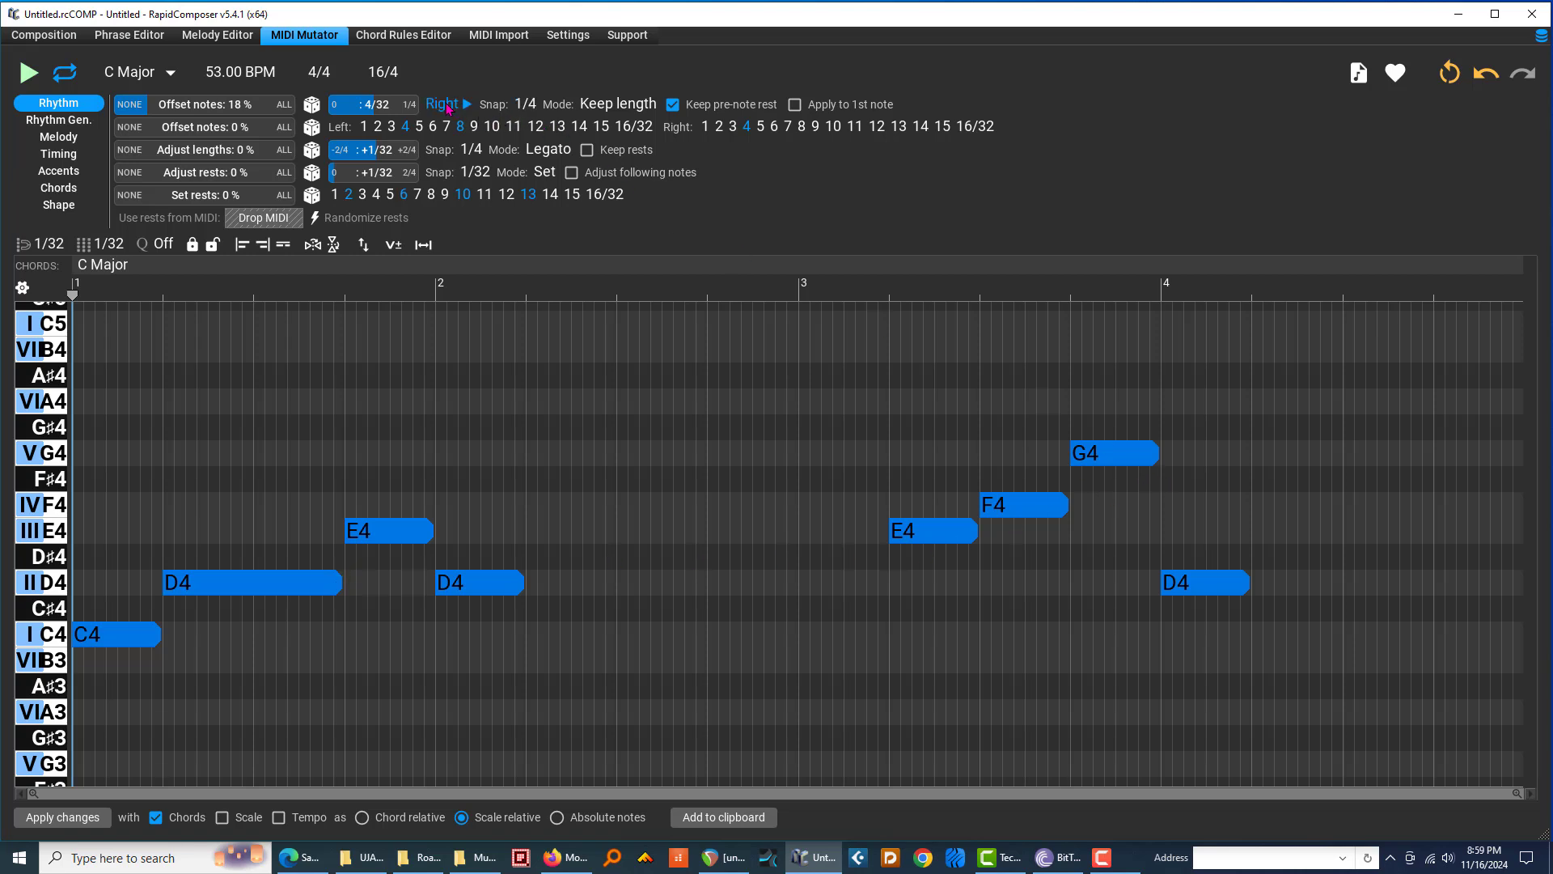
{"action": "left_click", "coordinate": [1475, 72]}
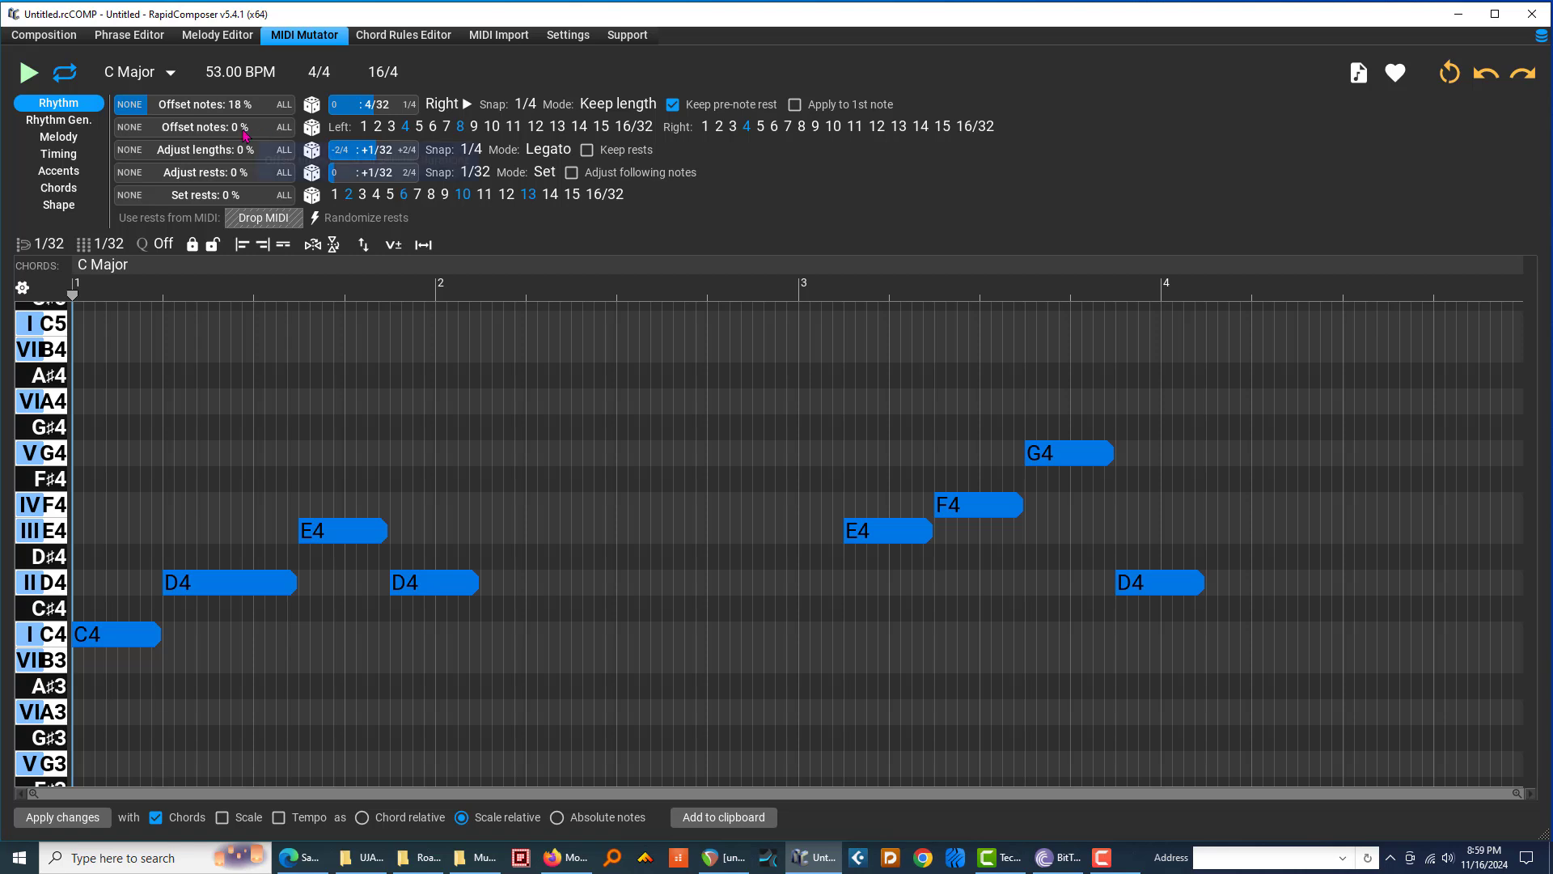
{"action": "left_click", "coordinate": [1523, 73]}
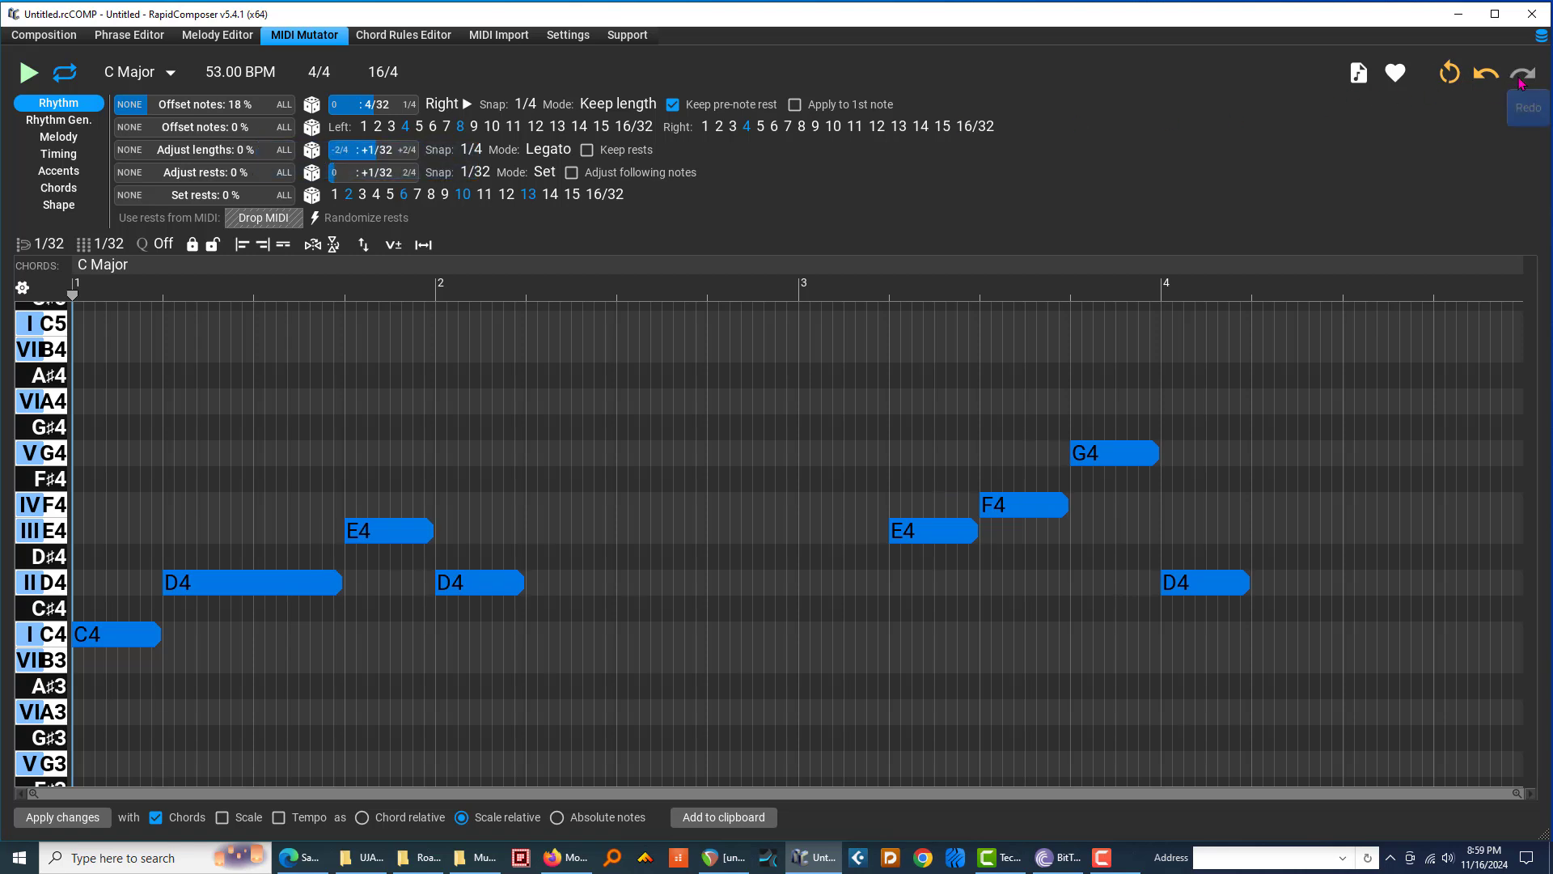
Set the note offset snap to 1/16, and try the offset amount at 32% and at 12%.
{"action": "left_click", "coordinate": [526, 105]}
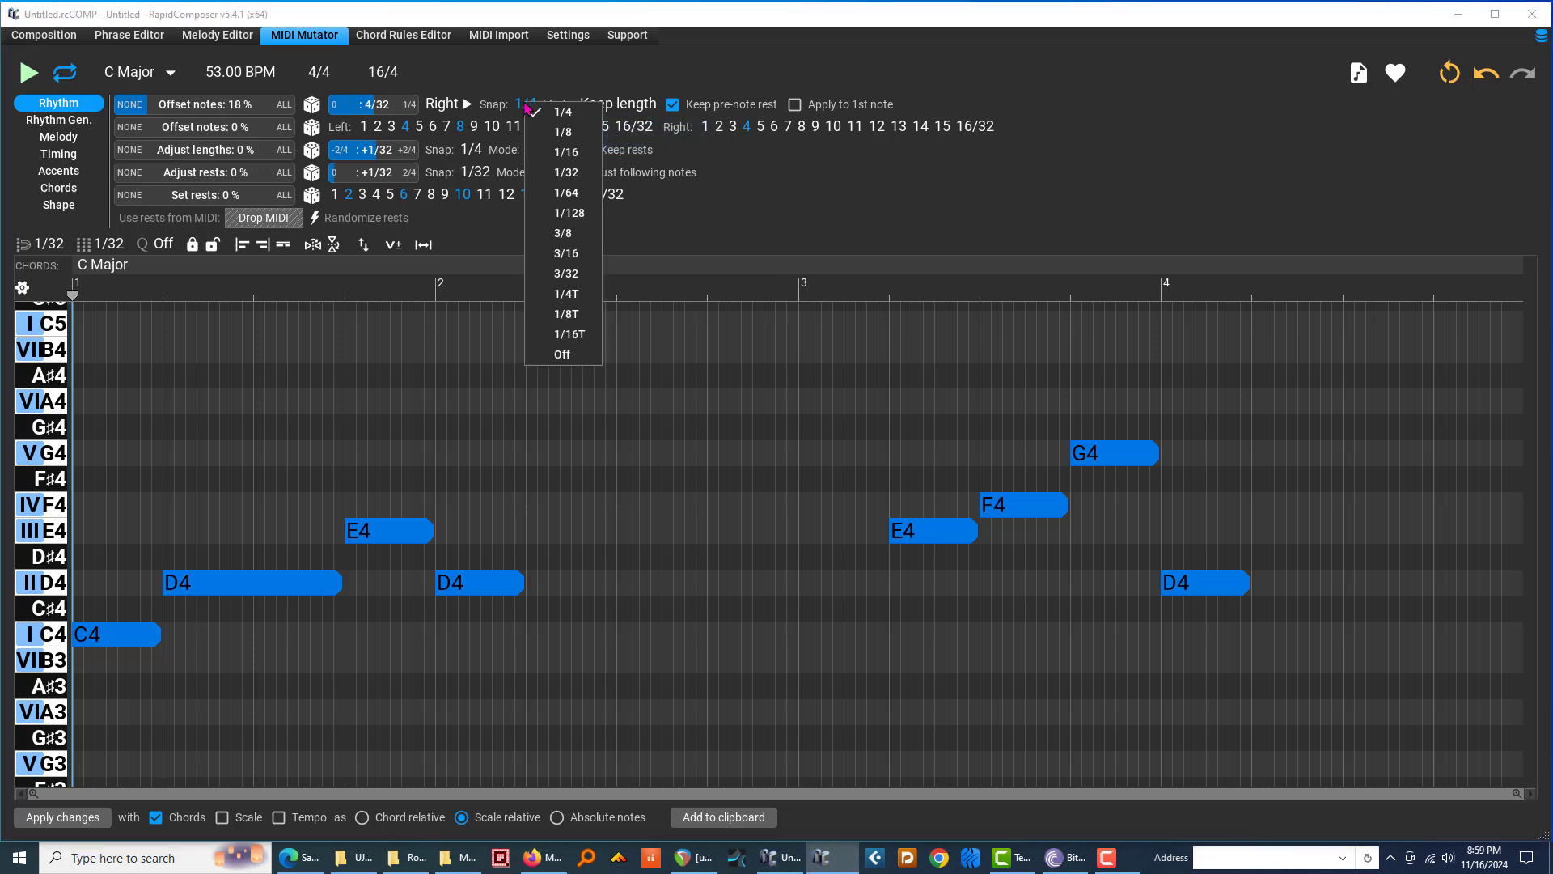
{"action": "left_click", "coordinate": [567, 152]}
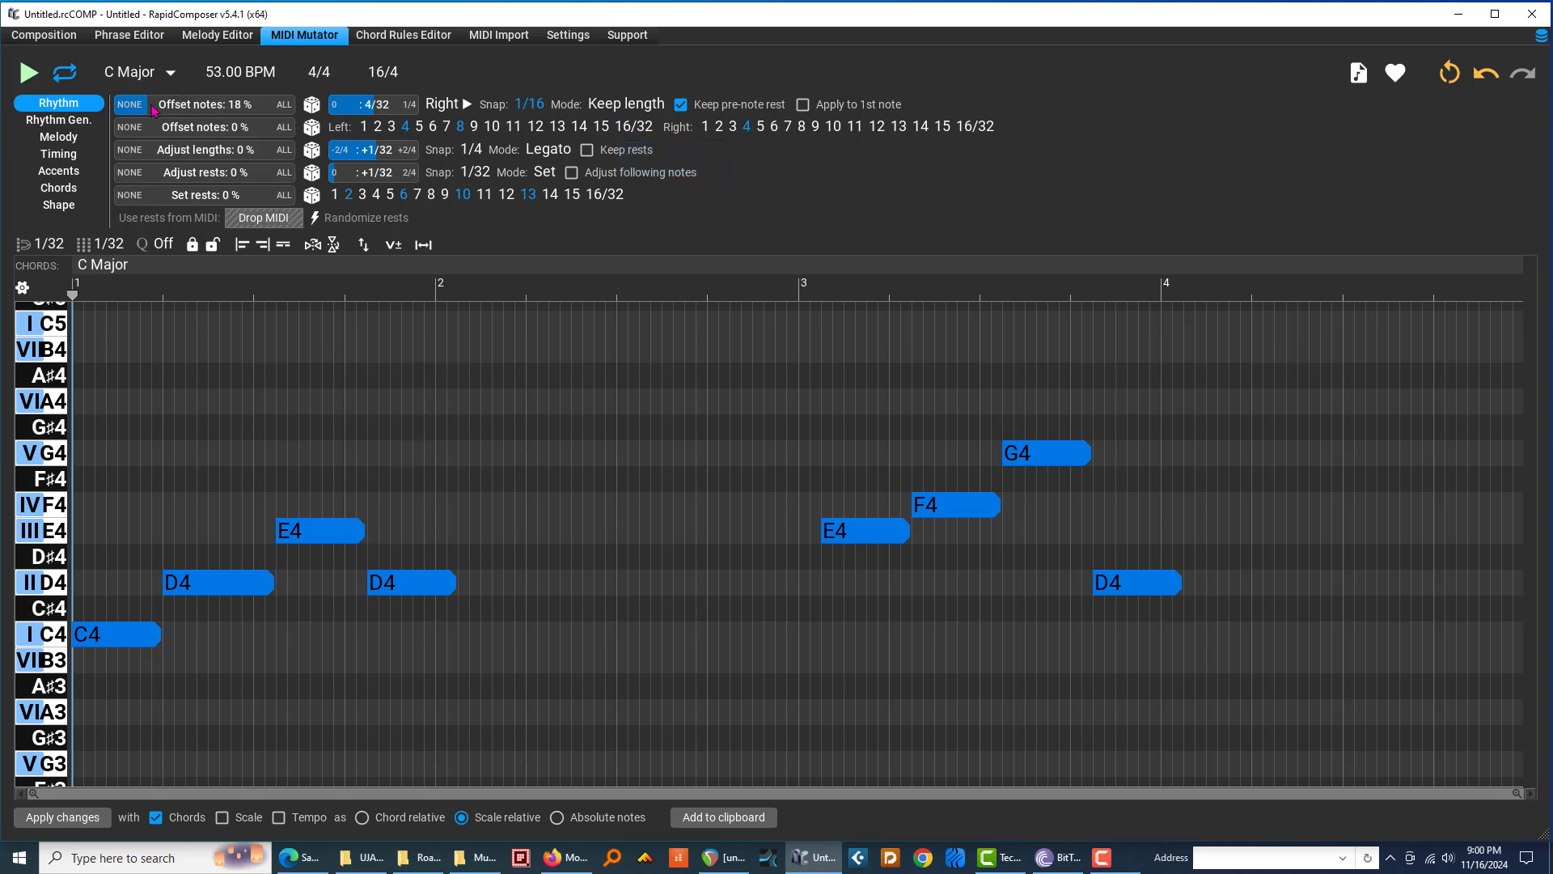
{"action": "left_click_drag", "start_coordinate": [149, 109], "coordinate": [174, 114]}
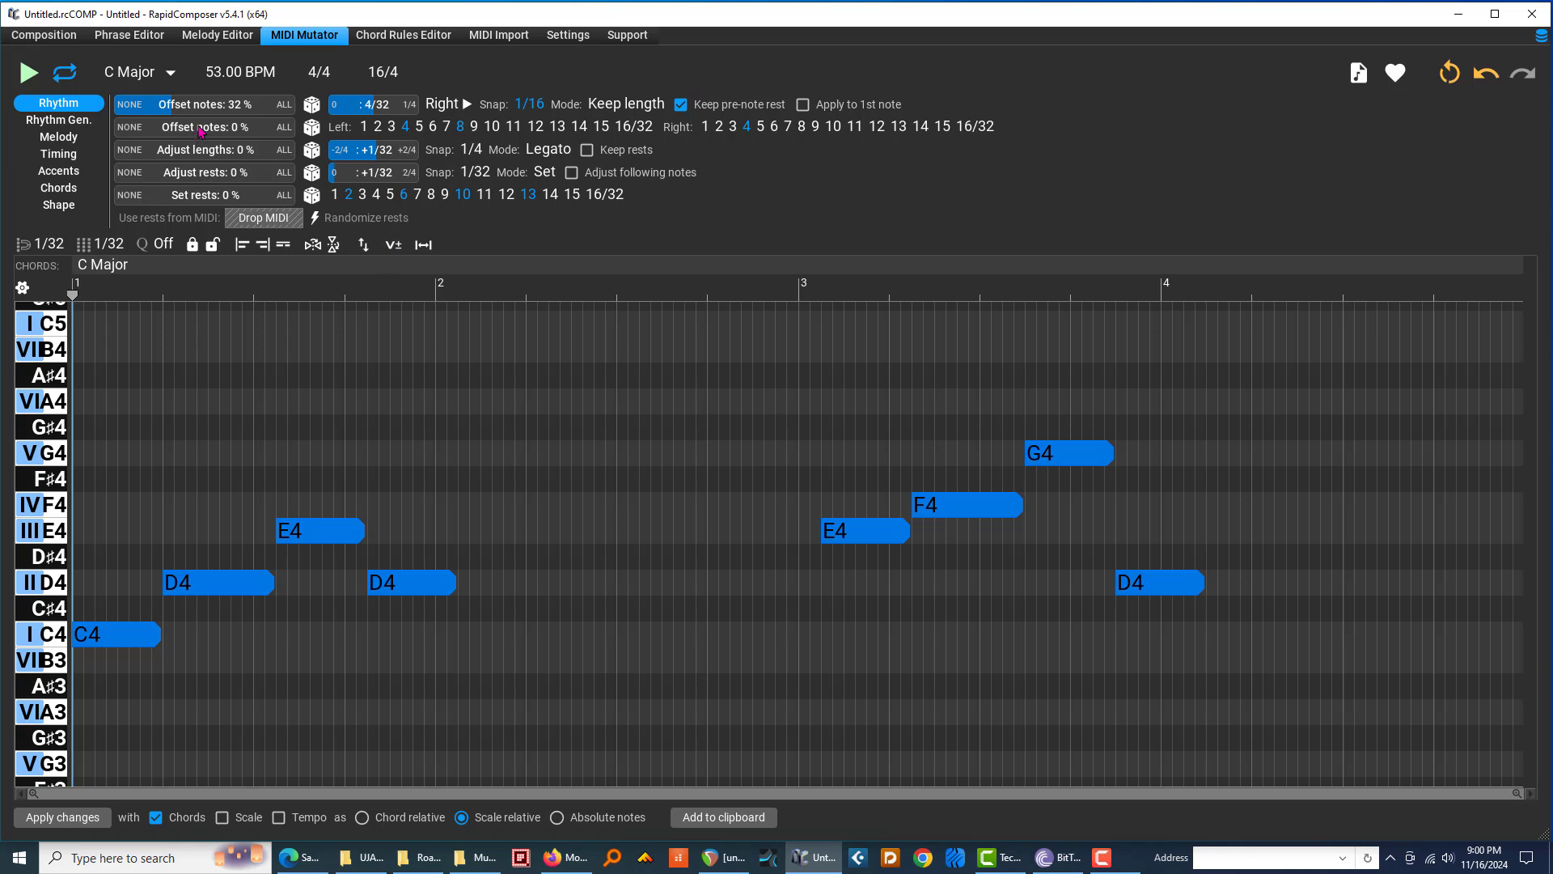
{"action": "left_click", "coordinate": [159, 109]}
{"action": "left_click_drag", "start_coordinate": [160, 110], "coordinate": [138, 107]}
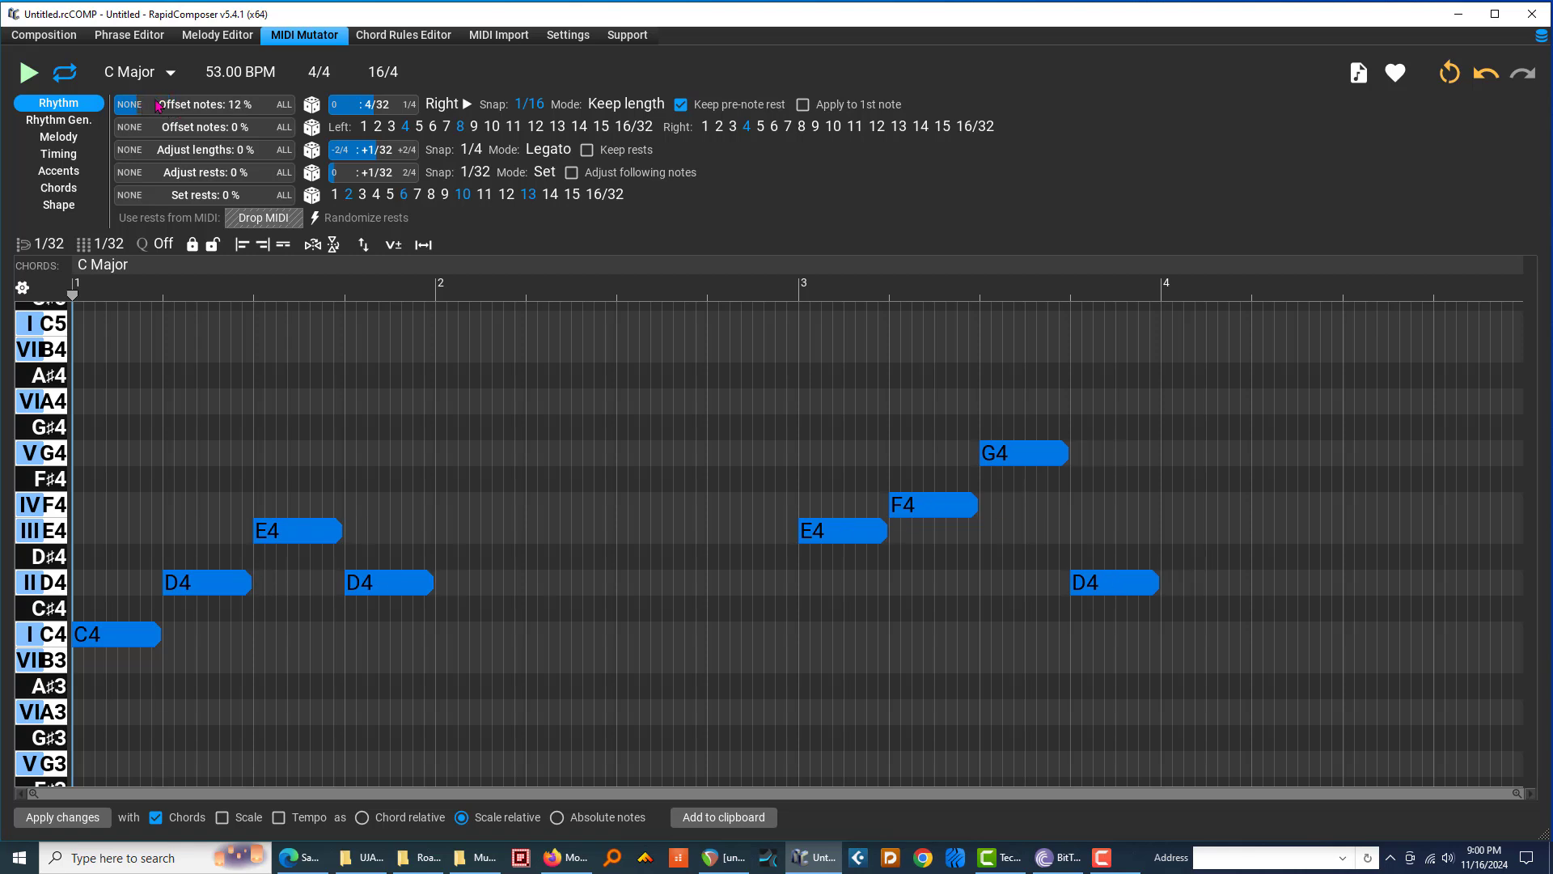
Set the note offset snap to 1/8, and raise the offset amount to 19% and on to 31%.
{"action": "left_click", "coordinate": [534, 105]}
{"action": "left_click", "coordinate": [562, 126]}
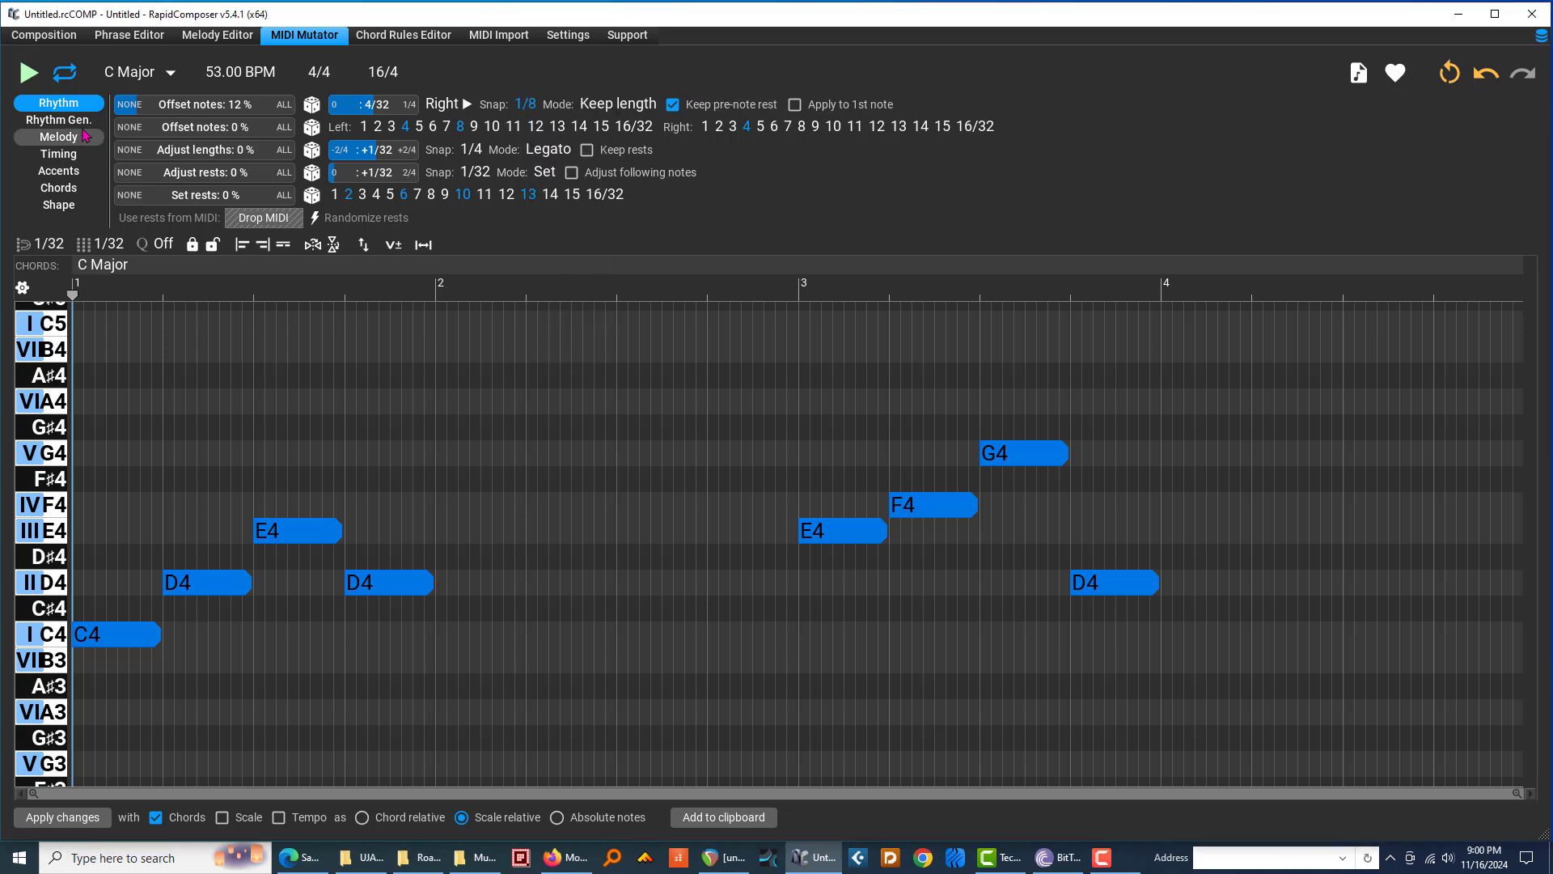
{"action": "left_click_drag", "start_coordinate": [136, 115], "coordinate": [150, 112]}
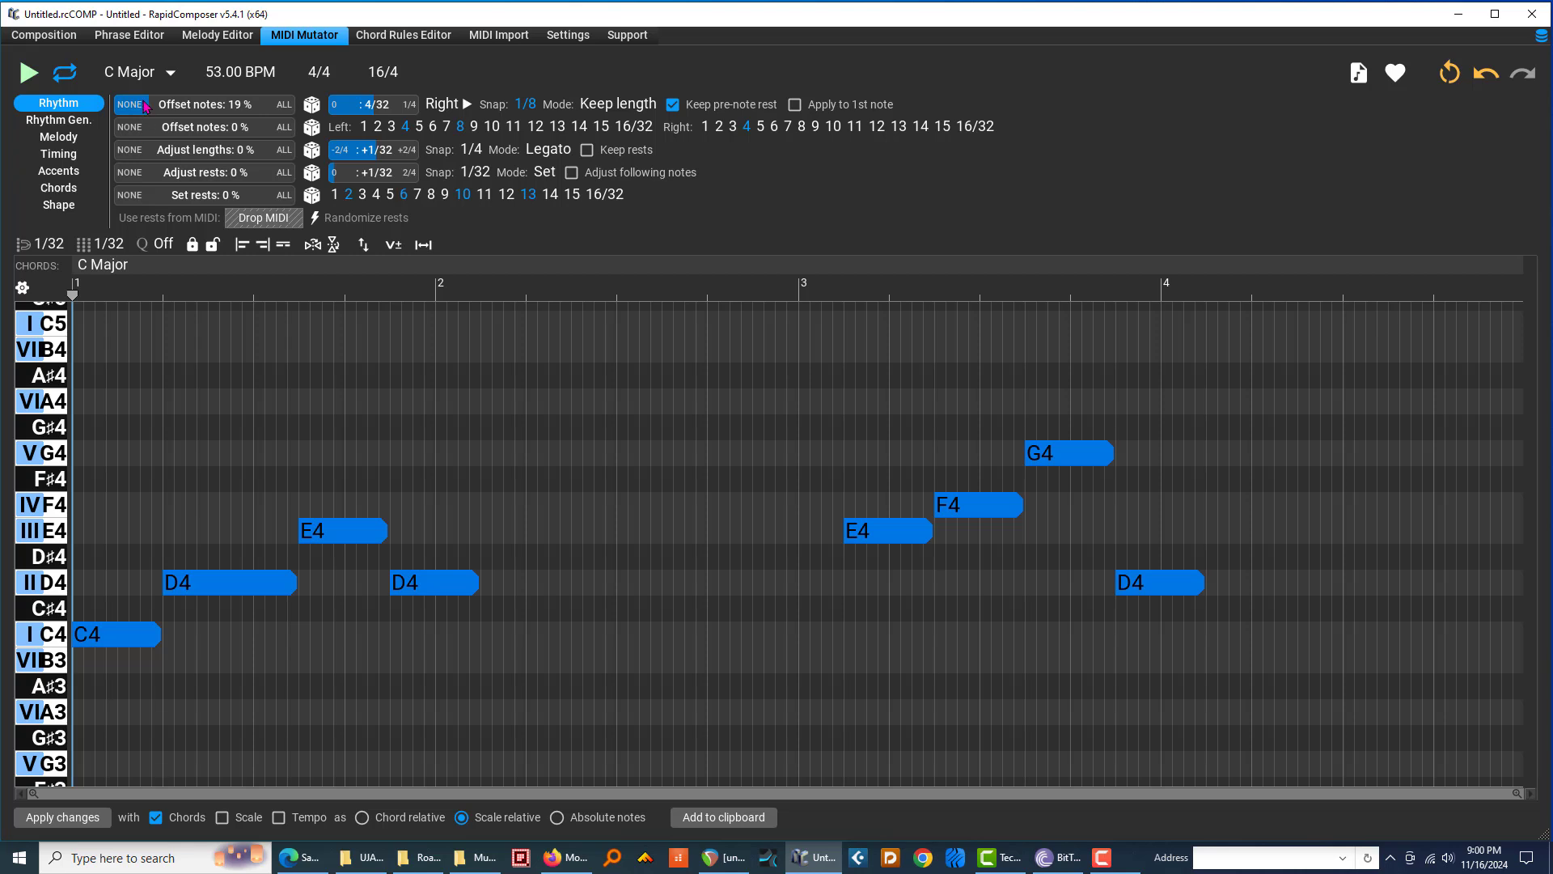
{"action": "left_click_drag", "start_coordinate": [148, 105], "coordinate": [172, 117]}
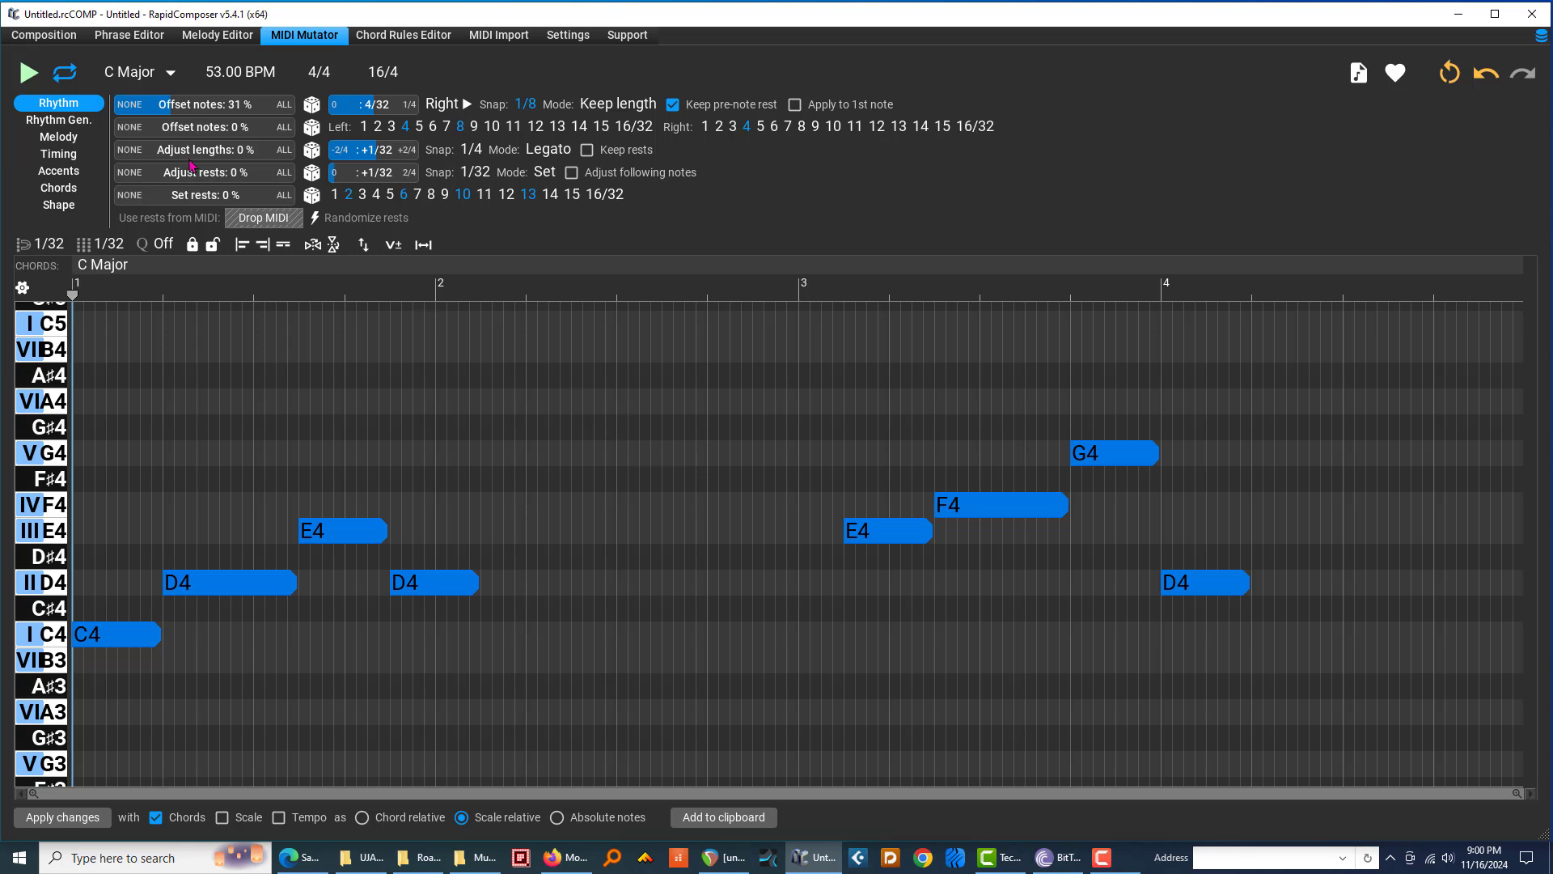
Try the first Offset notes amount at 45%, 59% and 48%, and preview the melody.
{"action": "left_click_drag", "start_coordinate": [167, 103], "coordinate": [169, 112]}
{"action": "left_click_drag", "start_coordinate": [172, 107], "coordinate": [197, 113]}
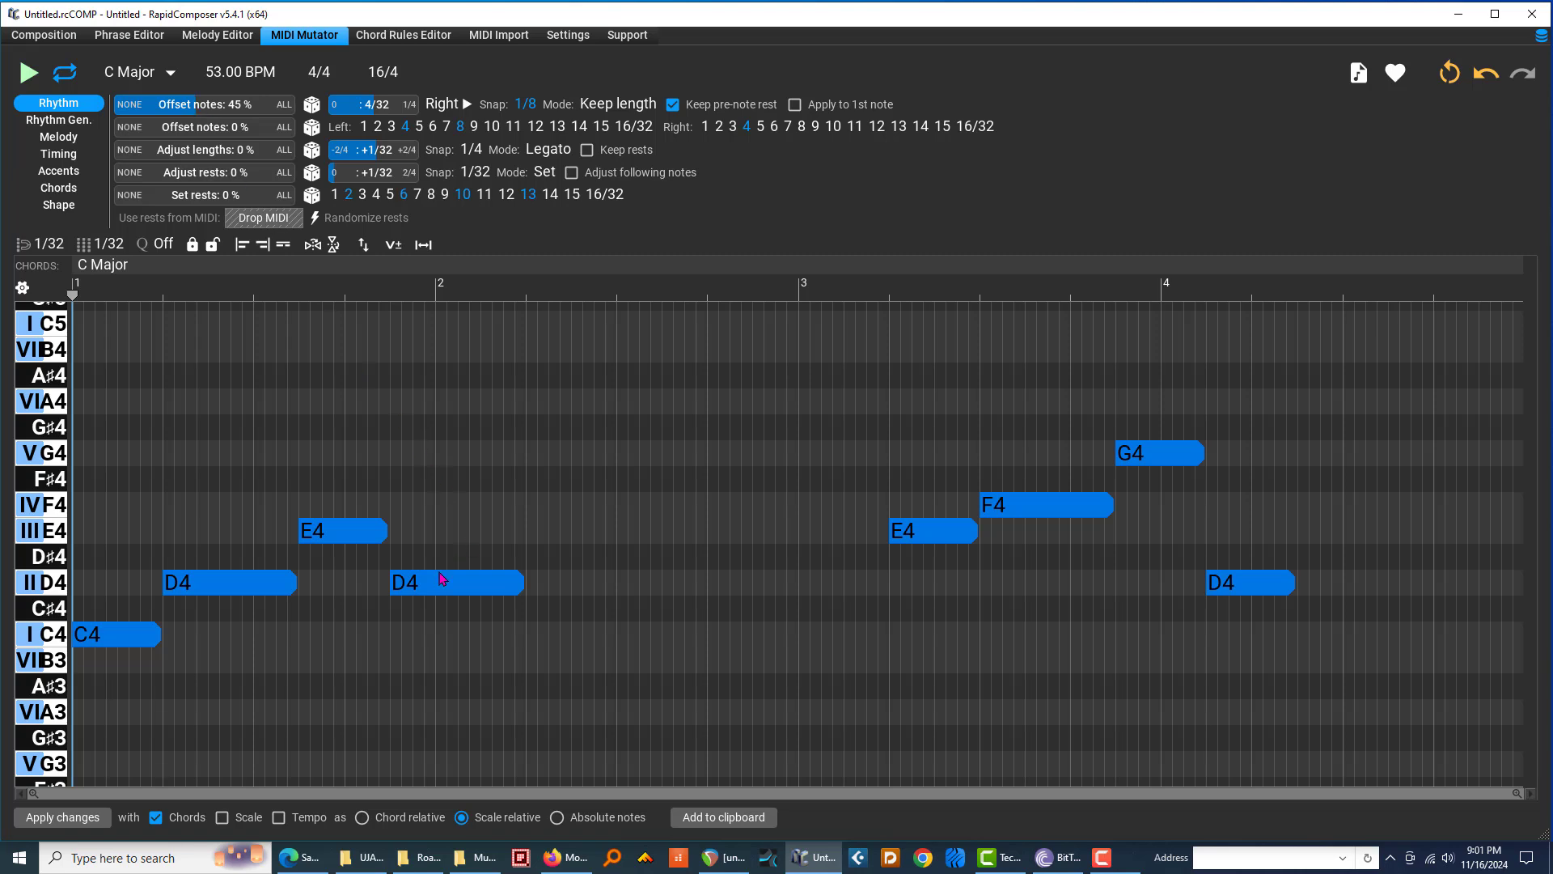
{"action": "left_click_drag", "start_coordinate": [186, 115], "coordinate": [224, 117]}
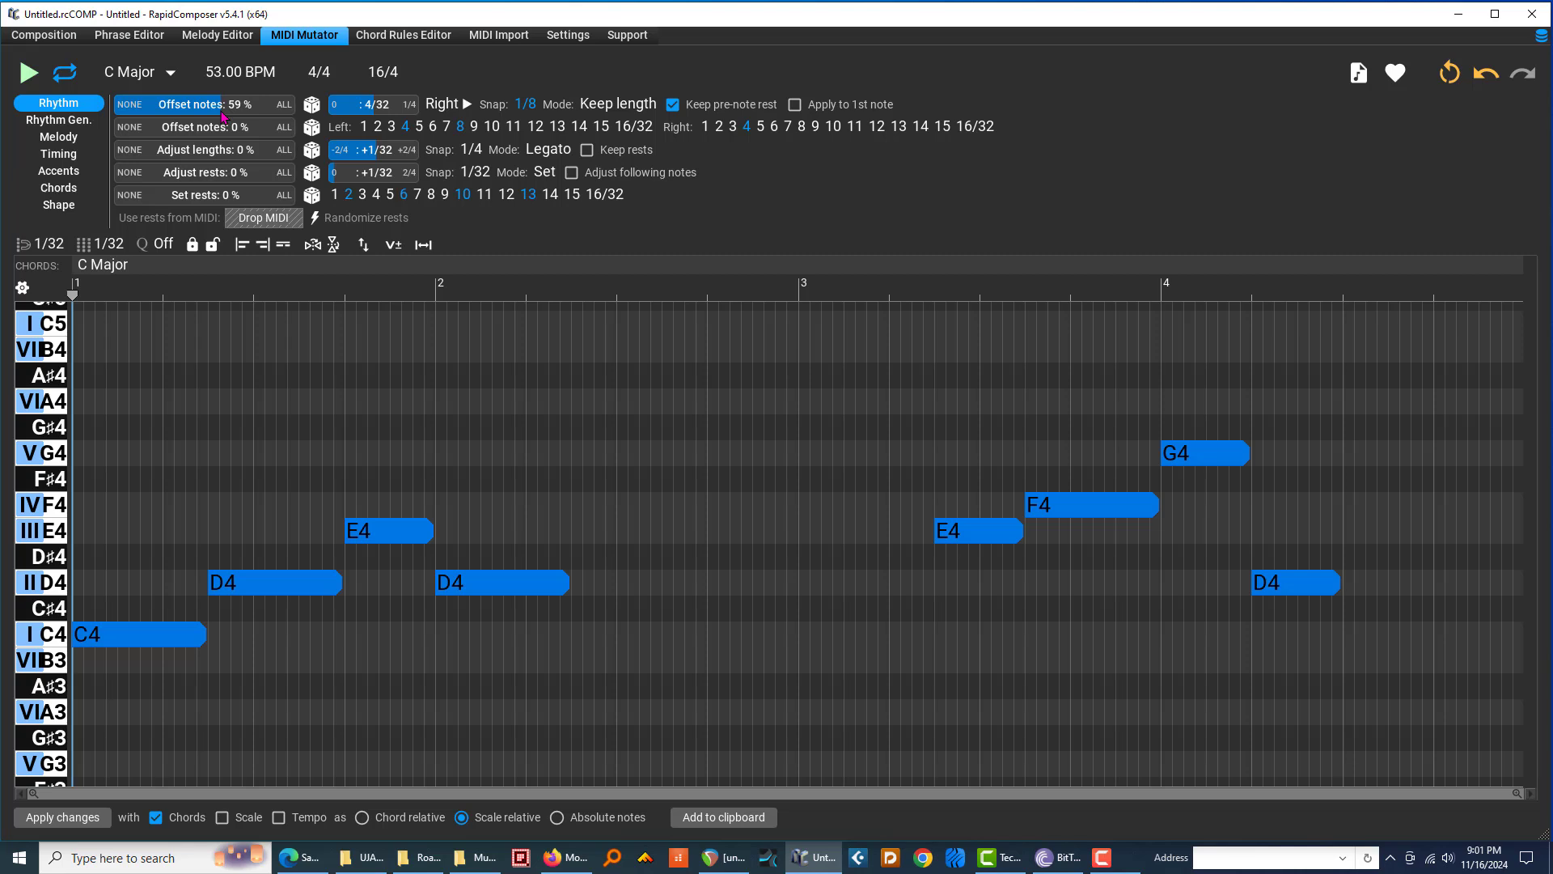
{"action": "left_click_drag", "start_coordinate": [223, 116], "coordinate": [204, 114]}
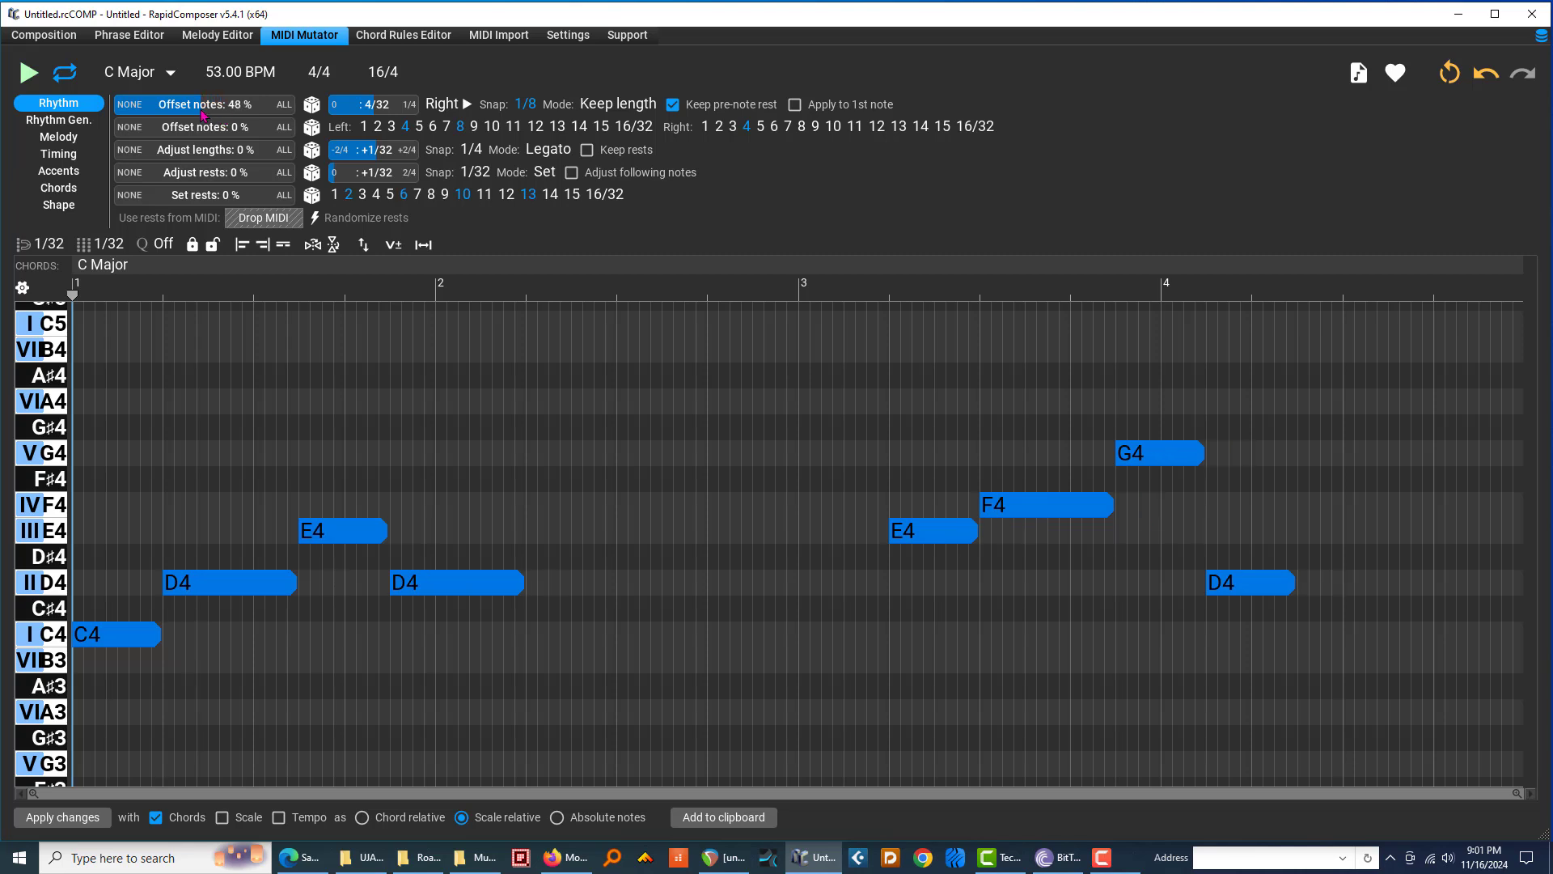
{"action": "left_click", "coordinate": [28, 75]}
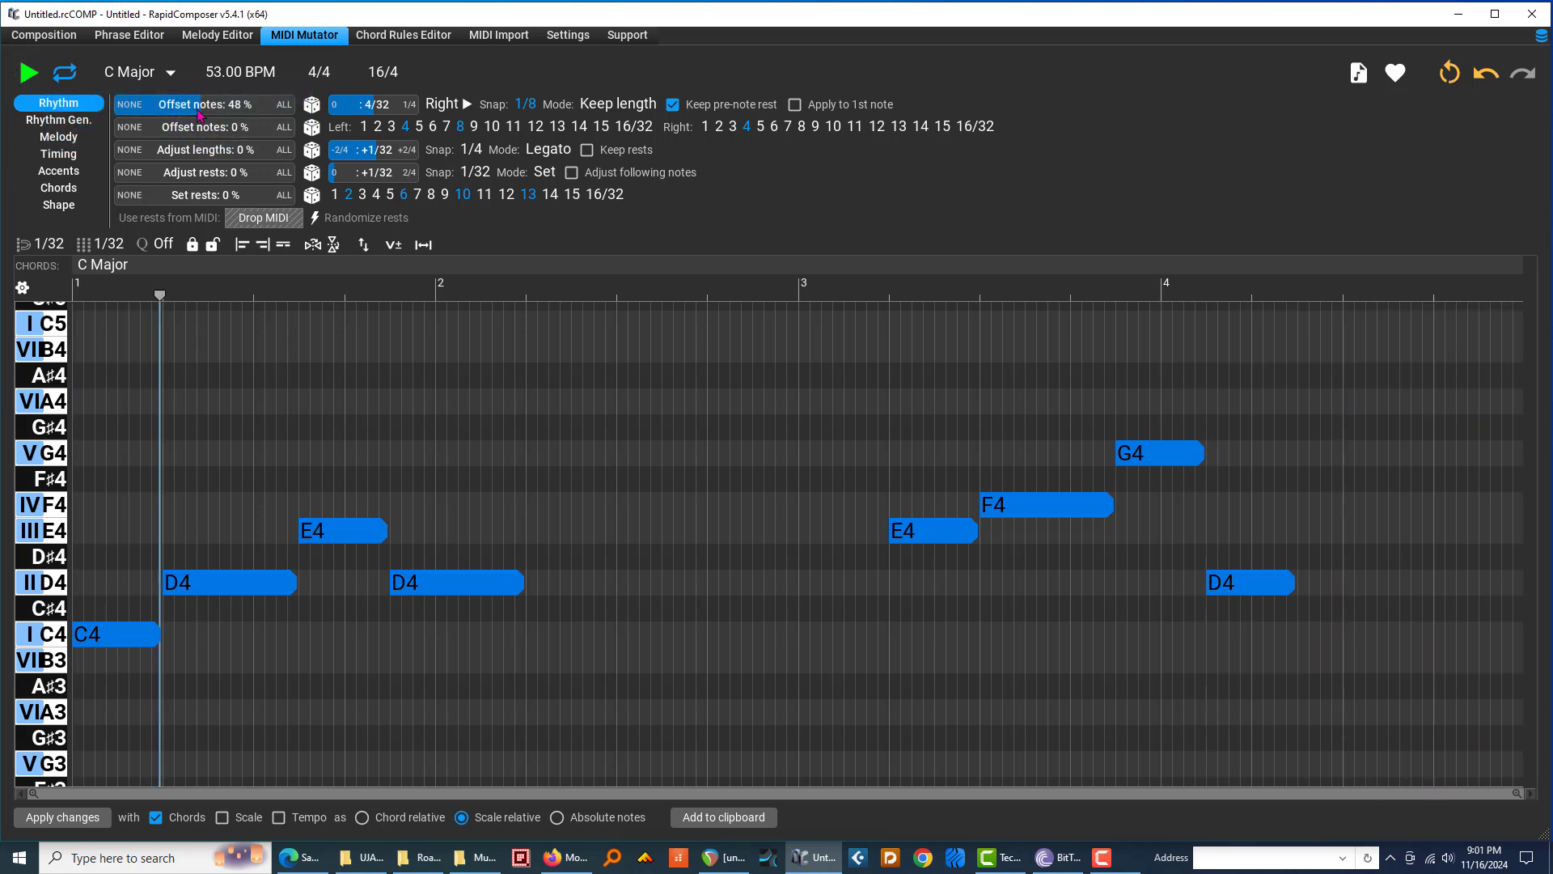
Raise the first Offset notes amount to 57%, 98% and 100% during playback, and stop the preview.
{"action": "left_click_drag", "start_coordinate": [201, 111], "coordinate": [217, 116]}
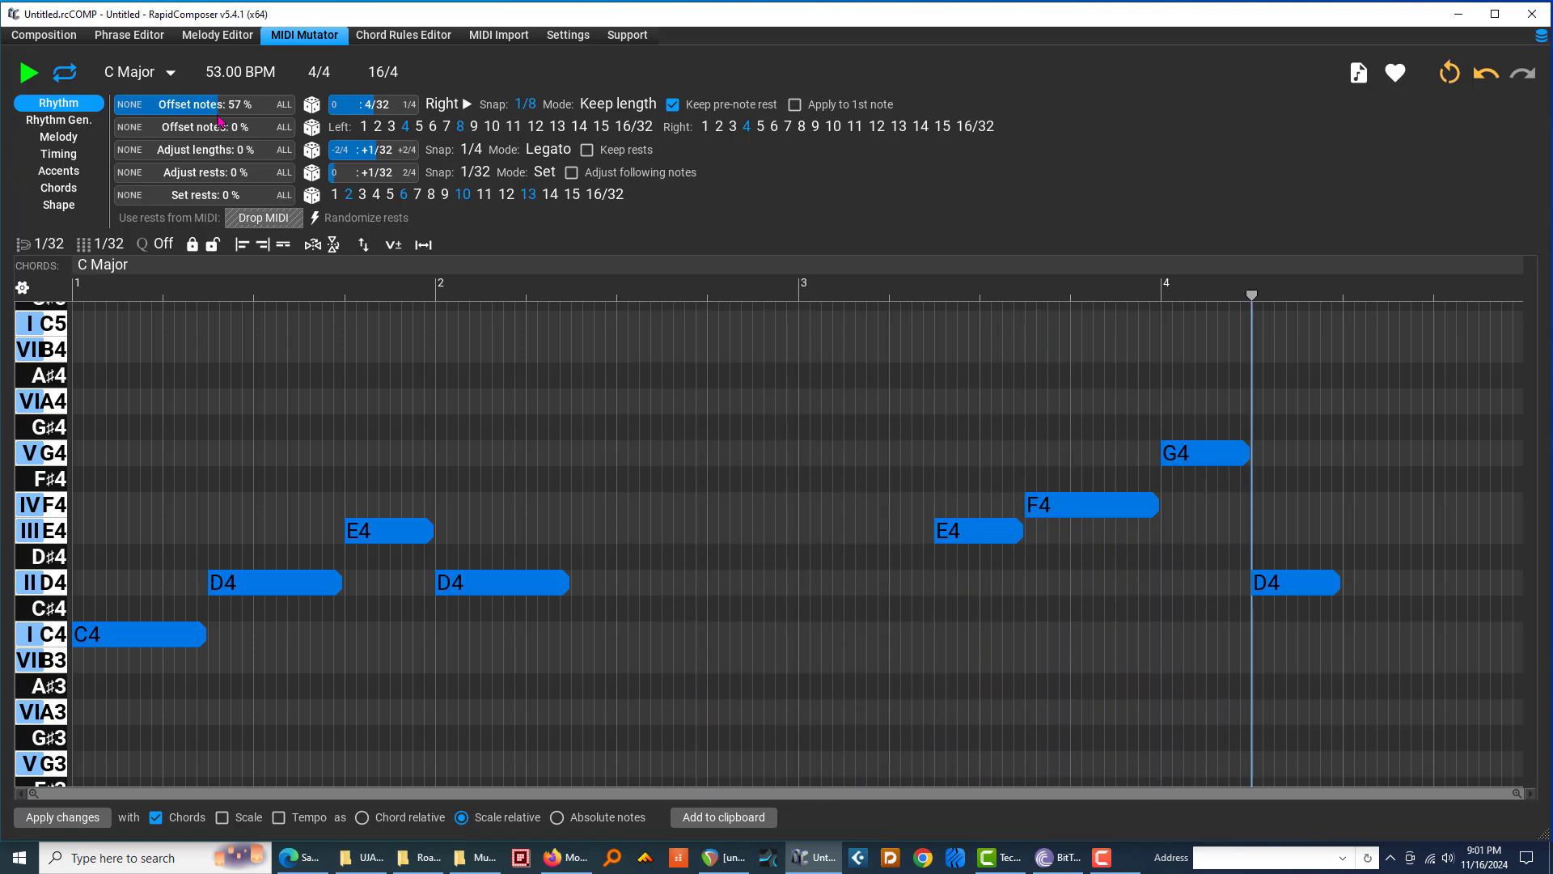
{"action": "left_click_drag", "start_coordinate": [217, 115], "coordinate": [292, 144]}
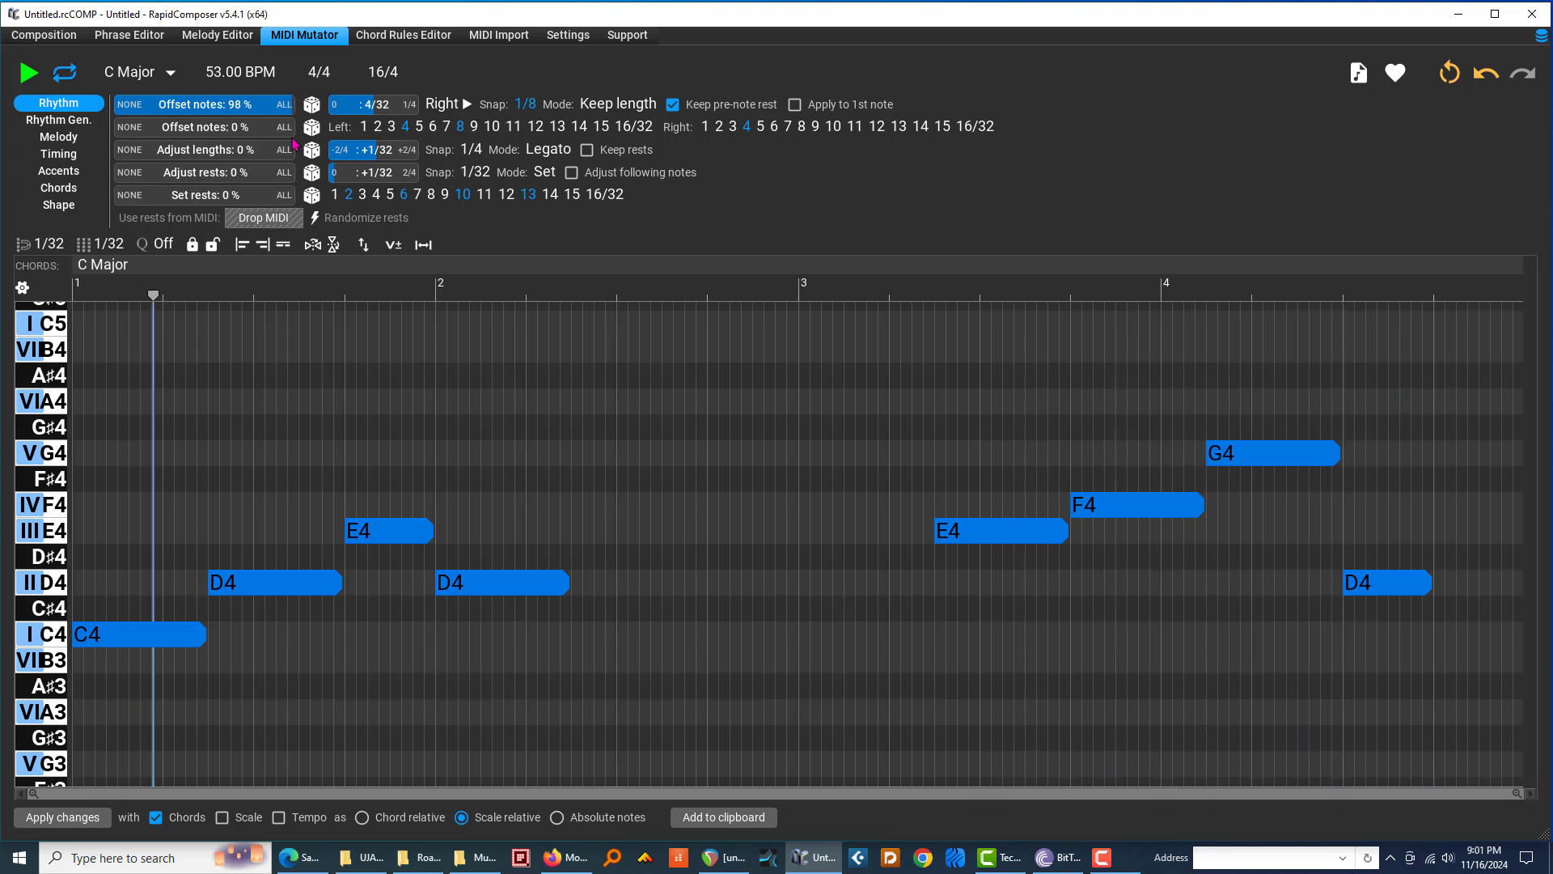
{"action": "left_click_drag", "start_coordinate": [293, 144], "coordinate": [297, 142]}
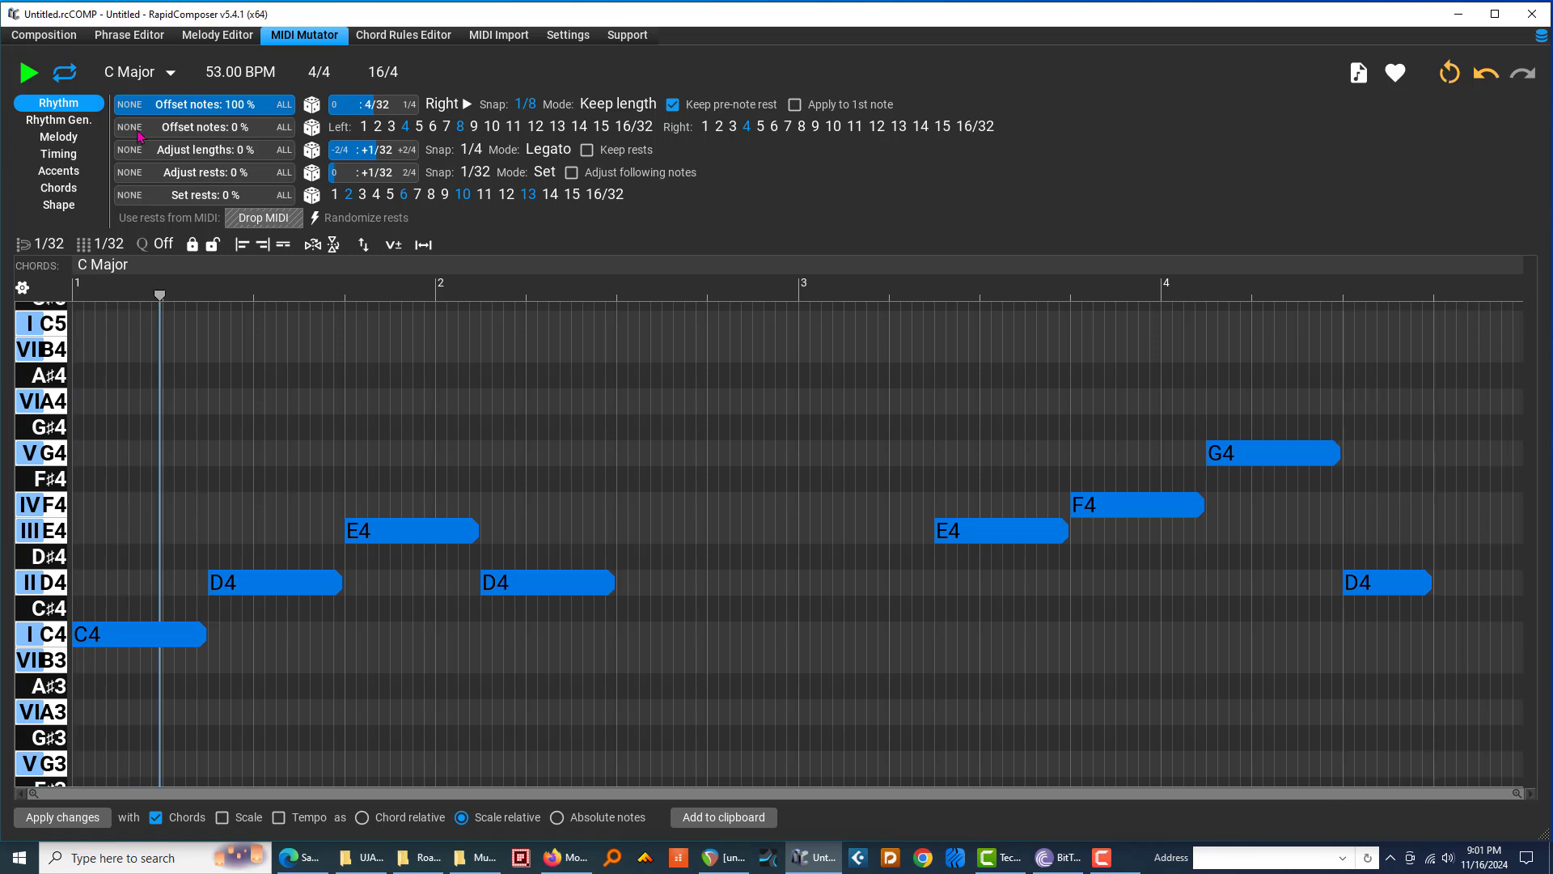
{"action": "left_click", "coordinate": [29, 74]}
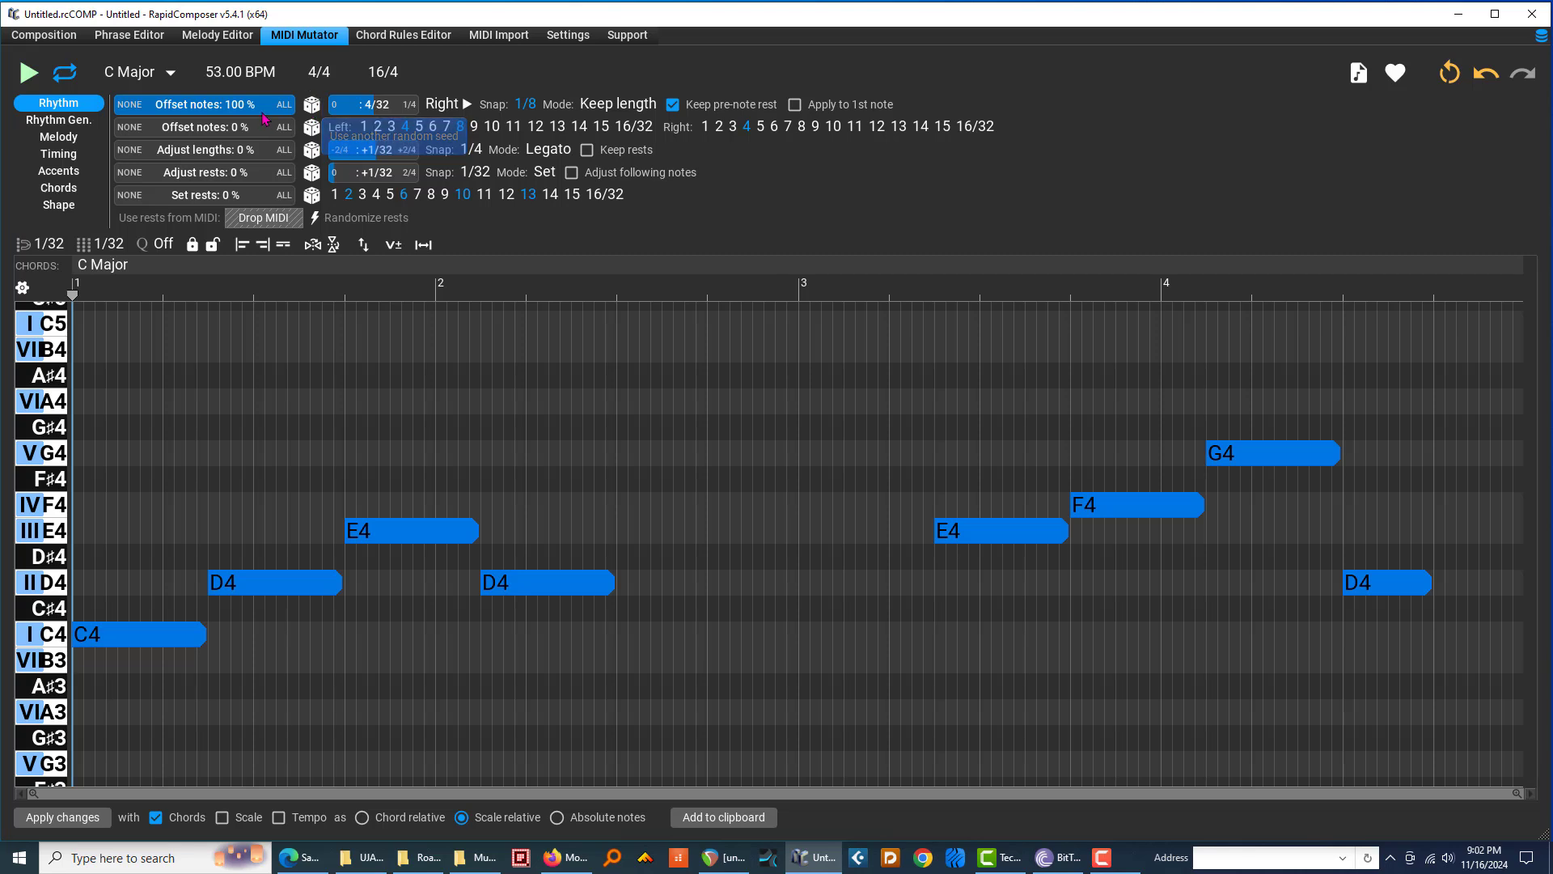
Set the first Offset notes amount to 33% and try a series of other random seeds for it.
{"action": "left_click_drag", "start_coordinate": [265, 108], "coordinate": [175, 112]}
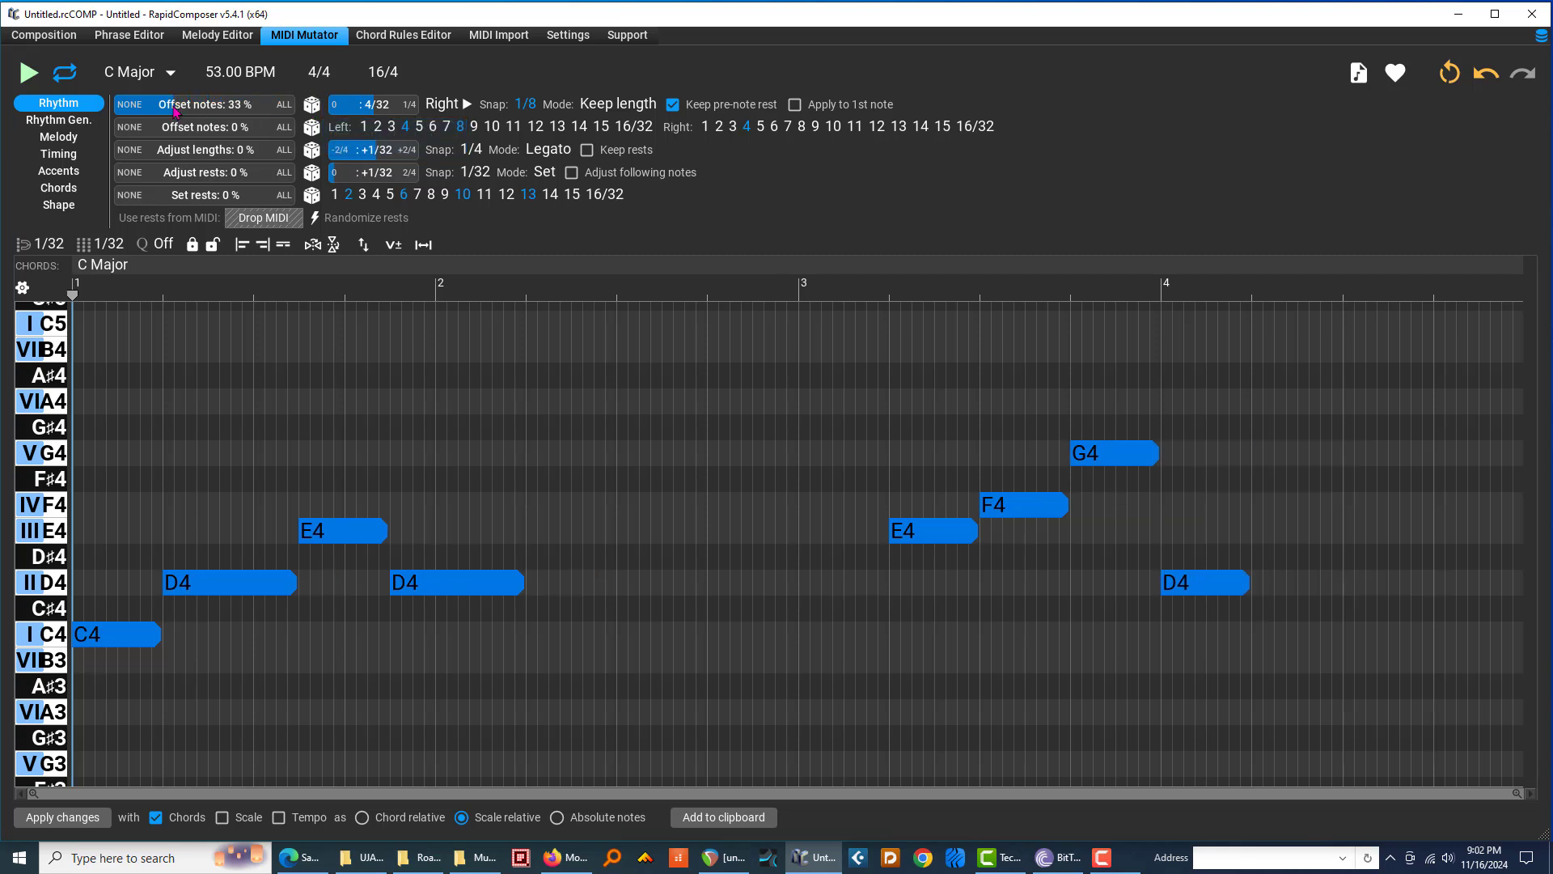
{"action": "left_click", "coordinate": [310, 106]}
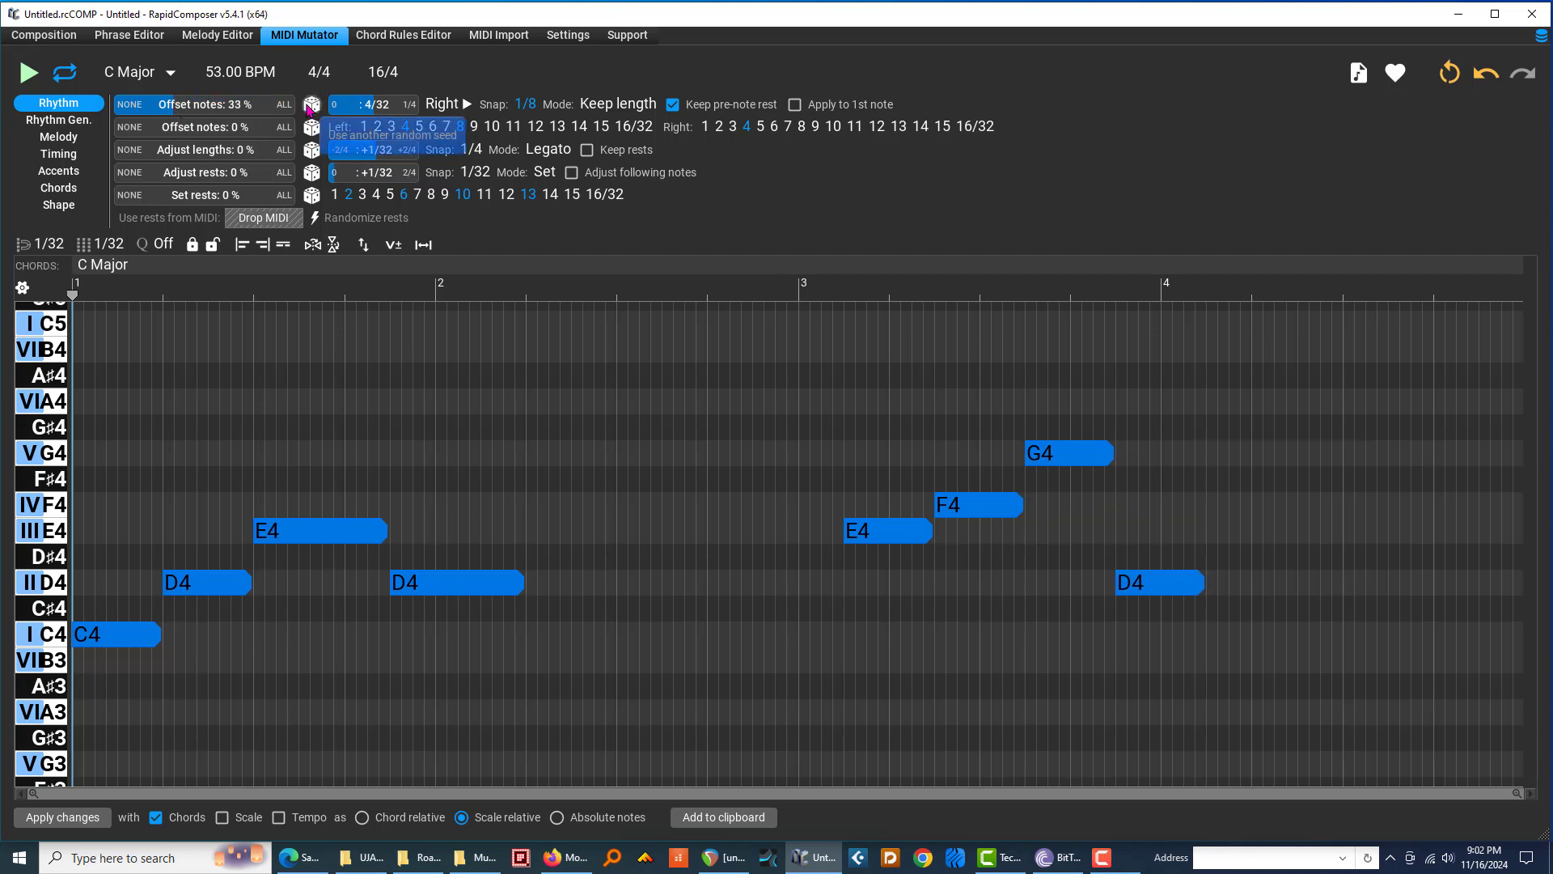
{"action": "left_click", "coordinate": [310, 105]}
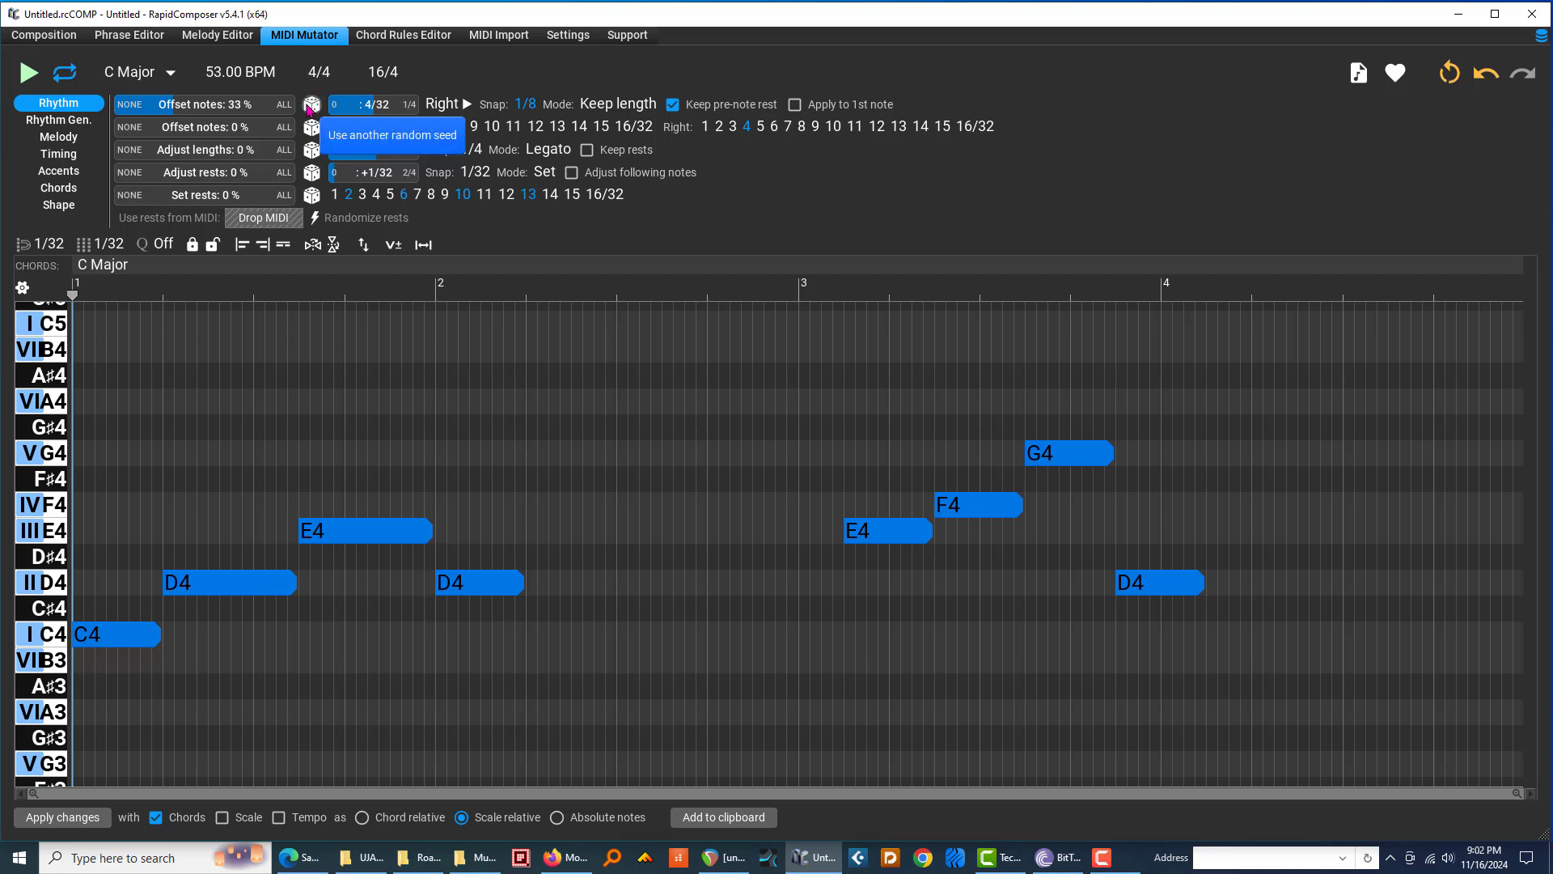
{"action": "left_click", "coordinate": [311, 105]}
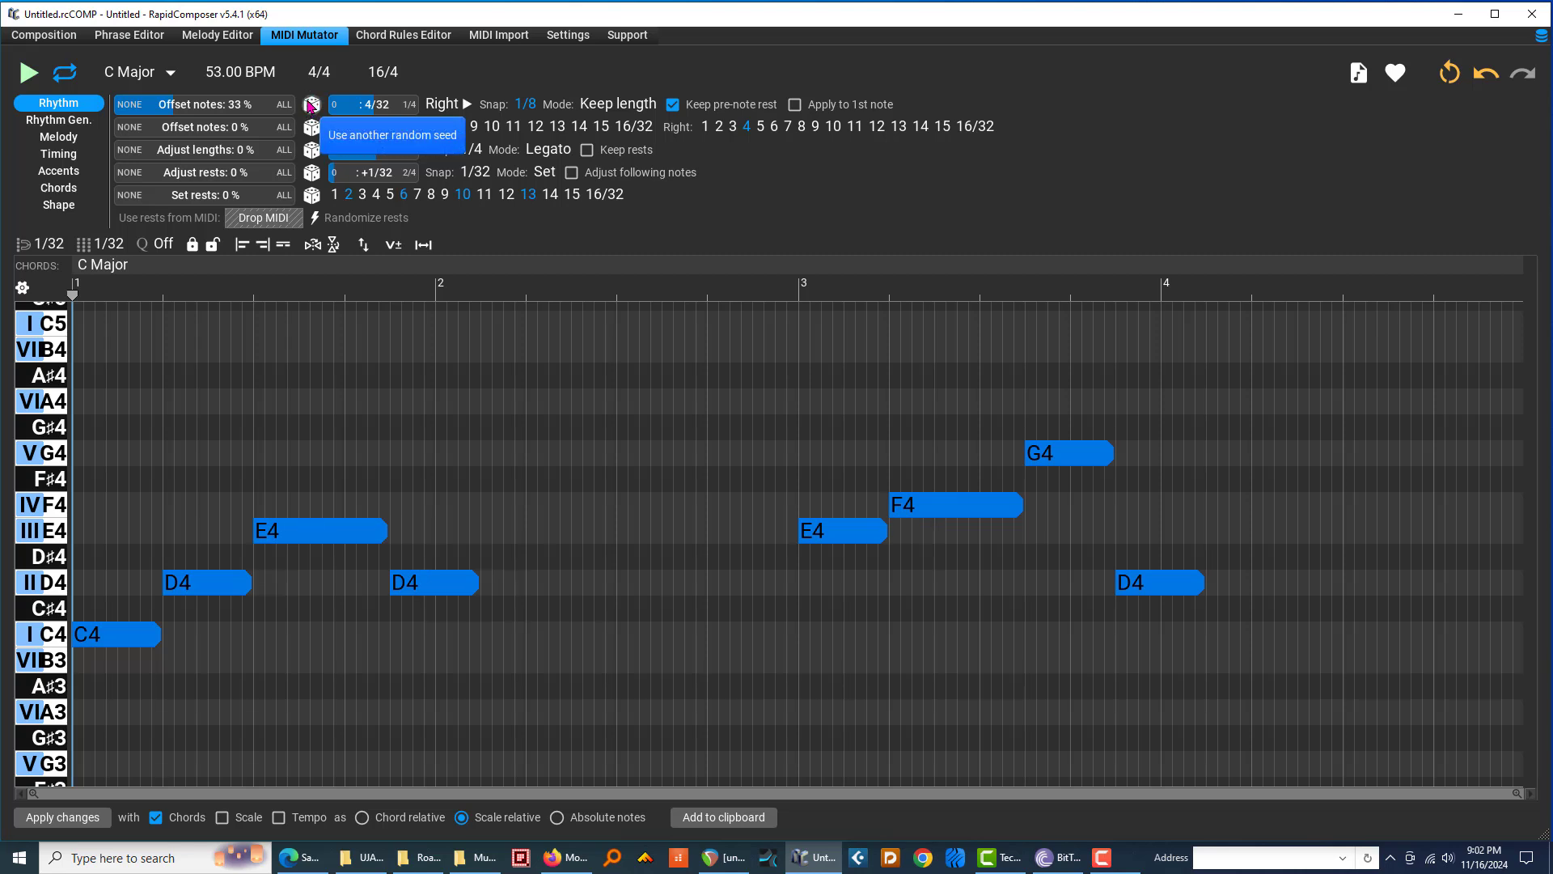
{"action": "left_click", "coordinate": [311, 105]}
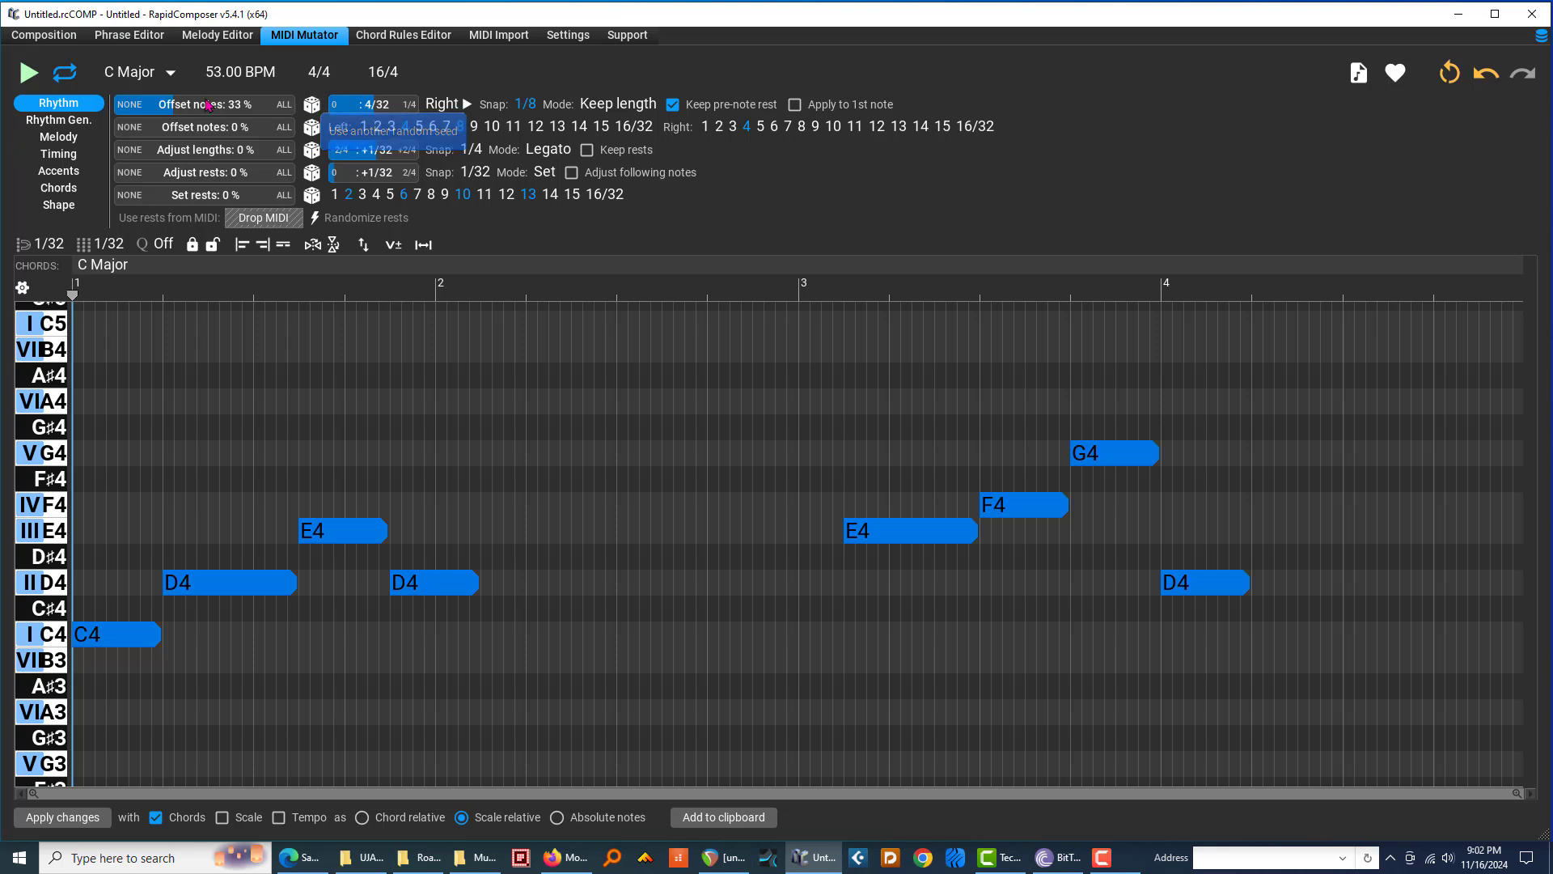
{"action": "left_click", "coordinate": [310, 105]}
{"action": "left_click", "coordinate": [310, 105]}
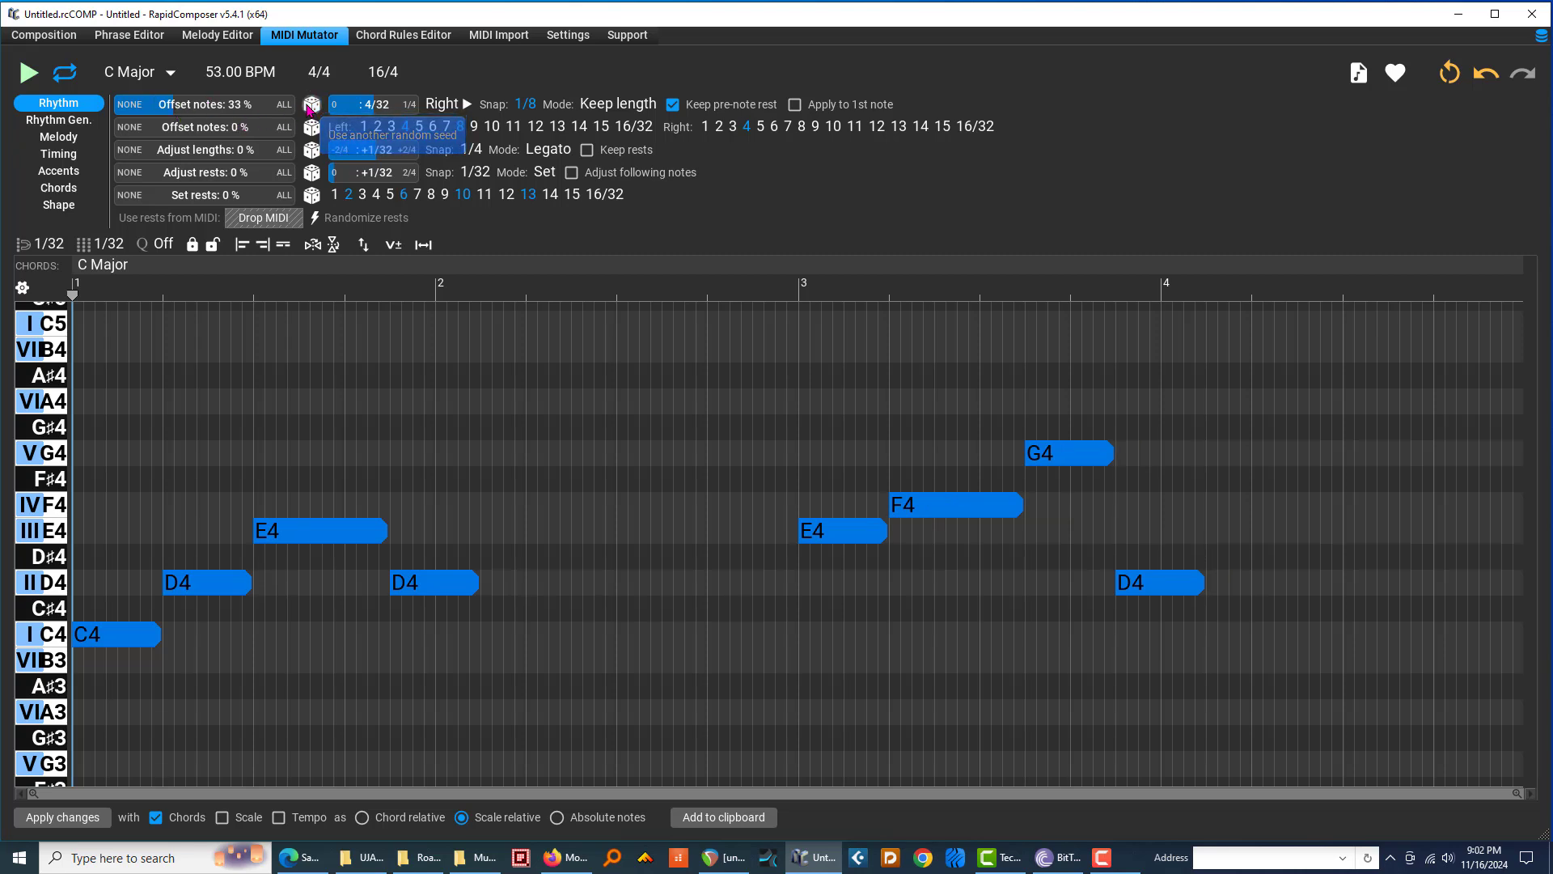
{"action": "left_click", "coordinate": [311, 106]}
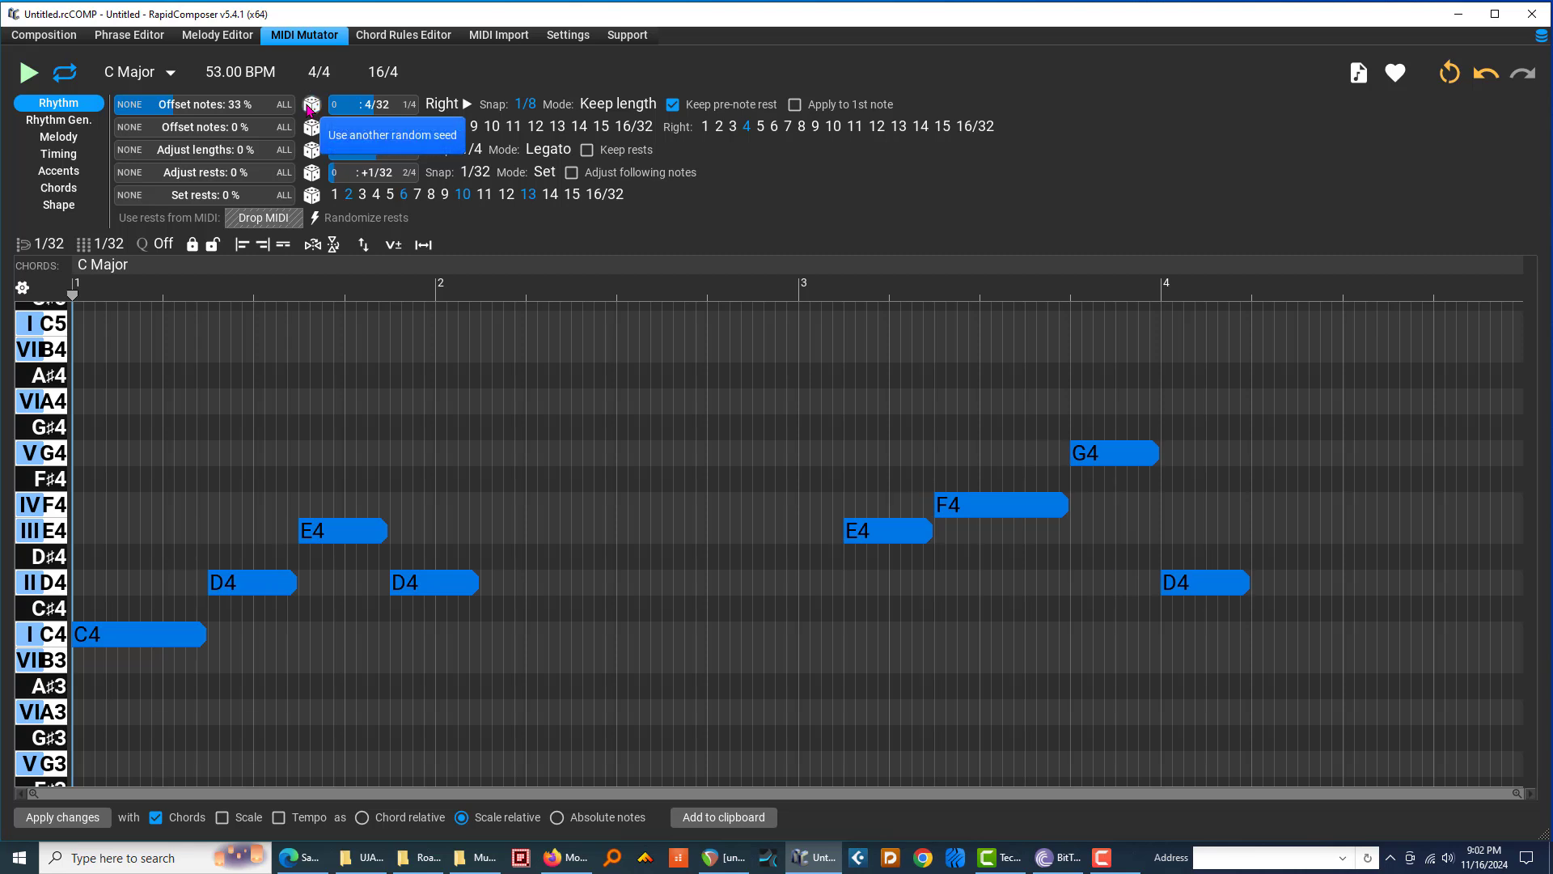
{"action": "left_click", "coordinate": [311, 105]}
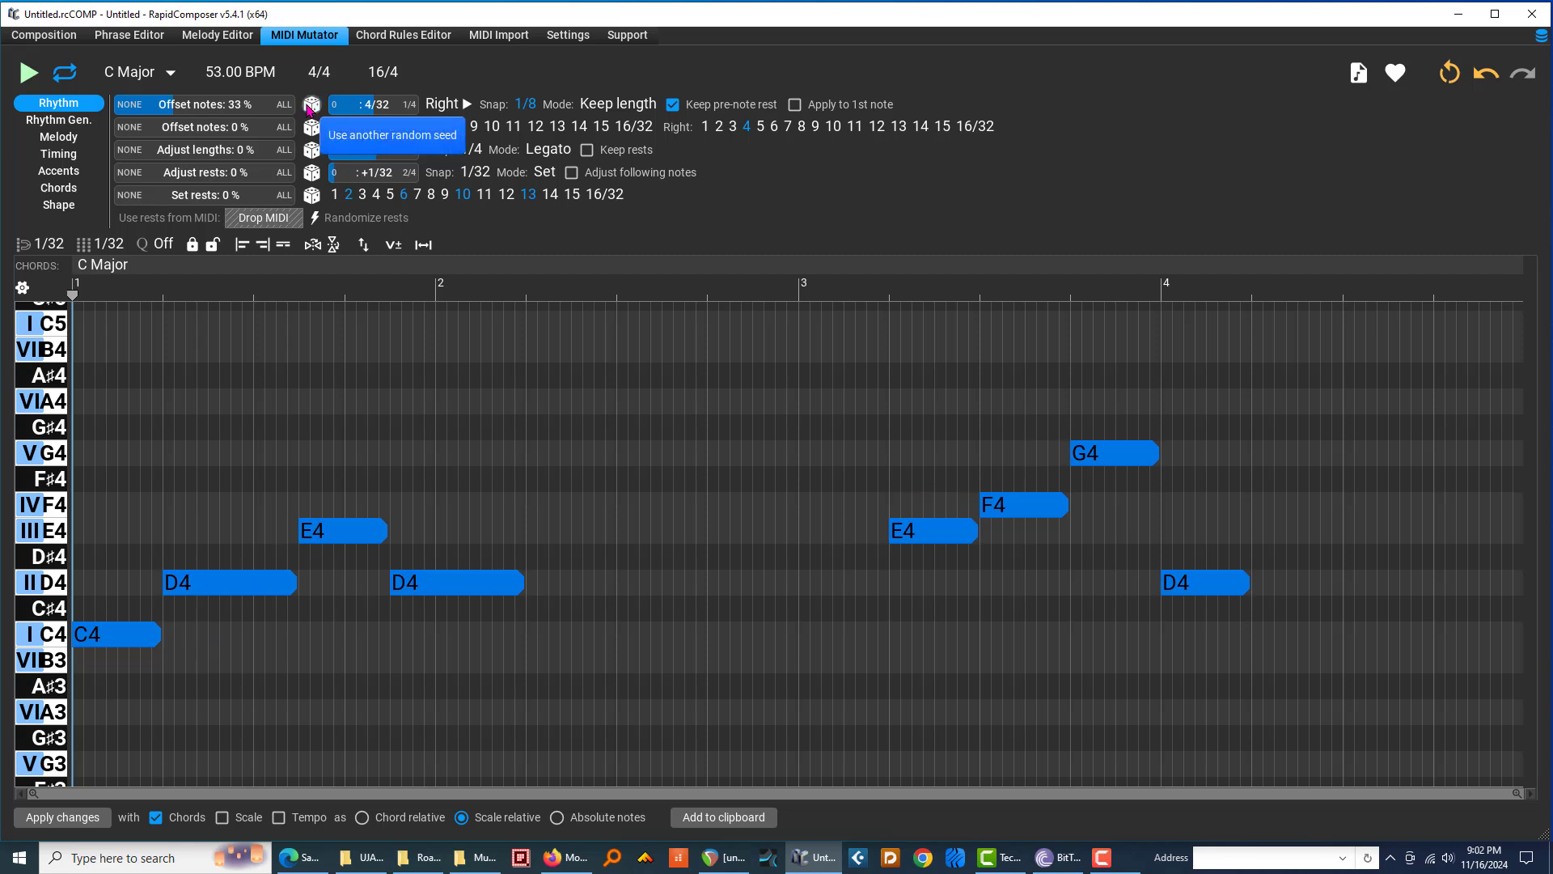
{"action": "left_click", "coordinate": [311, 105]}
{"action": "left_click", "coordinate": [311, 105]}
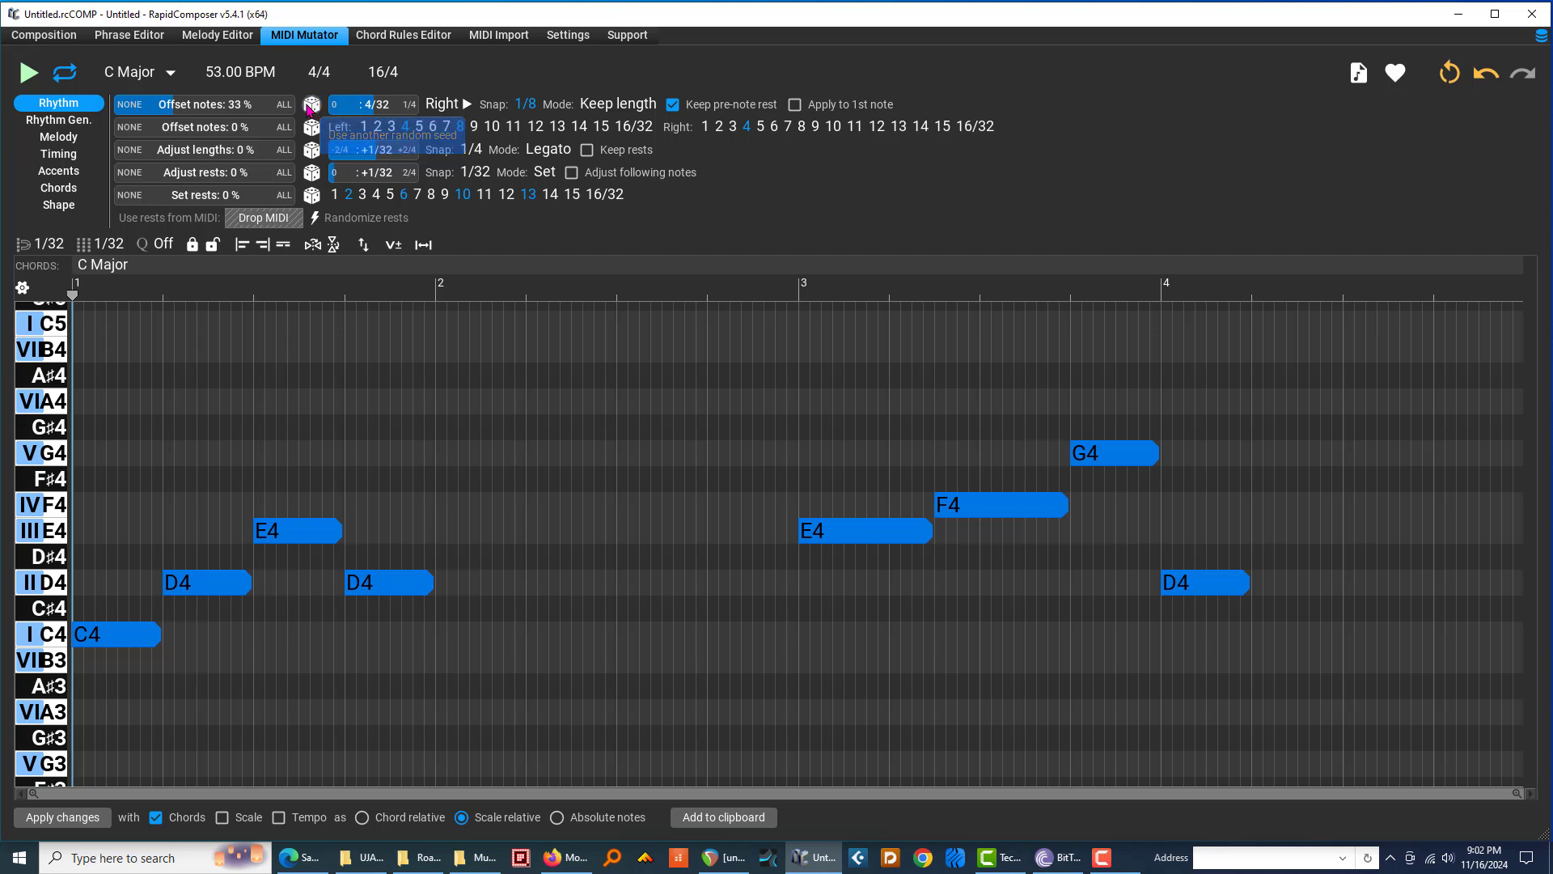
{"action": "left_click", "coordinate": [310, 105]}
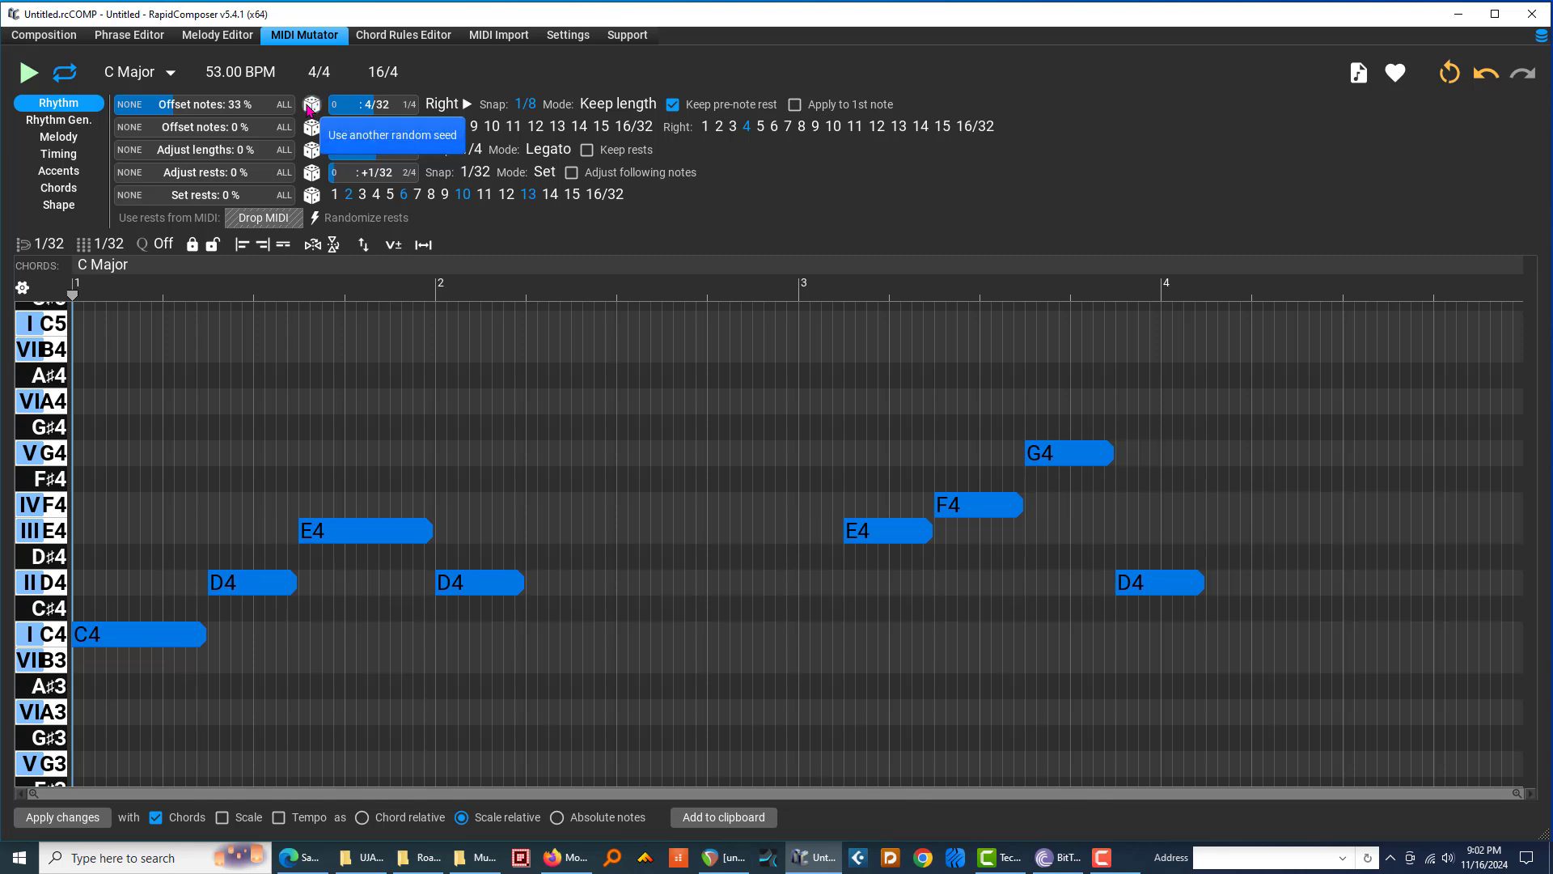
{"action": "left_click", "coordinate": [311, 105]}
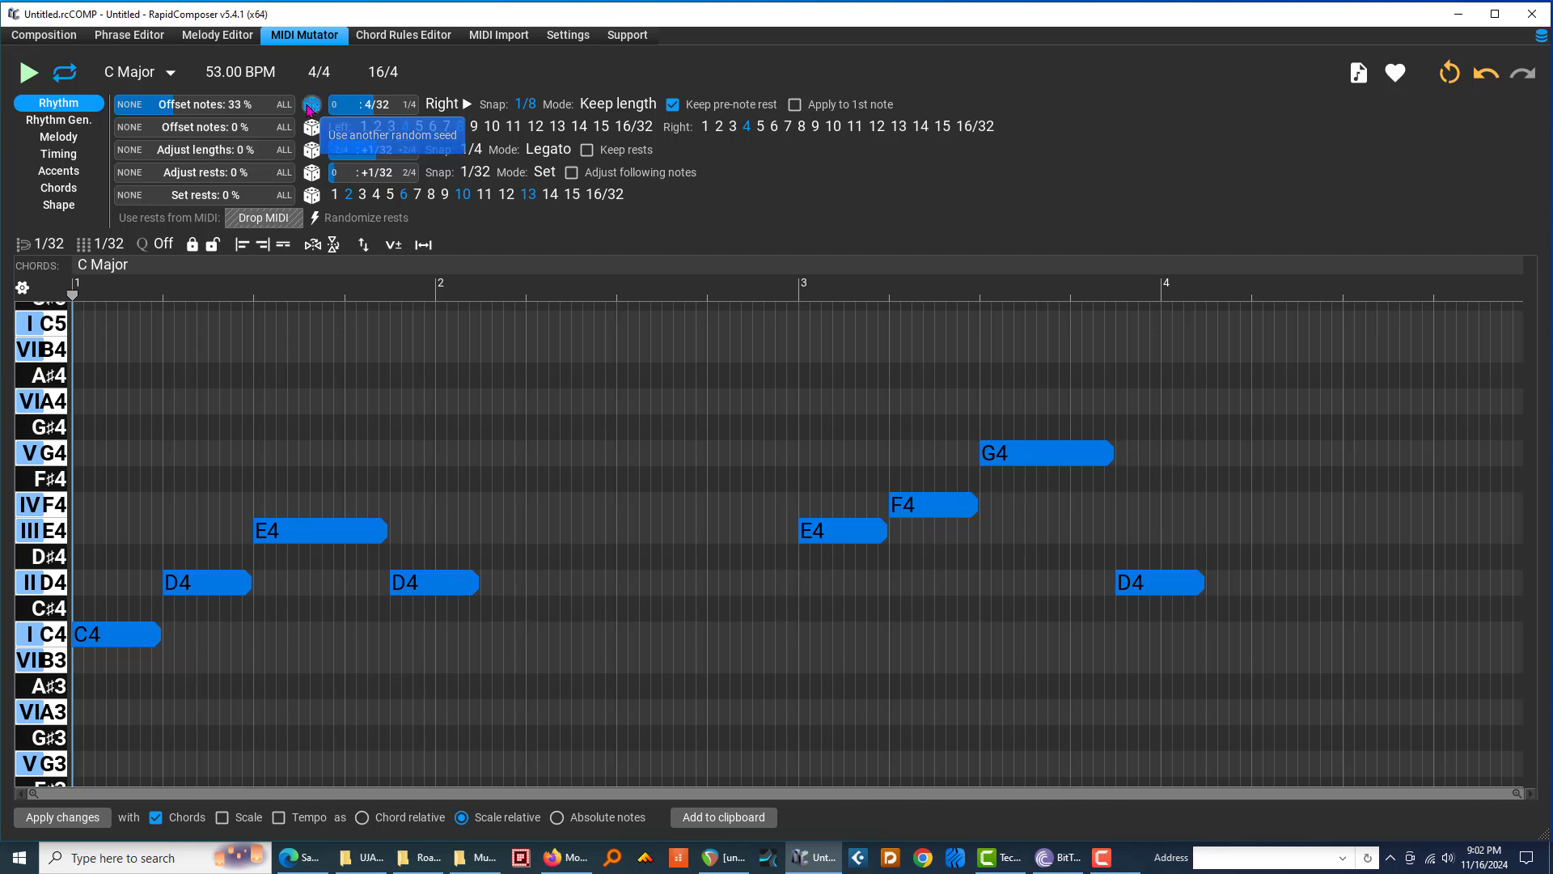
{"action": "left_click", "coordinate": [311, 106]}
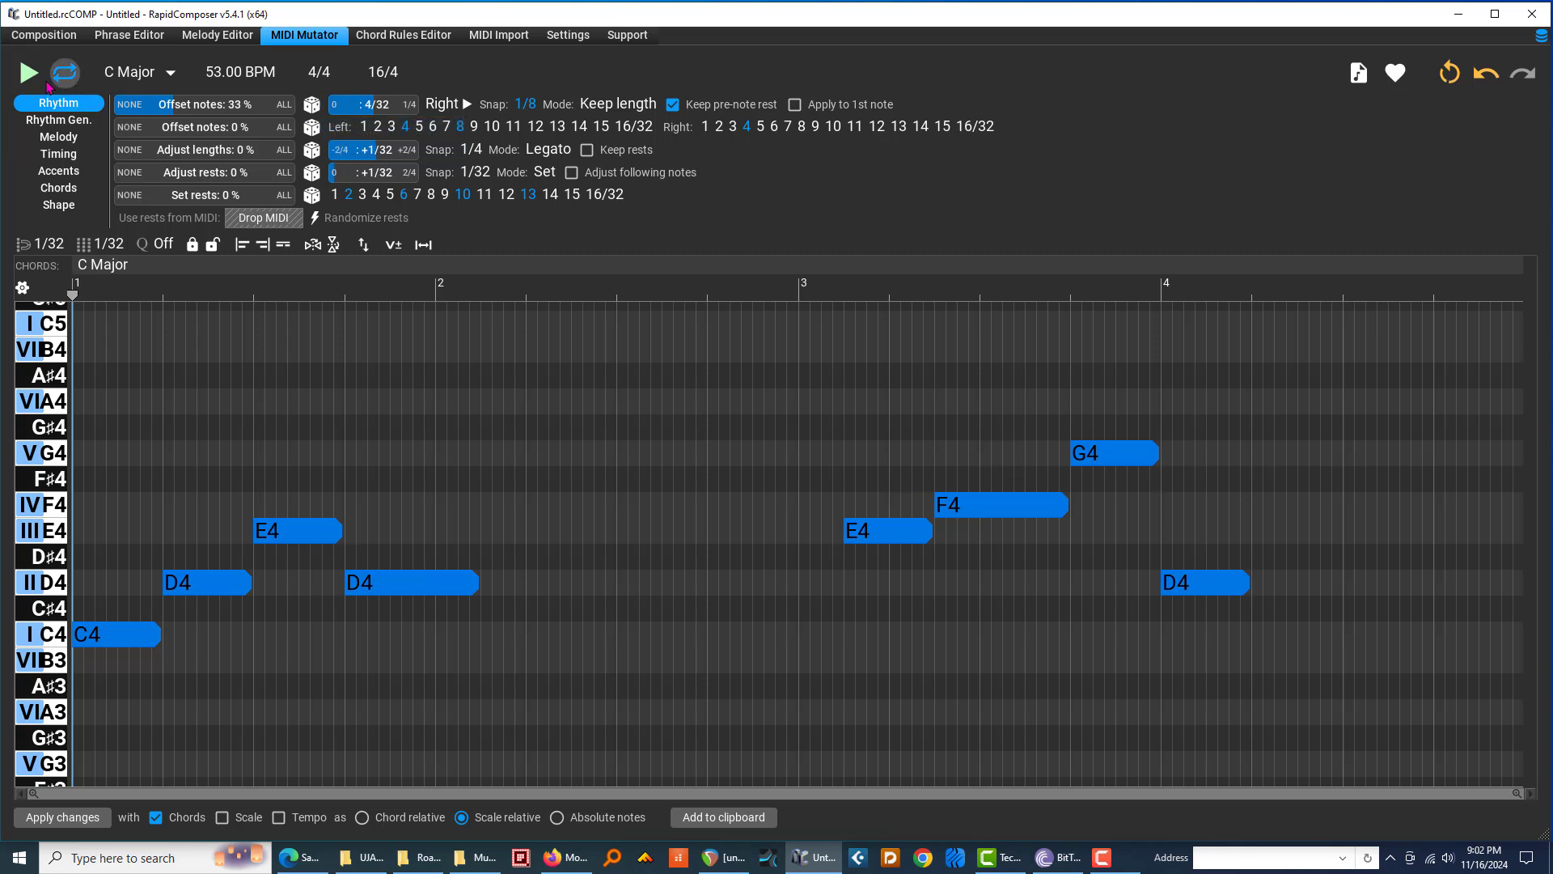
{"action": "left_click", "coordinate": [310, 106]}
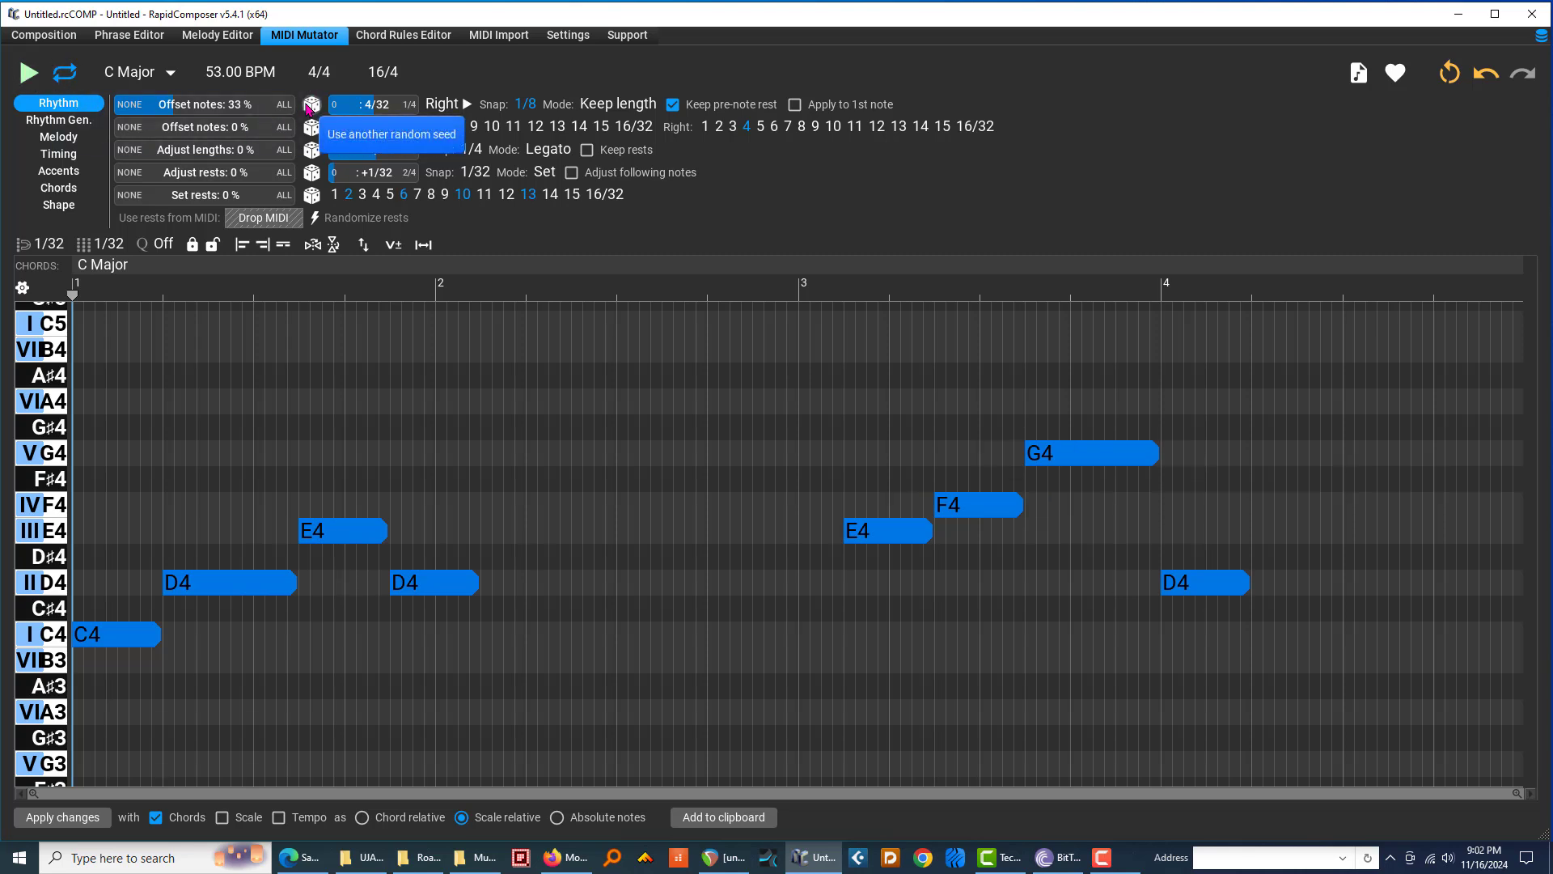
Preview the melody while applying further random seeds to the 33% note offset.
{"action": "left_click", "coordinate": [27, 75]}
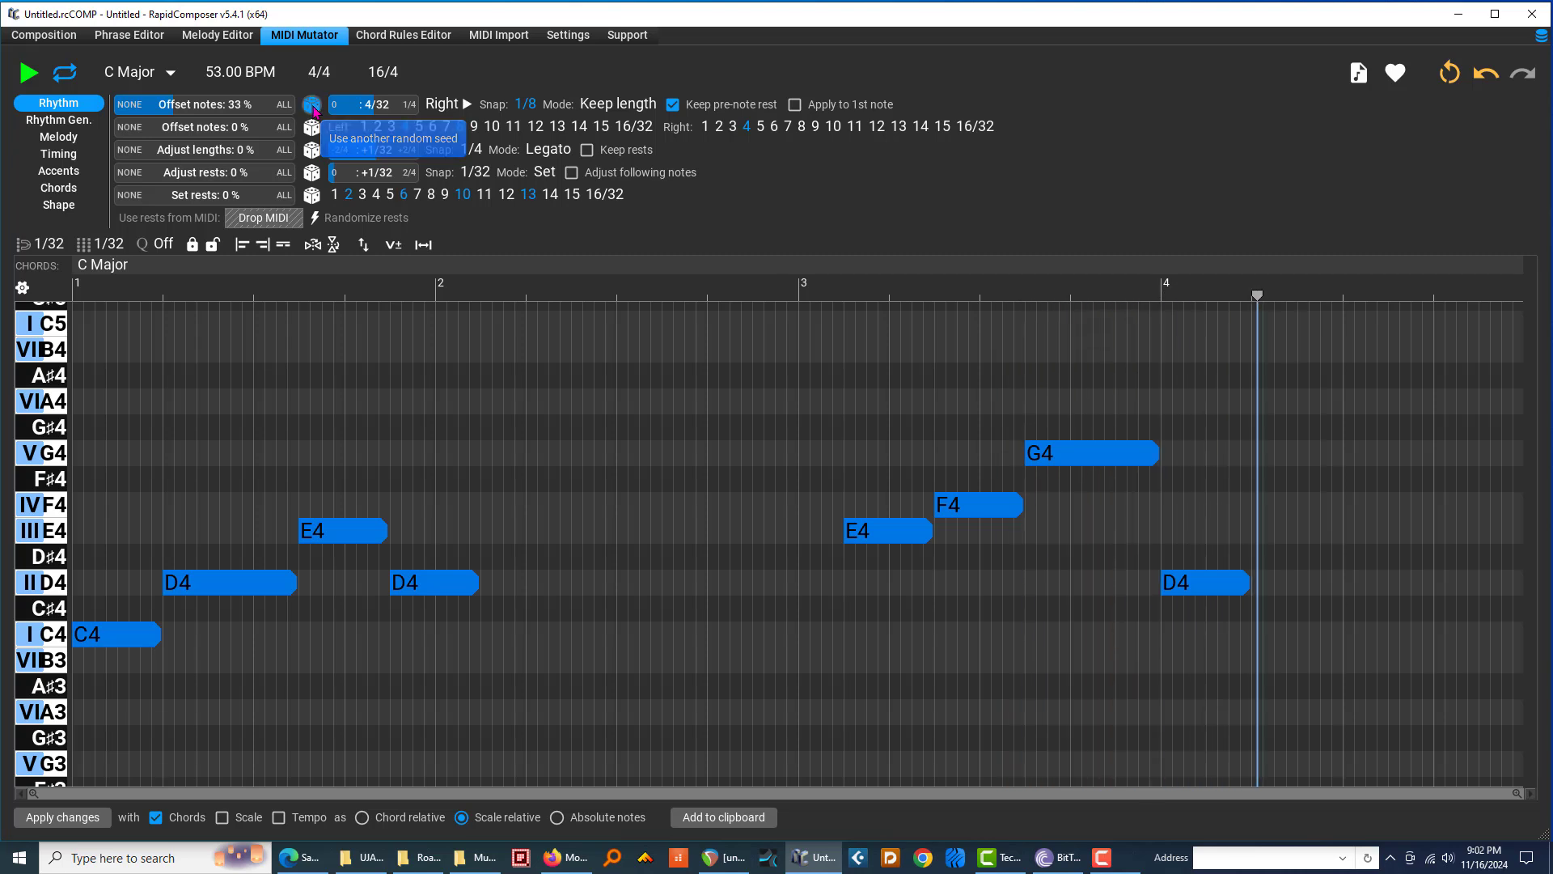
{"action": "left_click", "coordinate": [313, 105]}
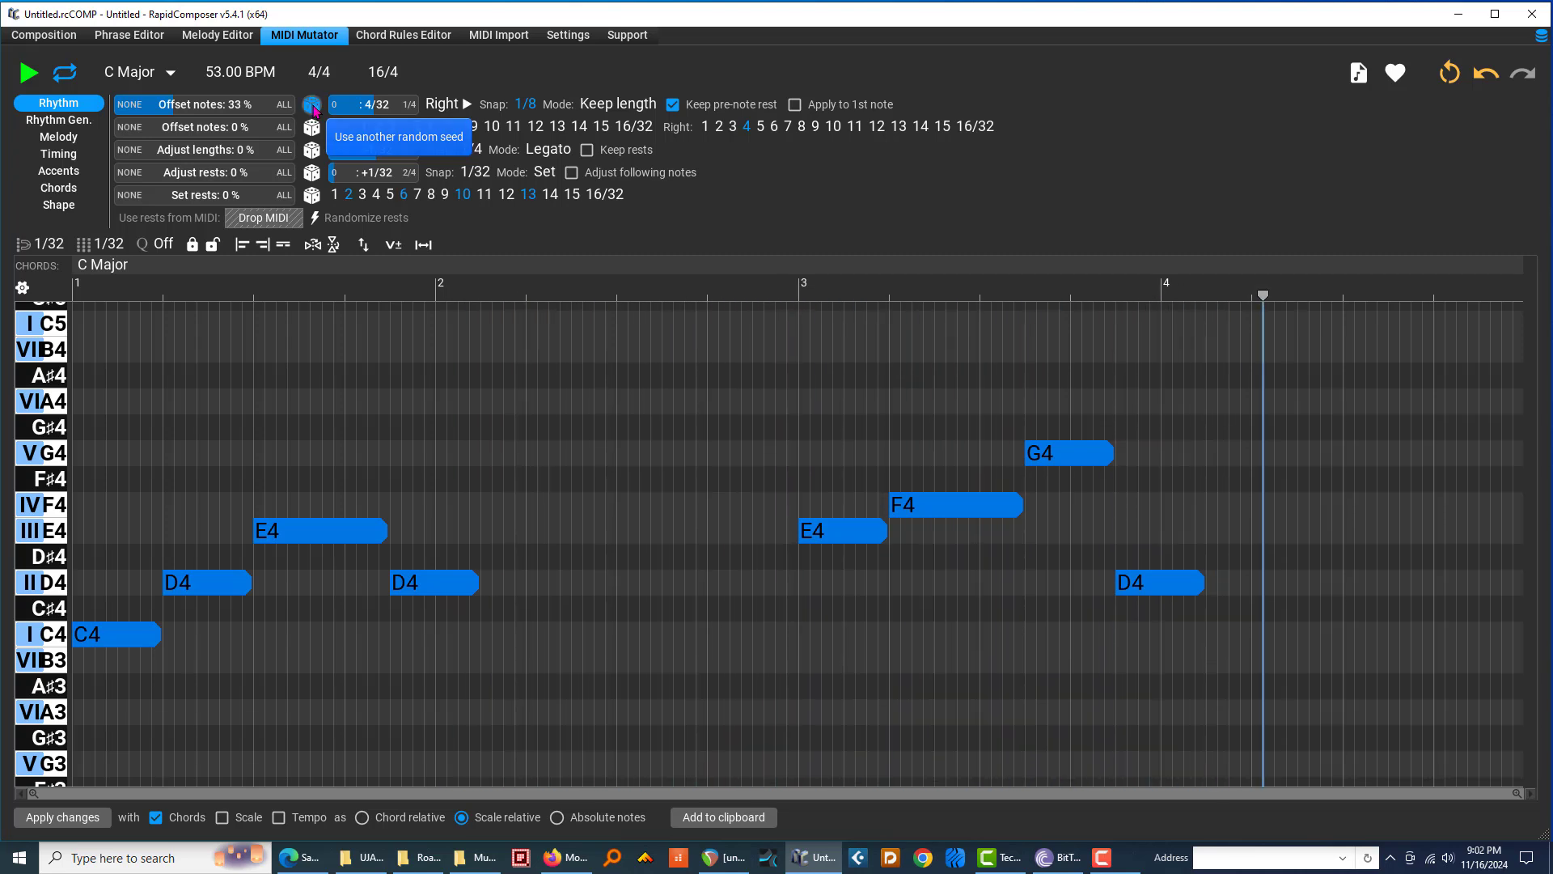
{"action": "left_click", "coordinate": [312, 105]}
{"action": "left_click", "coordinate": [312, 105]}
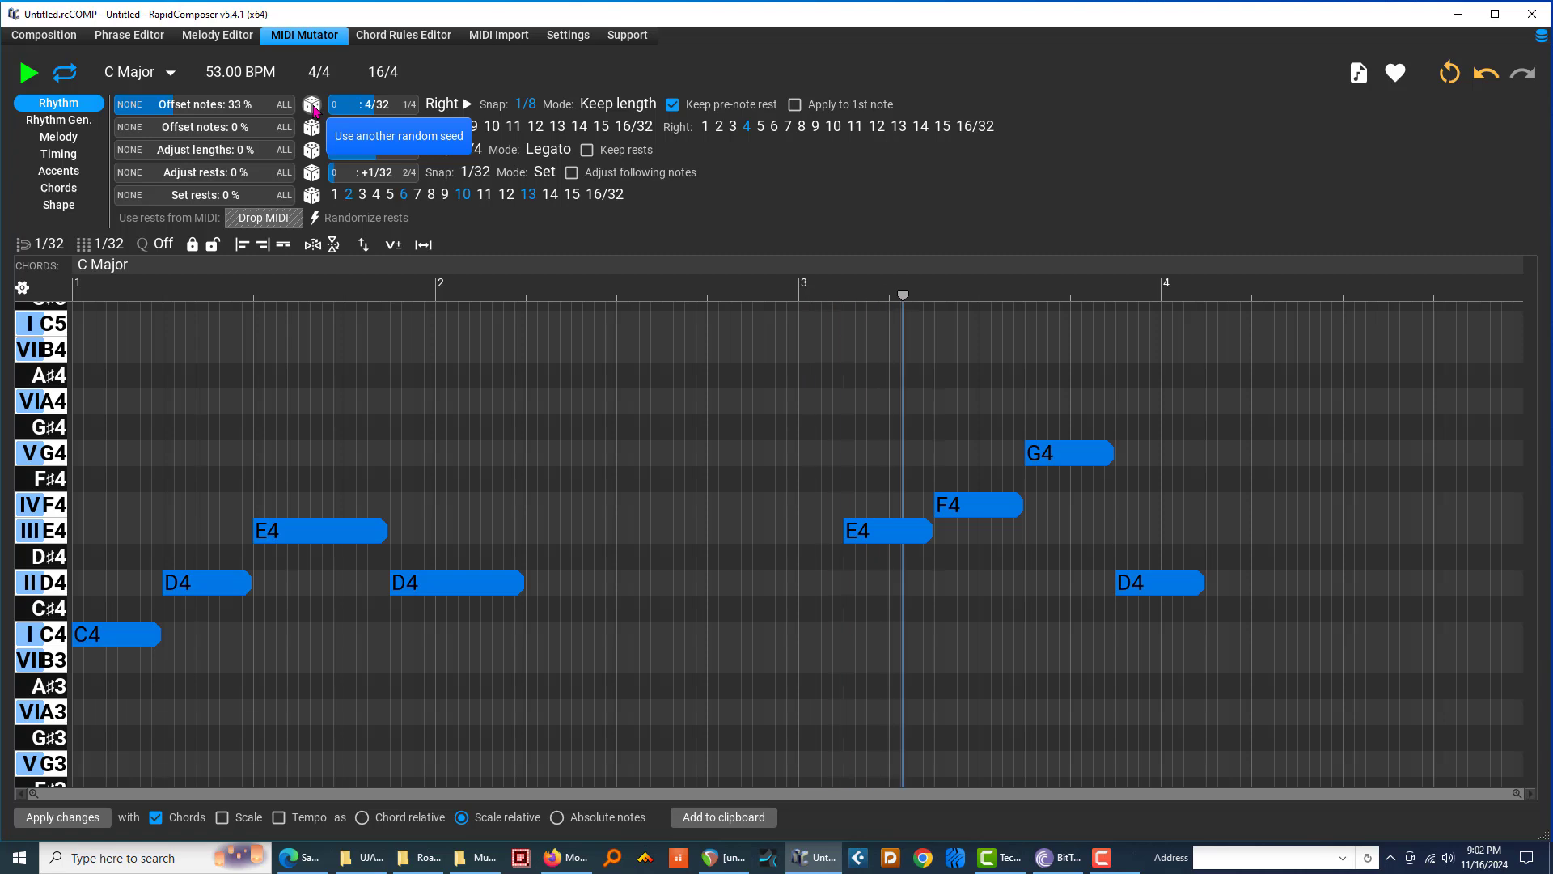
{"action": "left_click", "coordinate": [312, 106]}
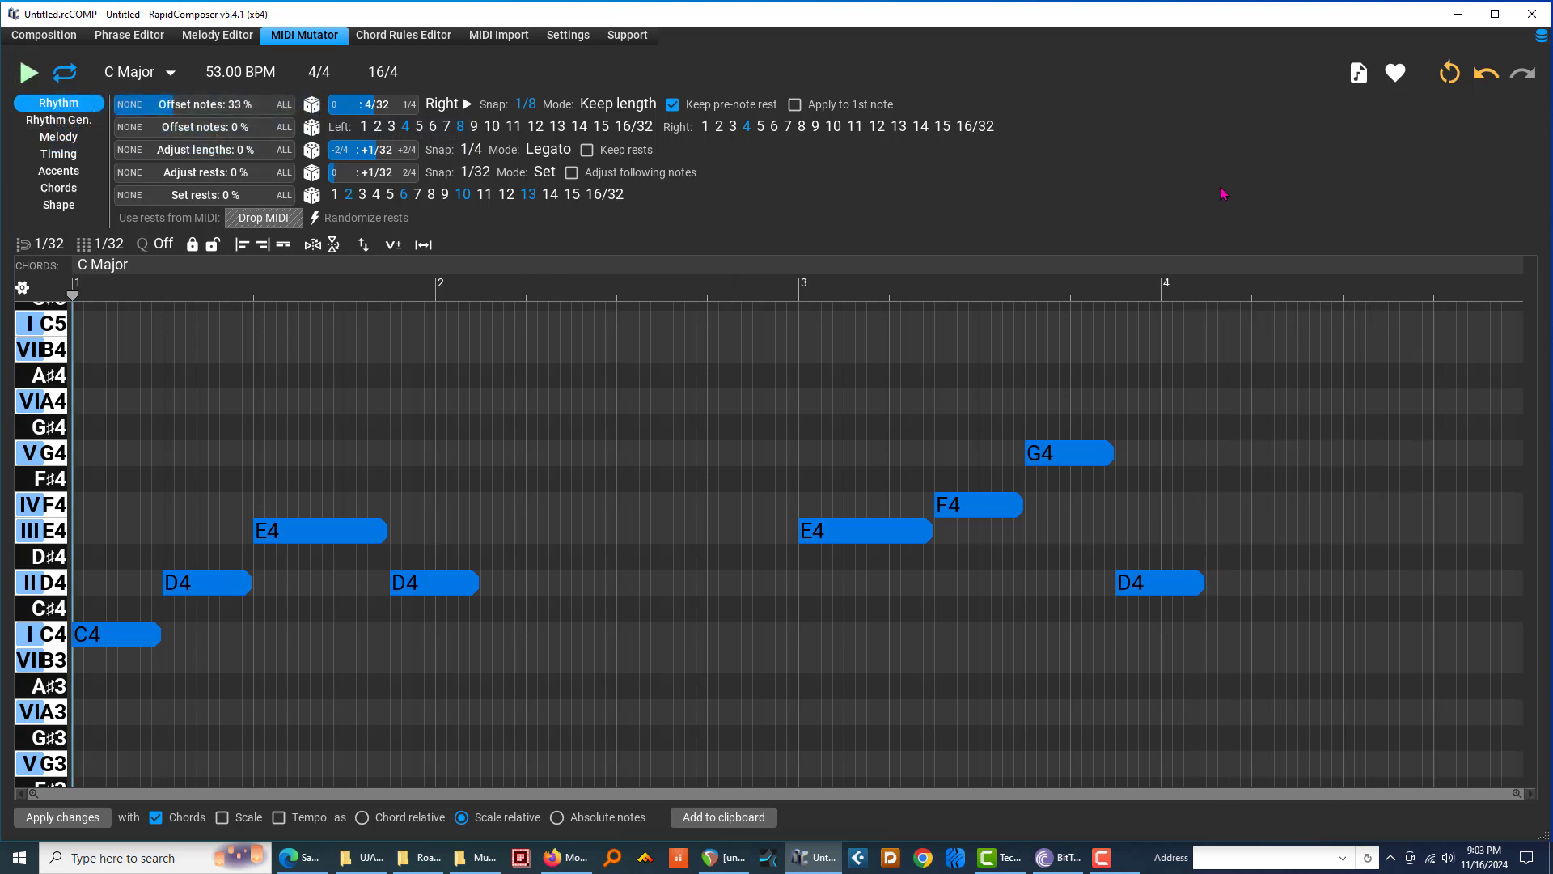
Reload the lower Stereo Grand track's phrase from the composition into the MIDI Mutator, and lock its four notes in bar 3.
{"action": "left_click", "coordinate": [73, 36]}
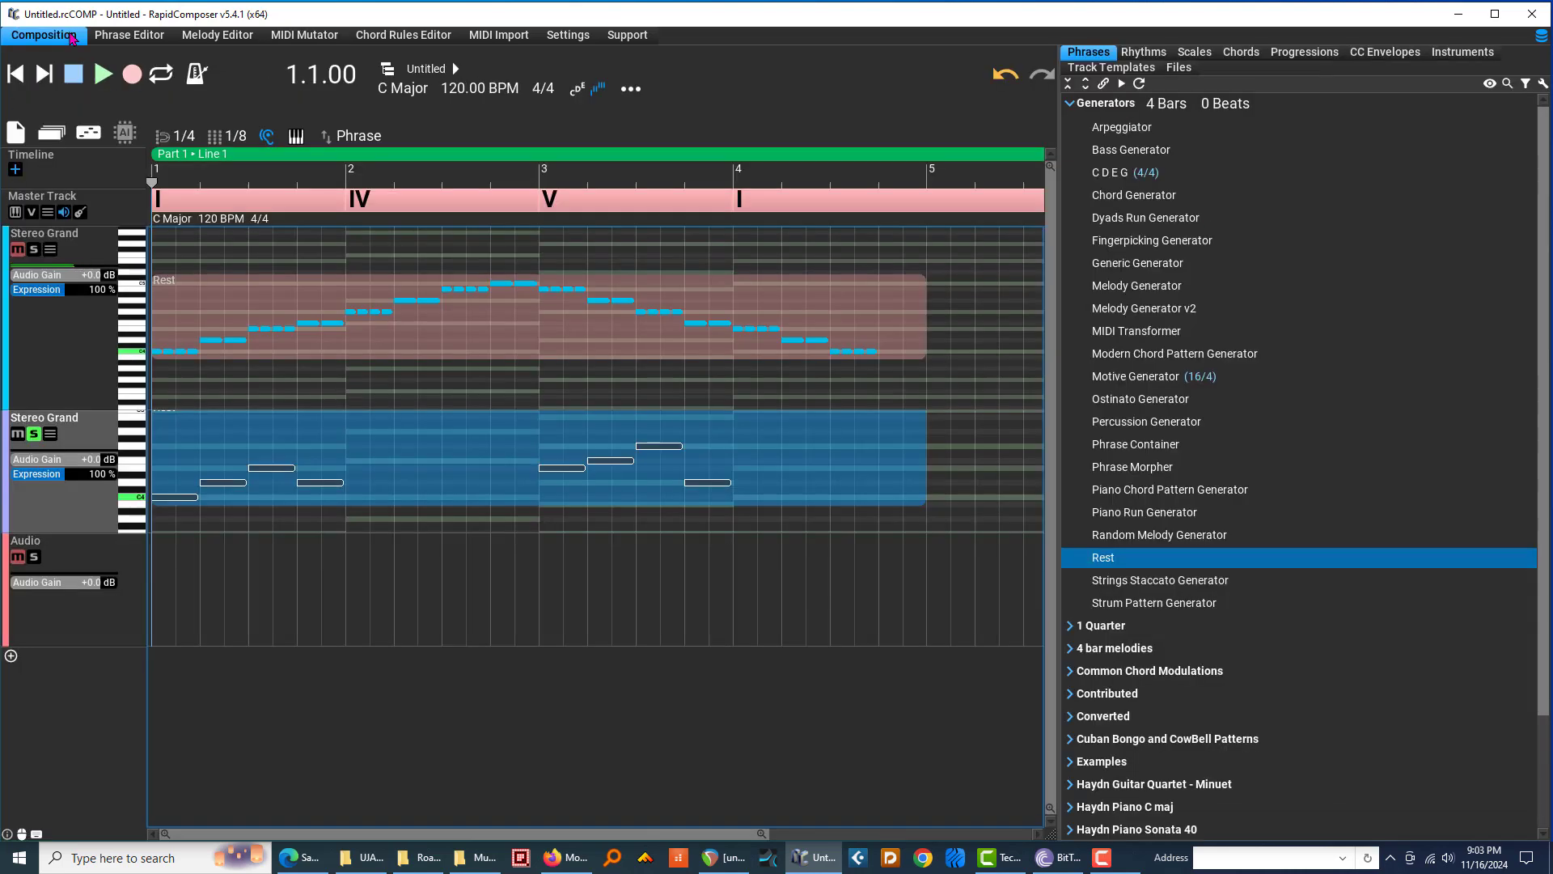
{"action": "double_click", "coordinate": [395, 442]}
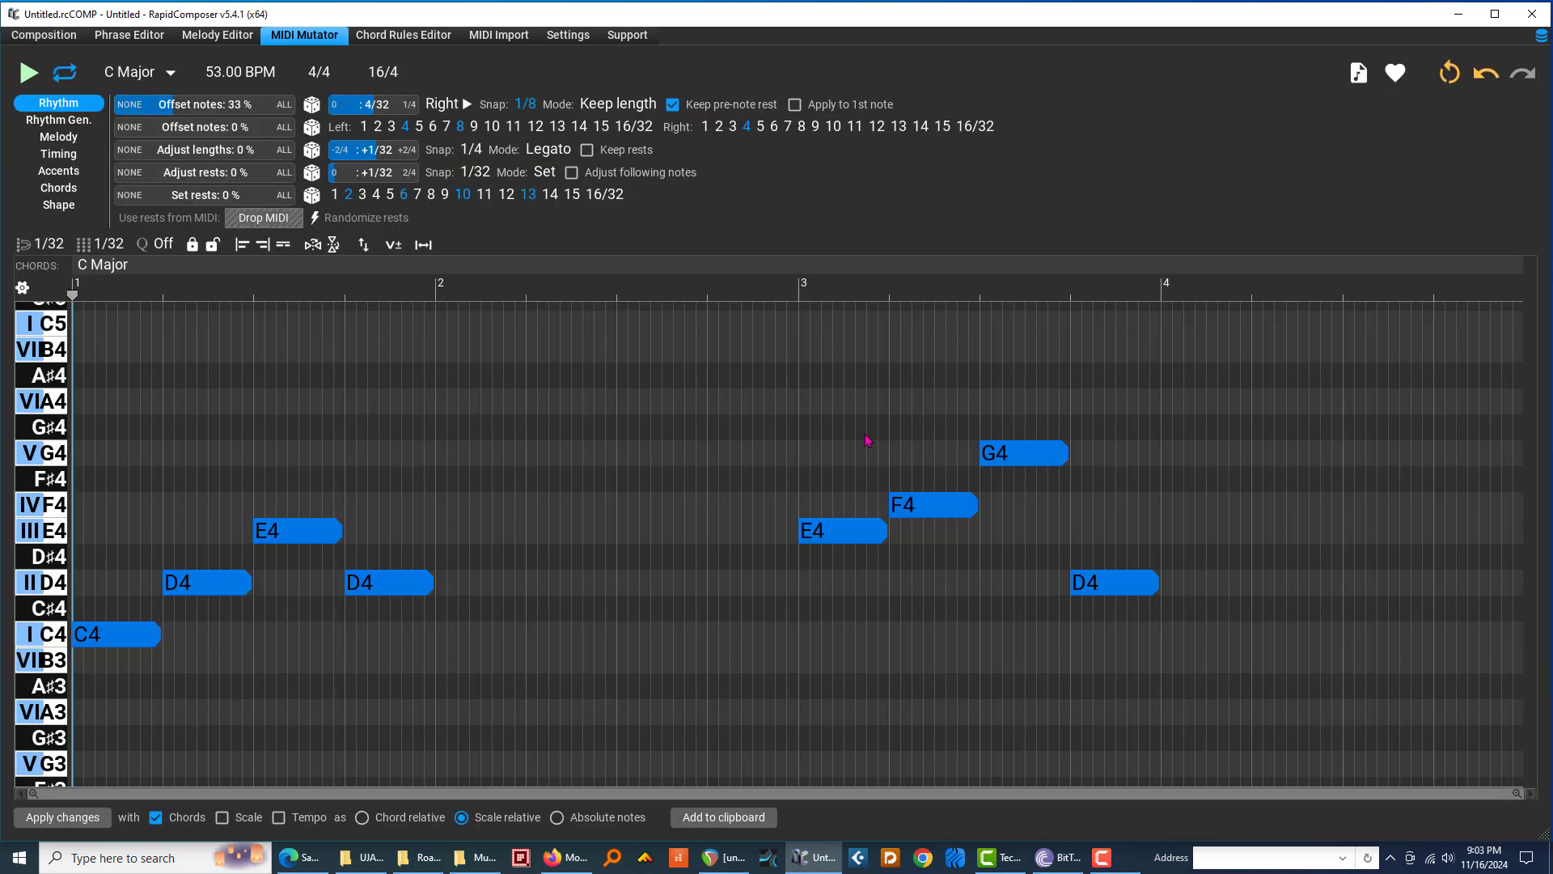
{"action": "left_click_drag", "start_coordinate": [826, 416], "coordinate": [1107, 609]}
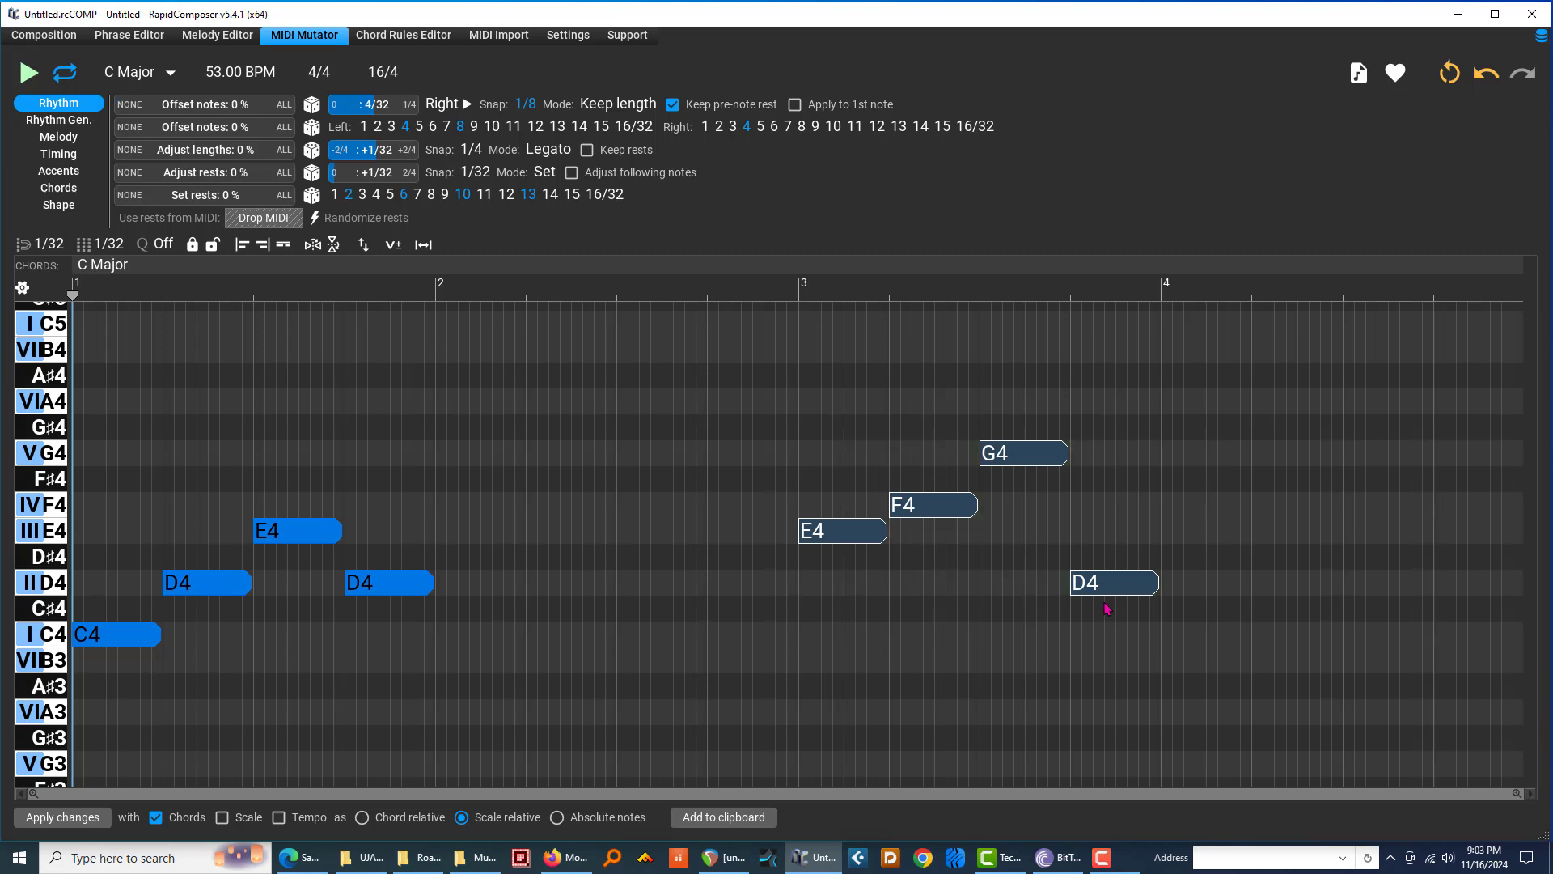
{"action": "left_click", "coordinate": [192, 244]}
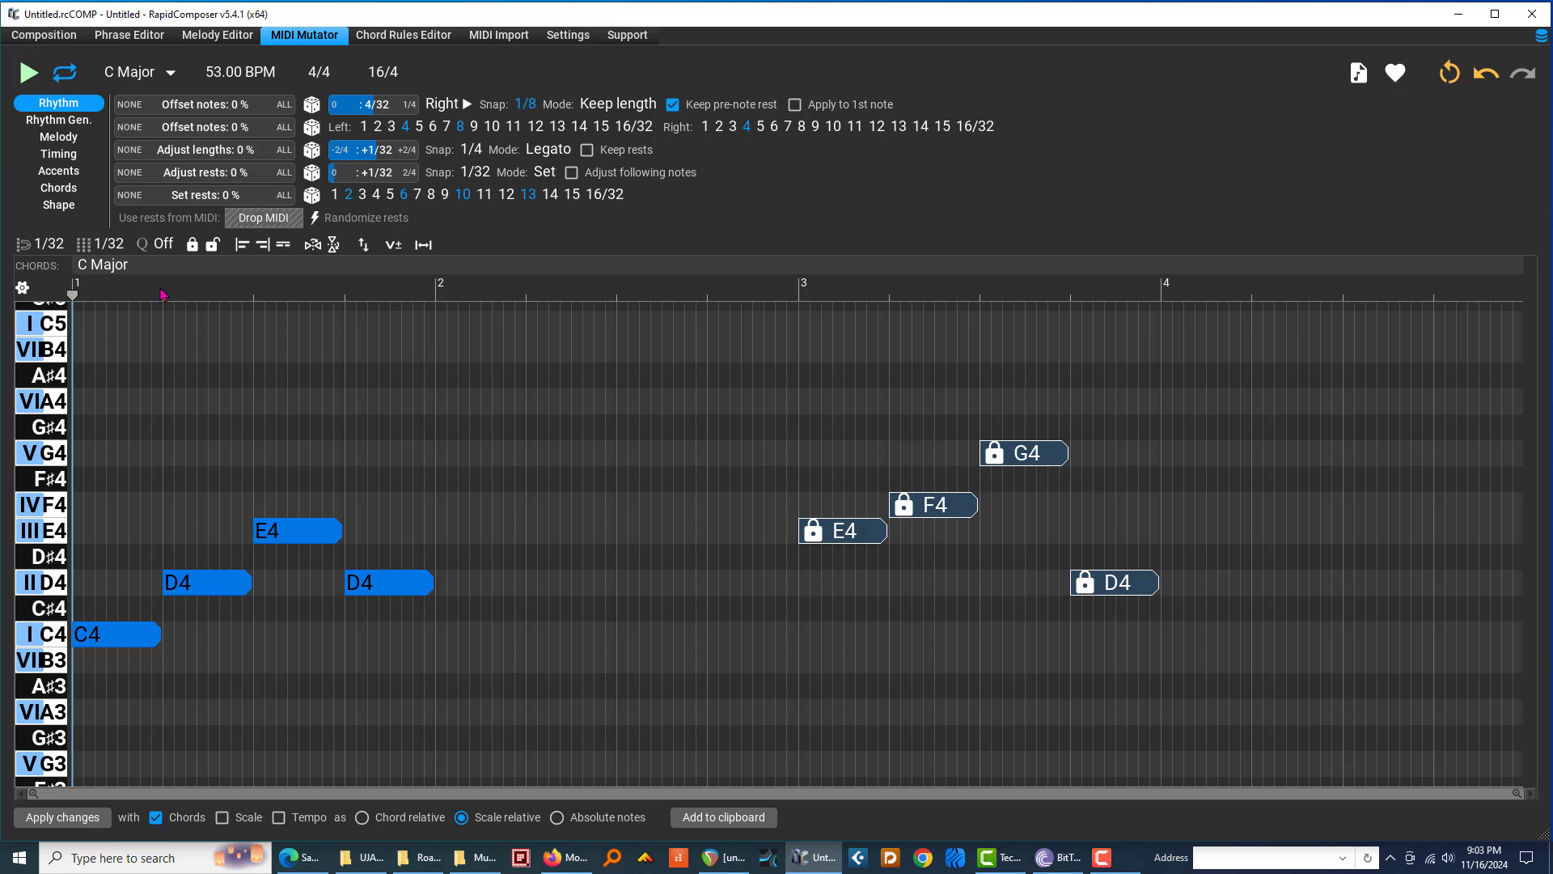
Set the first Offset notes amount to 100% with the bar 3 notes locked, and preview the melody.
{"action": "left_click_drag", "start_coordinate": [166, 114], "coordinate": [312, 153]}
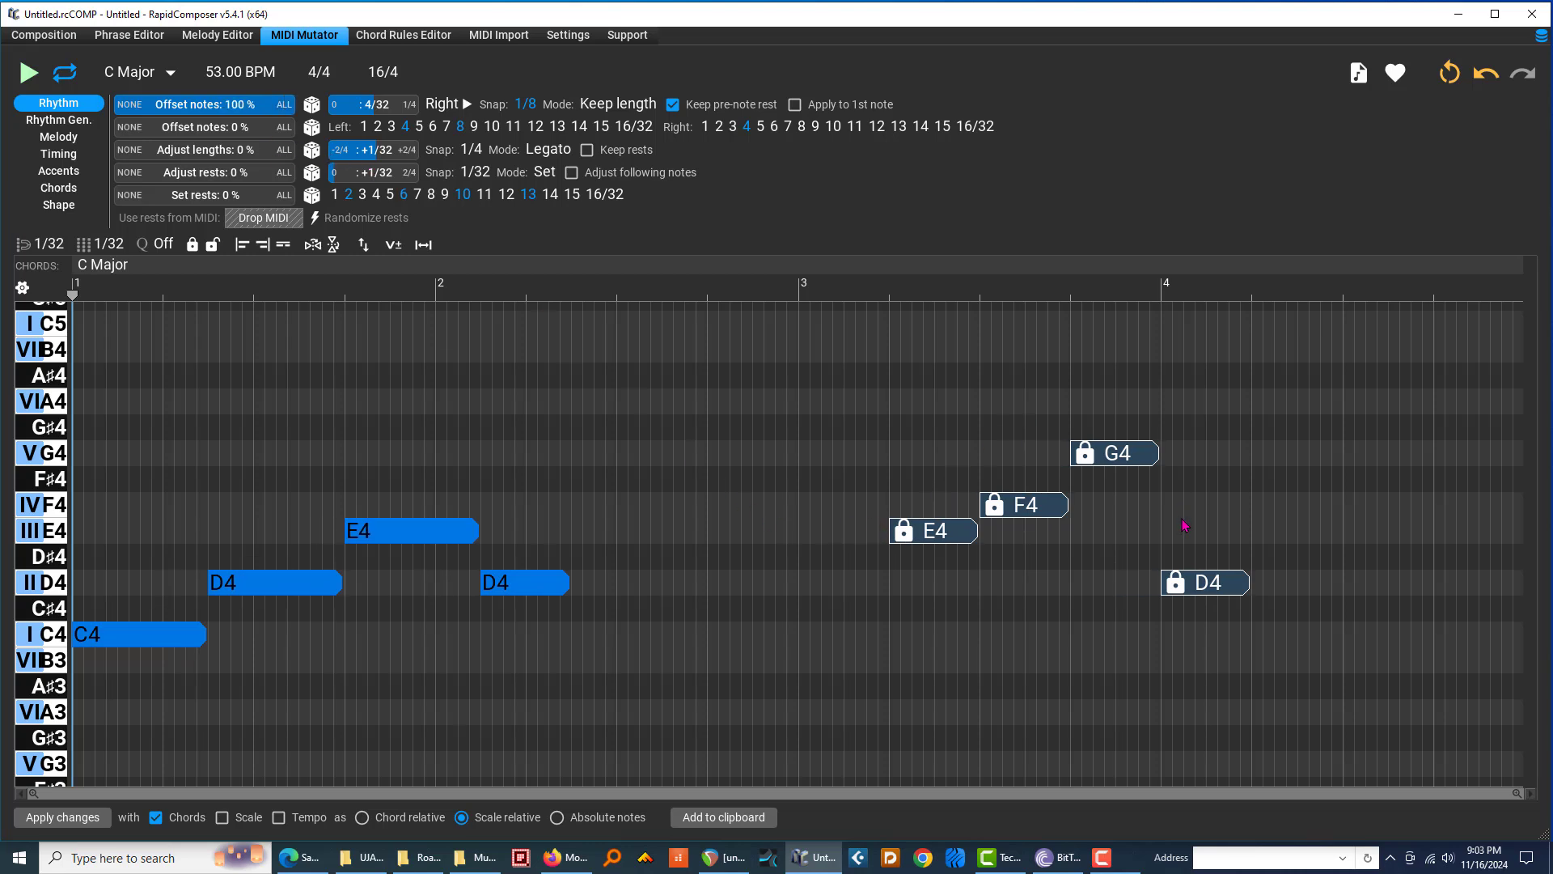
{"action": "mouse_move", "coordinate": [289, 112]}
{"action": "left_mouse_down"}
{"action": "mouse_move", "coordinate": [172, 99]}
{"action": "mouse_move", "coordinate": [319, 116]}
{"action": "left_mouse_up"}
{"action": "left_click_drag", "start_coordinate": [293, 114], "coordinate": [364, 131]}
{"action": "left_click", "coordinate": [29, 74]}
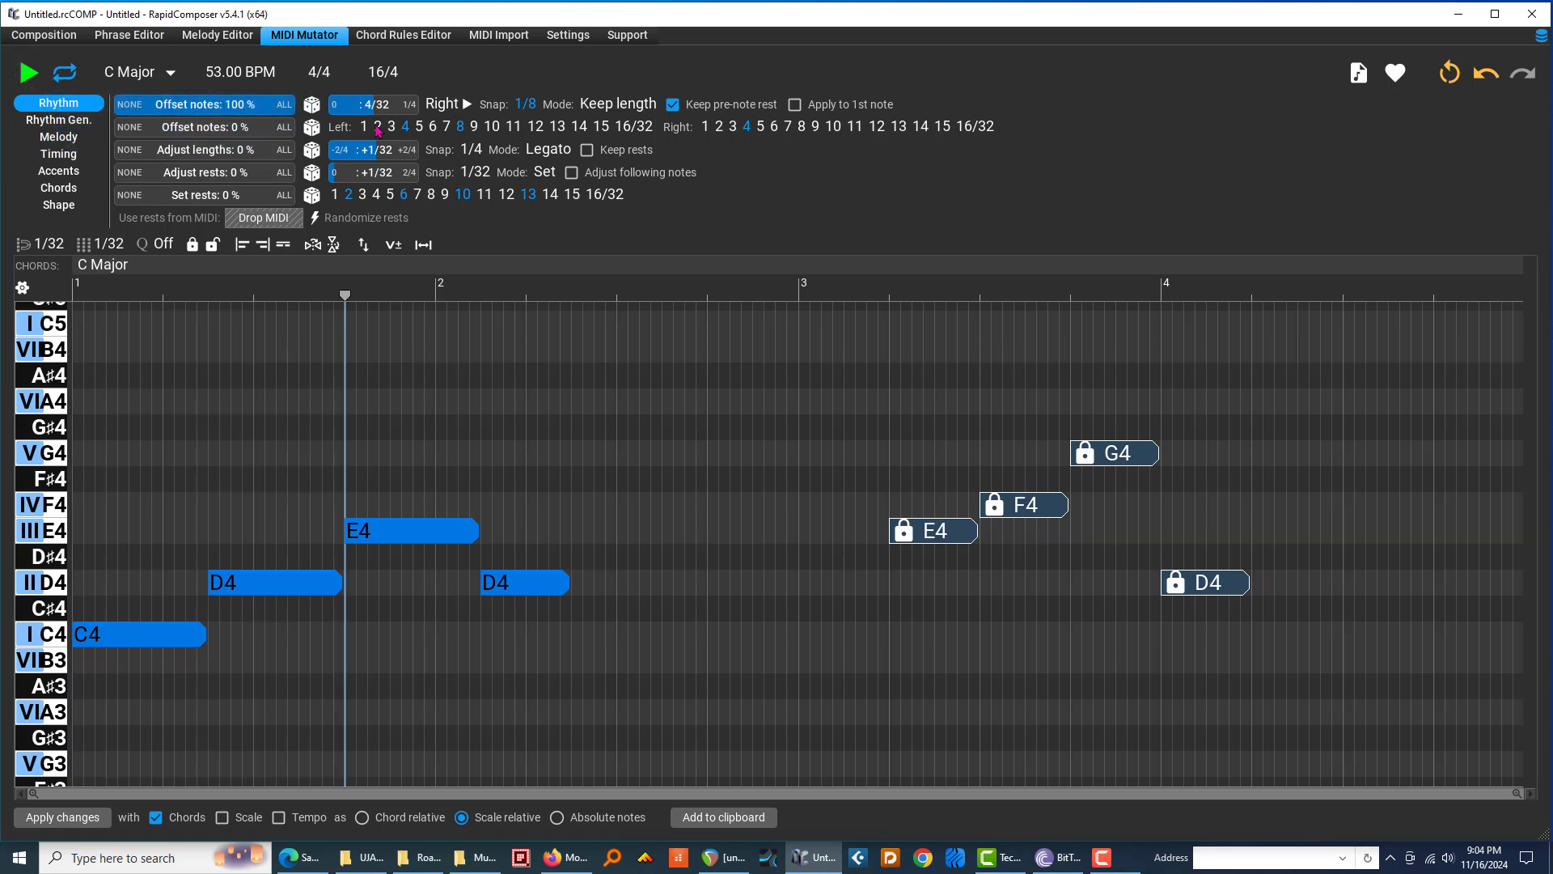
Set the note offset snap to 1/4 and reduce the first Offset notes amount to 57%.
{"action": "left_click", "coordinate": [530, 106]}
{"action": "left_click", "coordinate": [570, 117]}
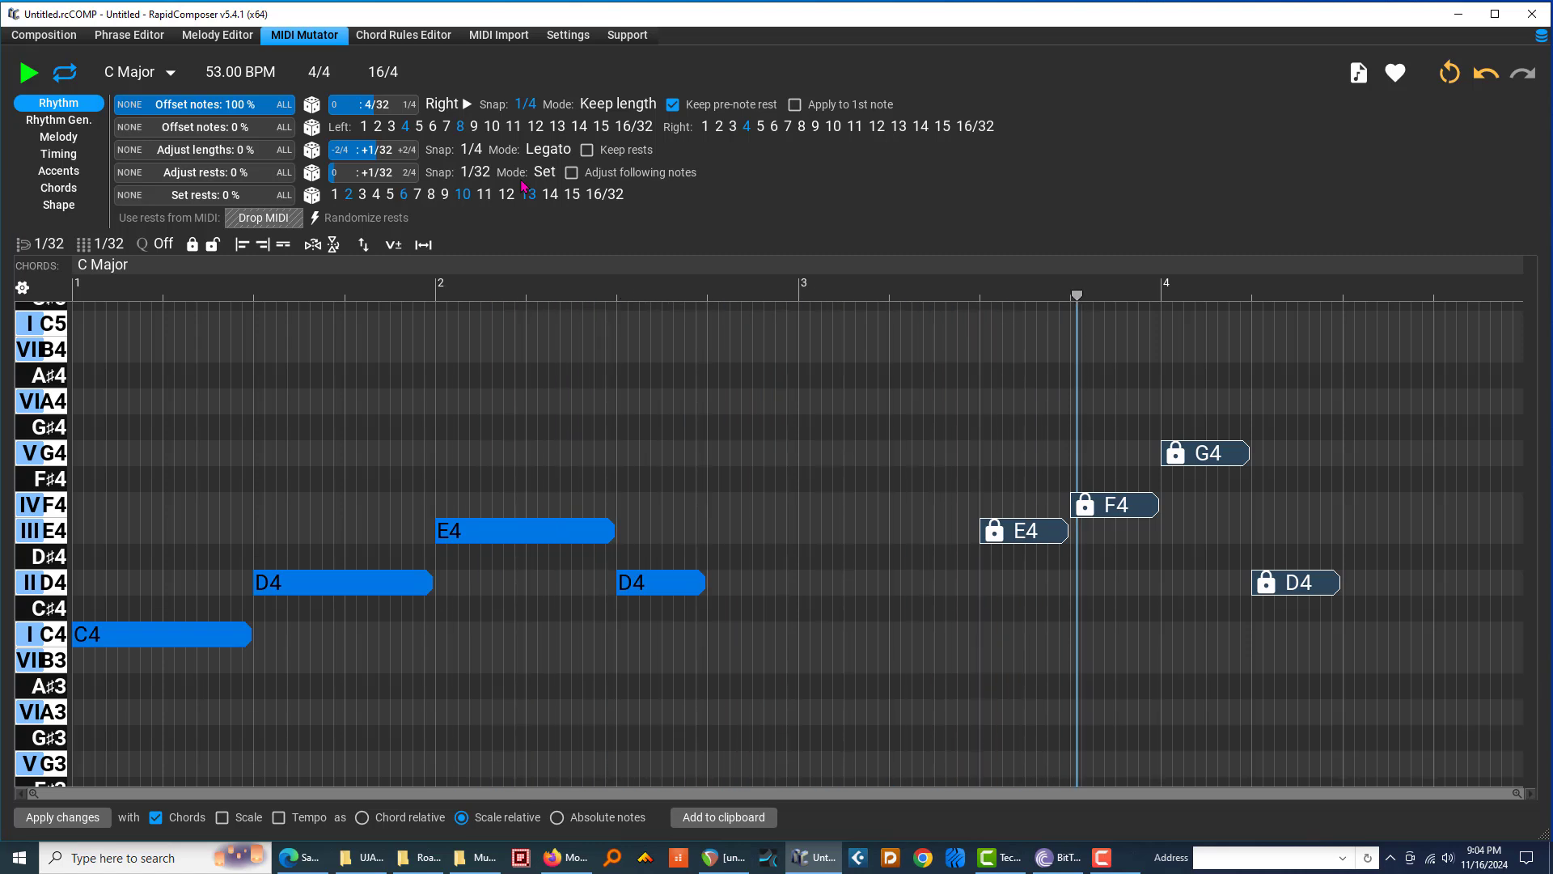
{"action": "left_click", "coordinate": [251, 106]}
{"action": "left_click_drag", "start_coordinate": [251, 106], "coordinate": [219, 110]}
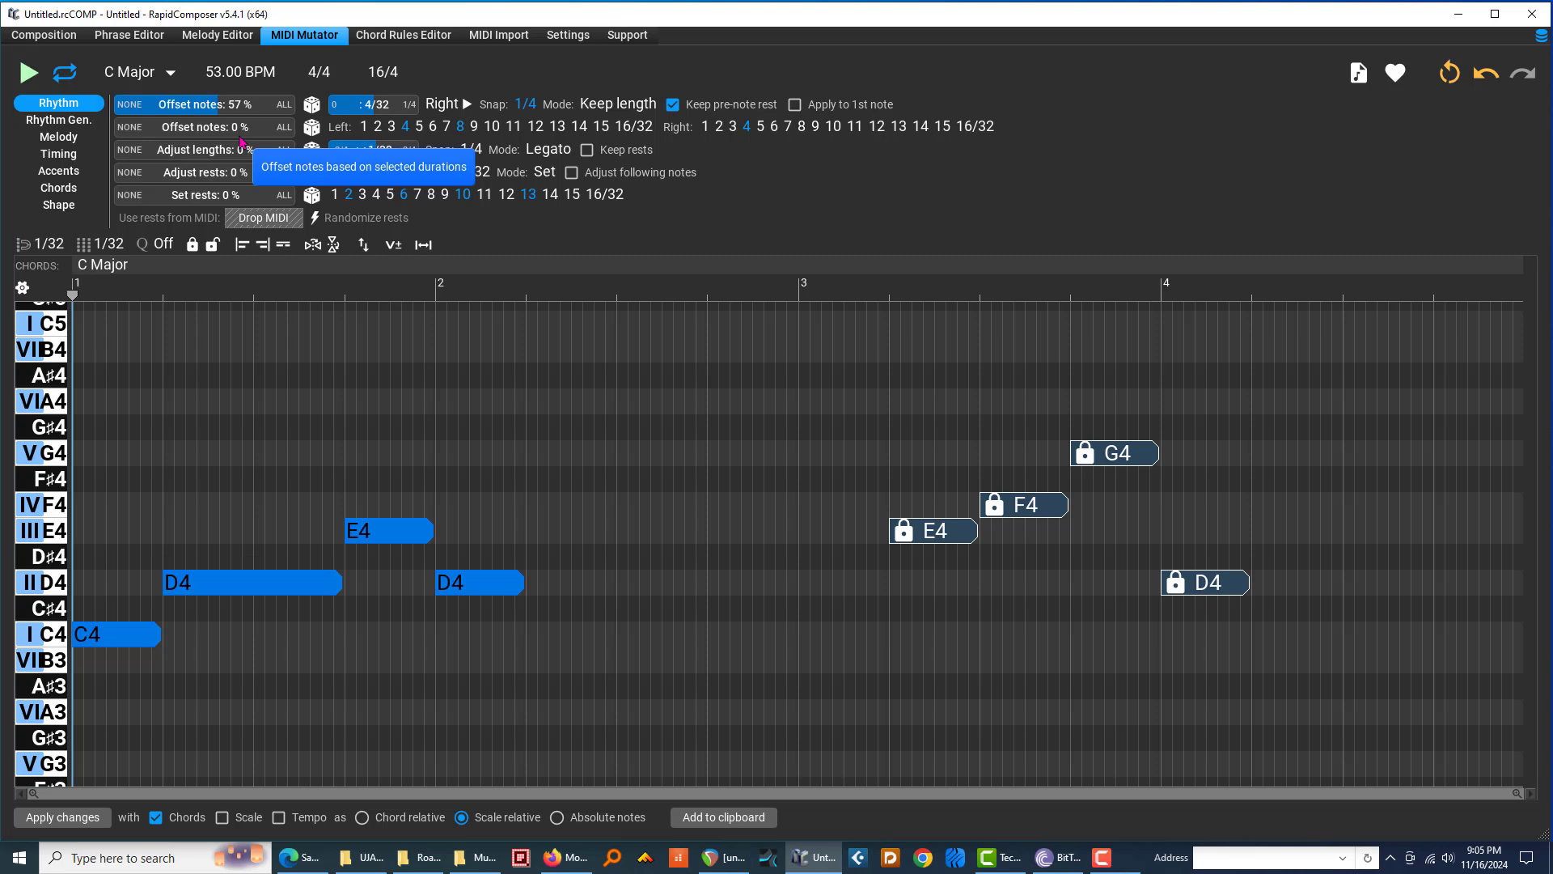
Set the note offset snap to the triplet value 1/4T and preview the melody.
{"action": "left_click", "coordinate": [522, 106]}
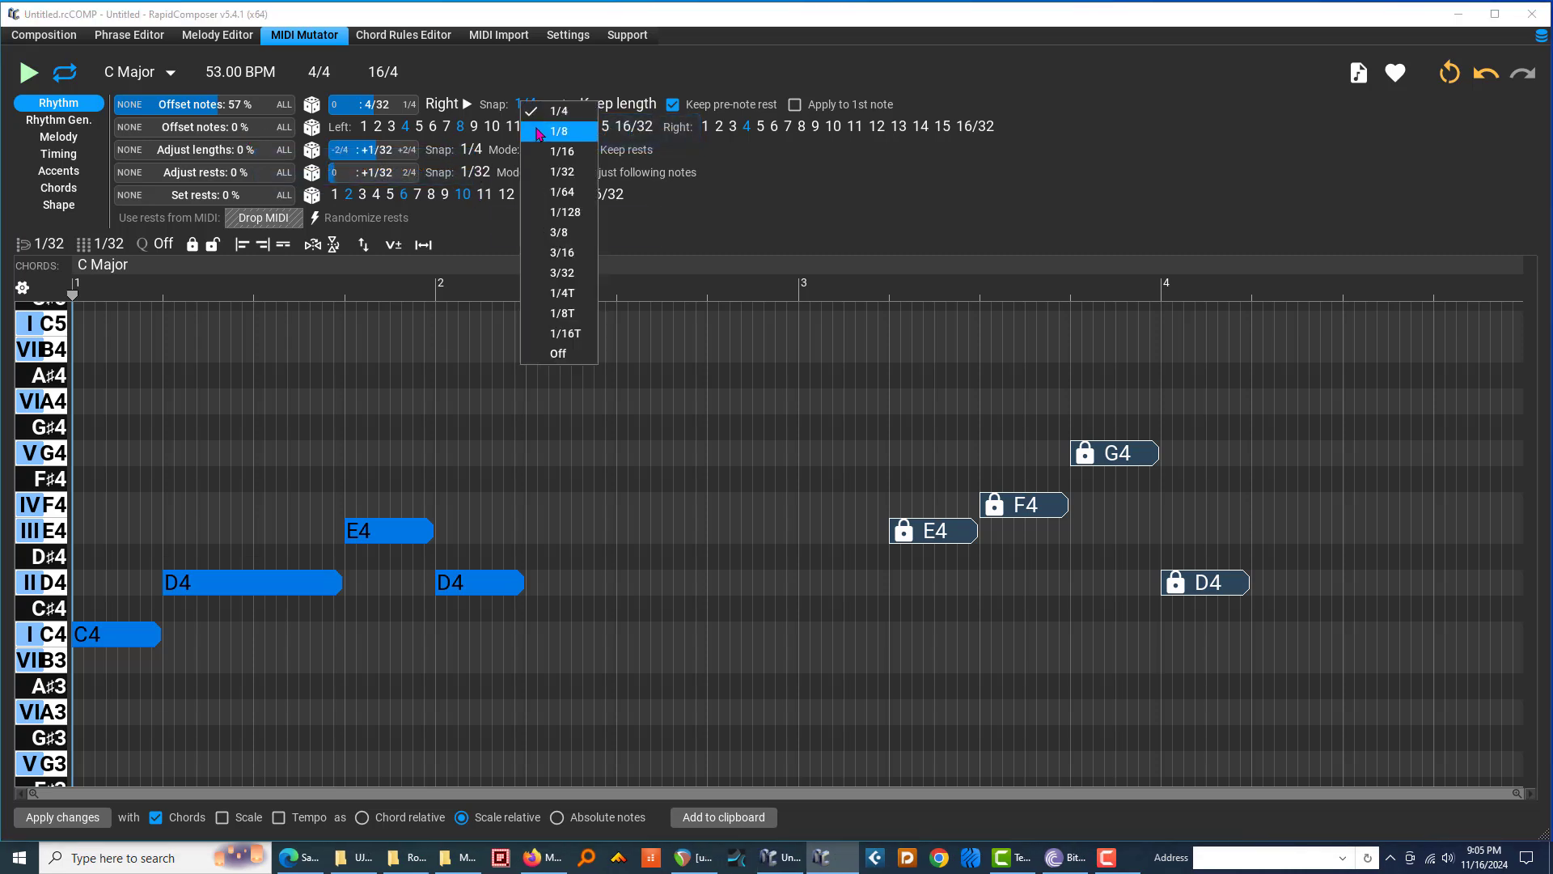
{"action": "left_click", "coordinate": [572, 297]}
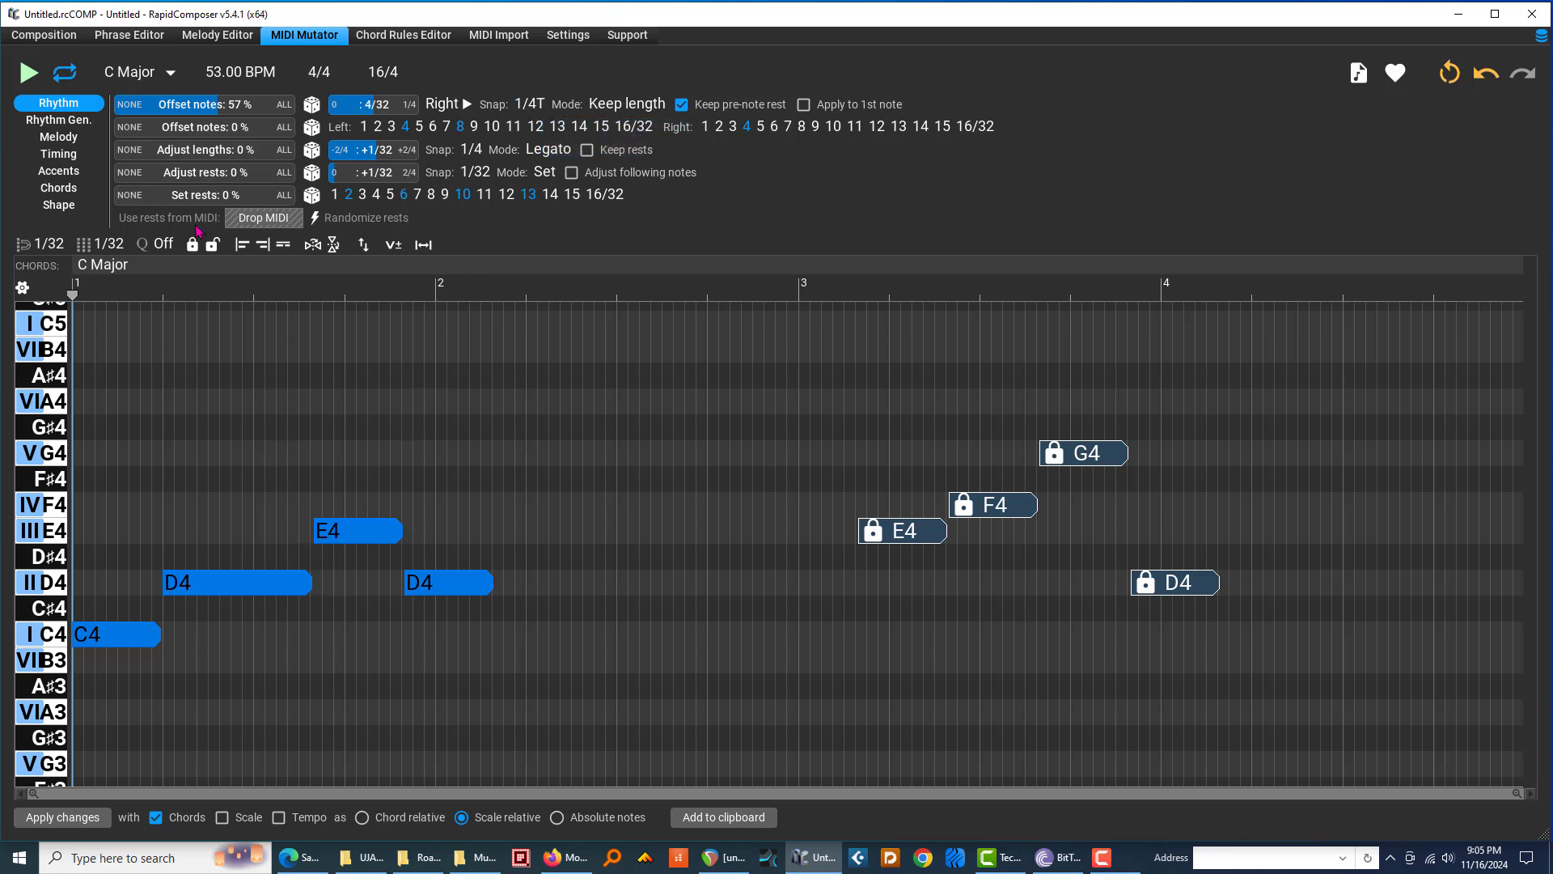
{"action": "left_click", "coordinate": [30, 79]}
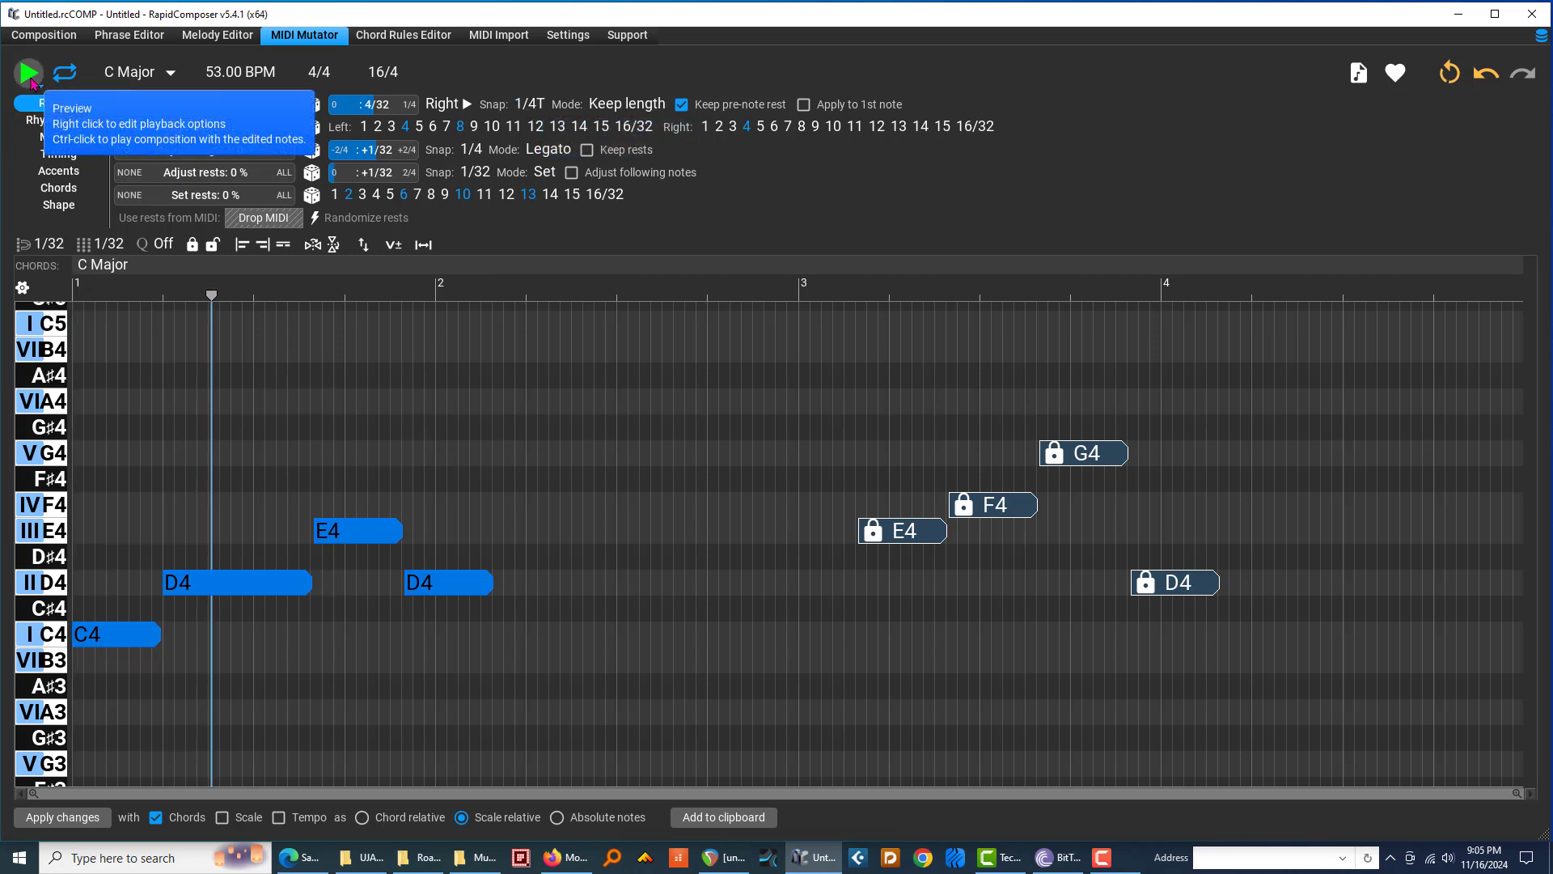